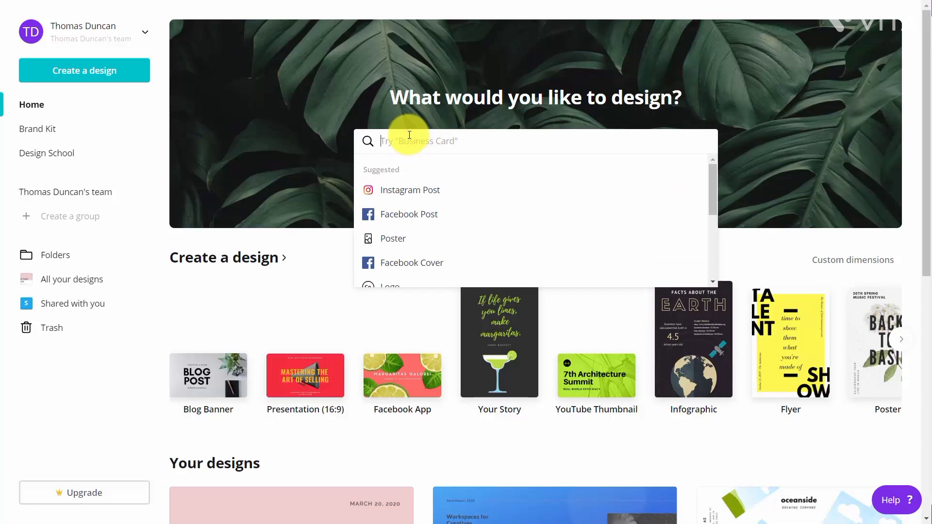
Search for business card and start a new Business Card design
text(busin)
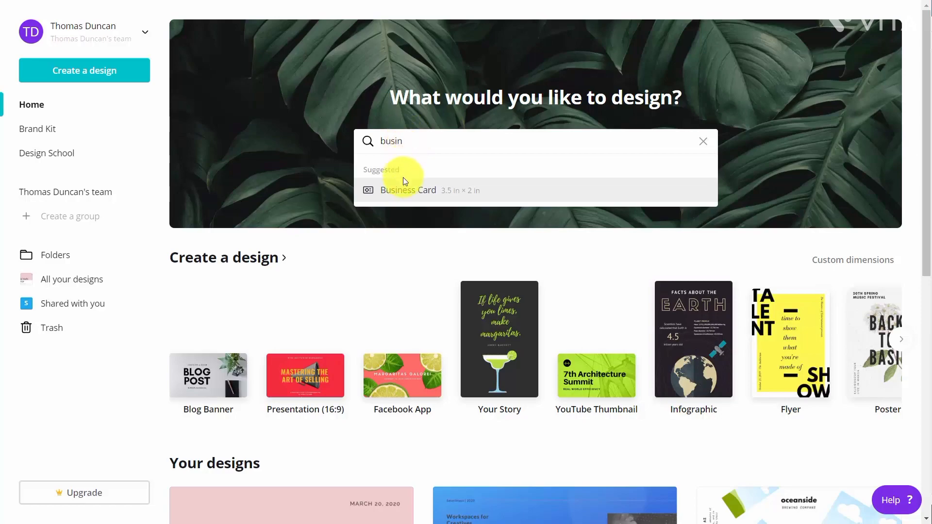
click(409, 191)
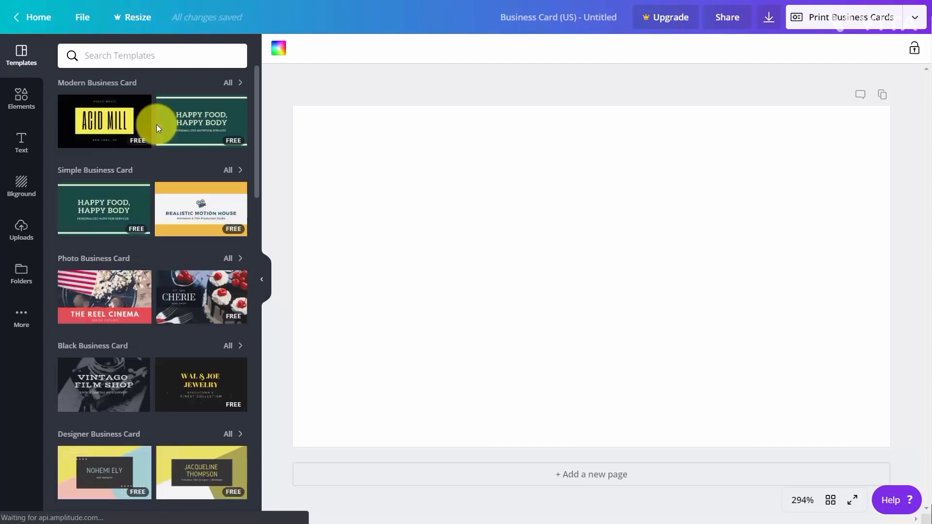
Apply the yellow Realistic Motion House business card template to the design
mouse_move(180, 135)
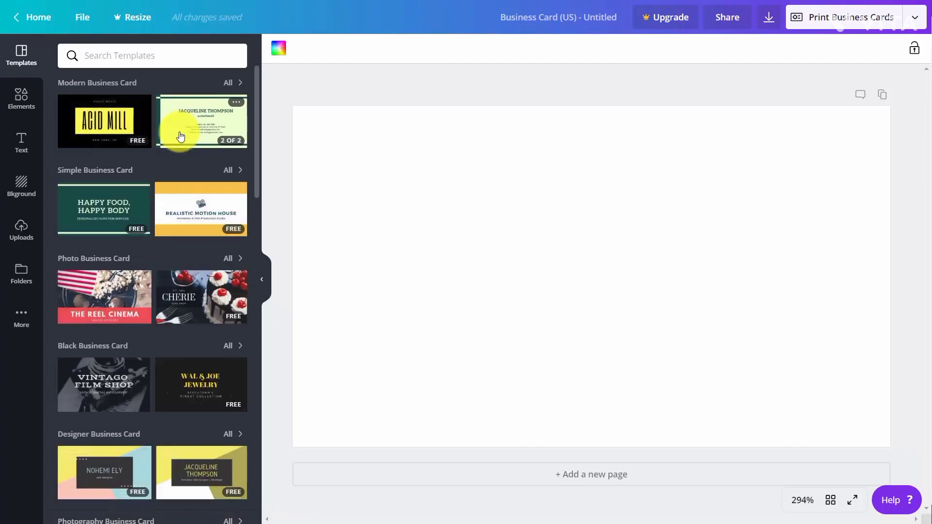
click(183, 204)
click(104, 143)
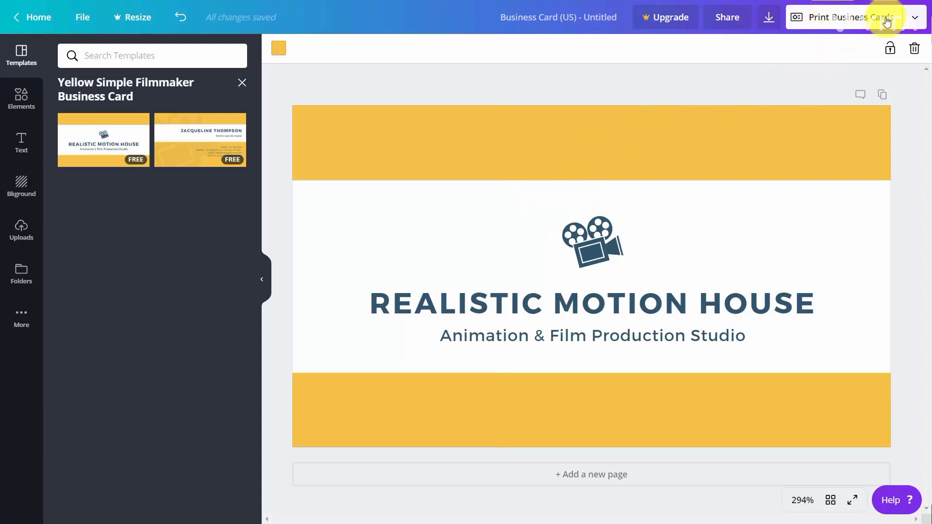
Open the Print Business Cards ordering option from the publish menu
click(916, 18)
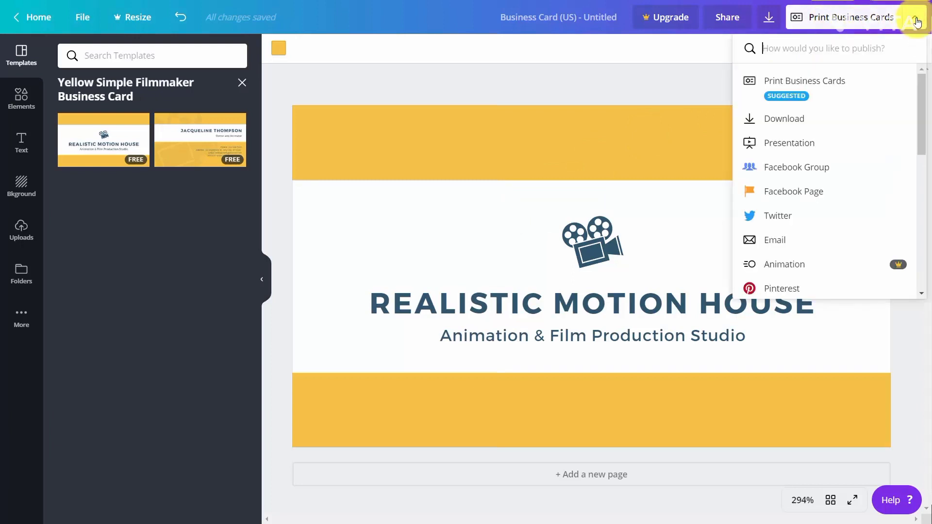
scroll(874, 78, down, 3)
scroll(874, 78, up, 3)
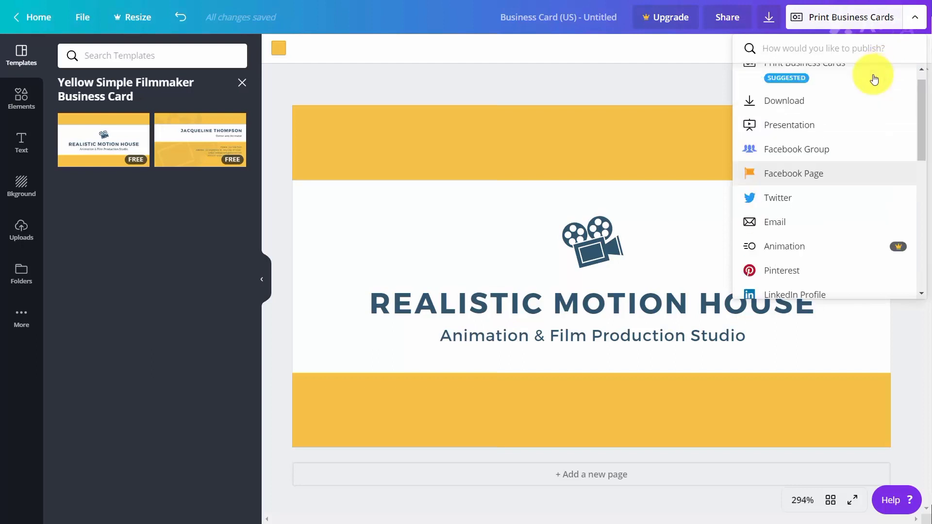
click(840, 80)
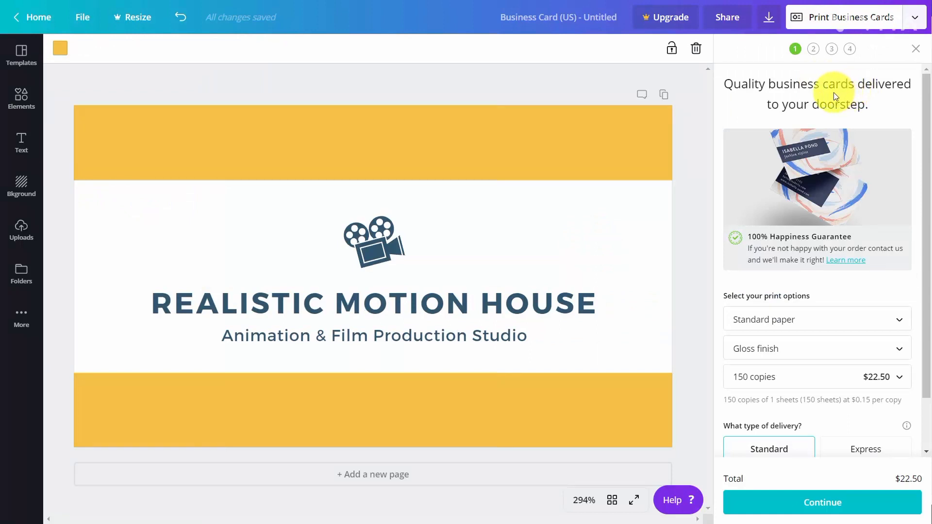
Continue the order with standard paper, gloss finish and 150 copies
scroll(830, 92, down, 2)
scroll(825, 90, up, 2)
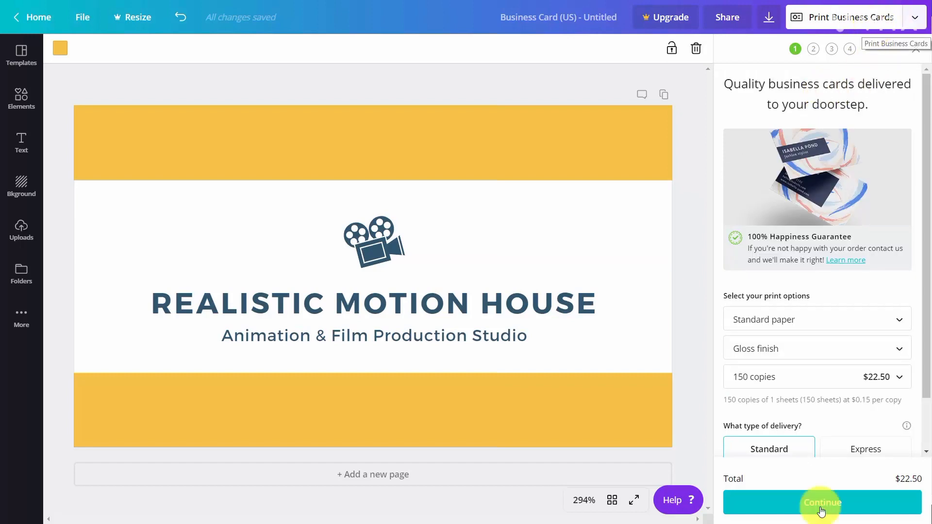
click(823, 504)
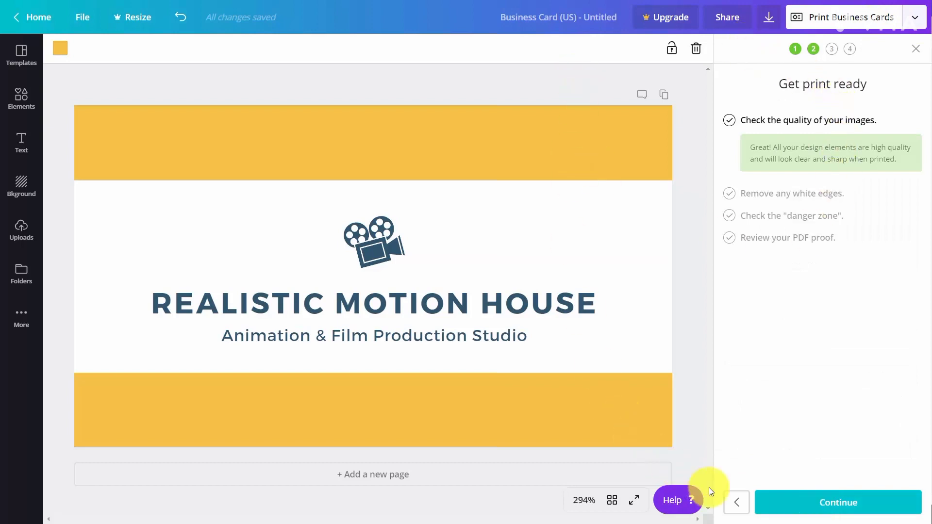
Step through the print-readiness checks and save the downloaded PDF proof
click(798, 505)
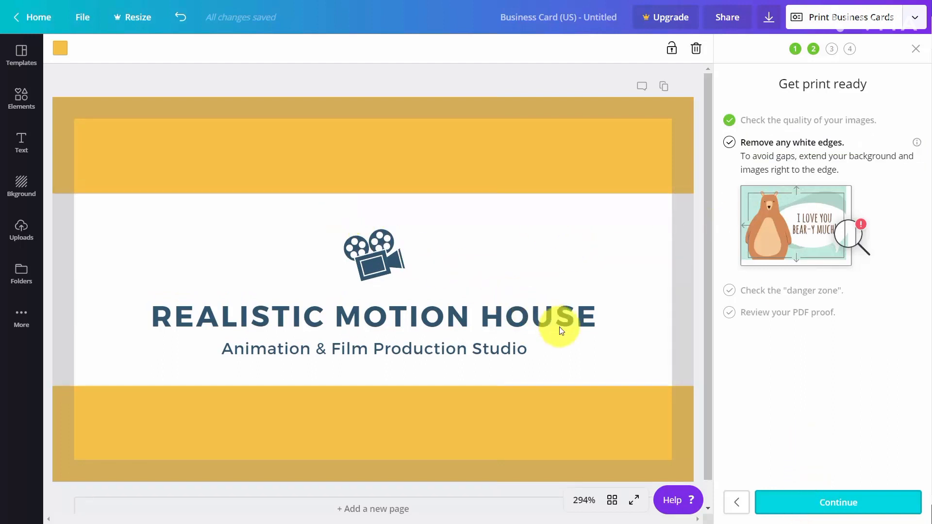
click(851, 503)
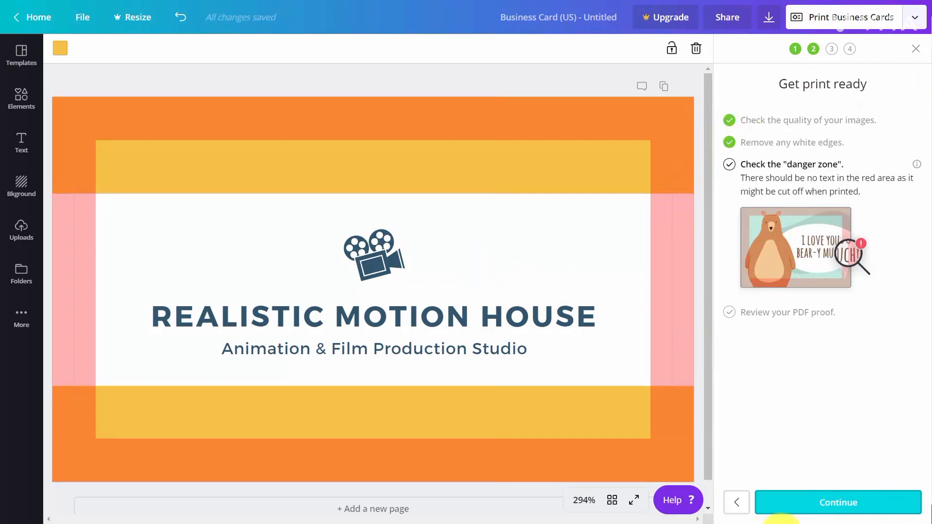
click(820, 505)
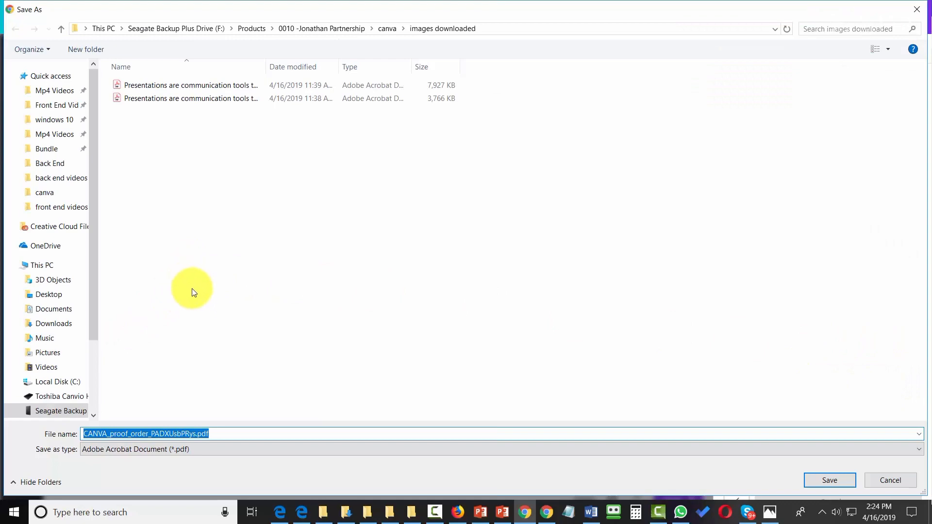
click(827, 481)
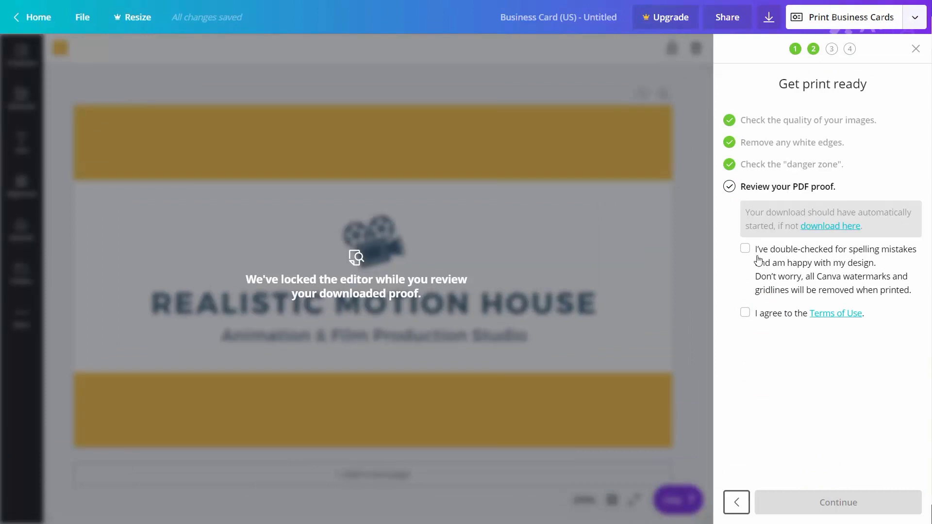
Tick the proof confirmation and Terms of Use boxes, continue to payment, and expand the order summary
click(747, 247)
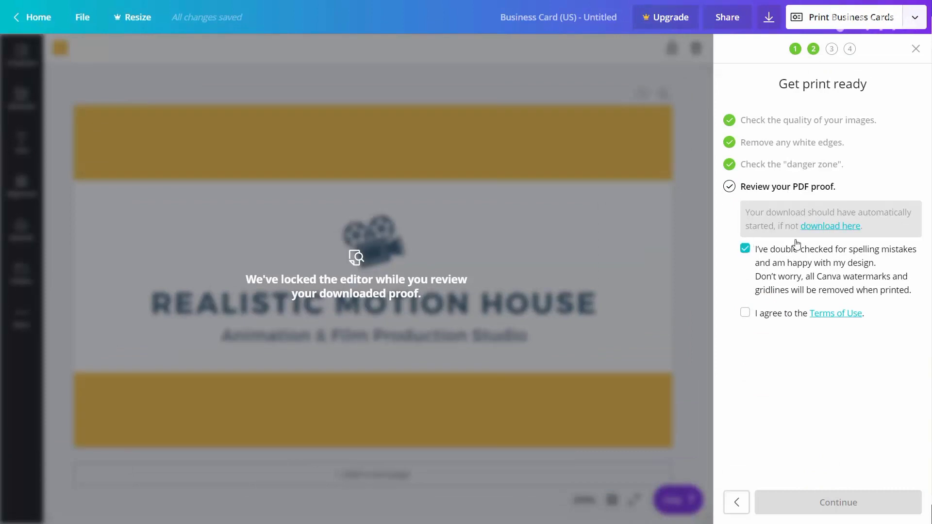
click(745, 314)
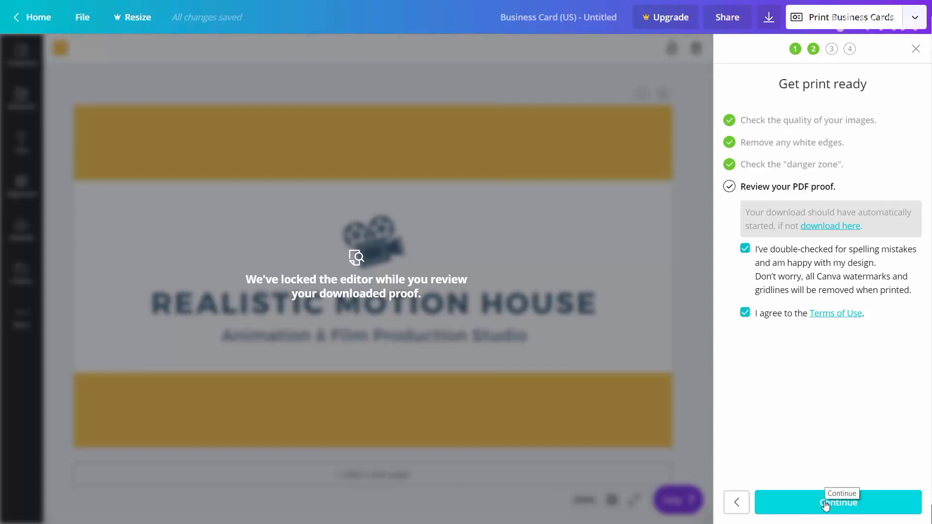
click(826, 506)
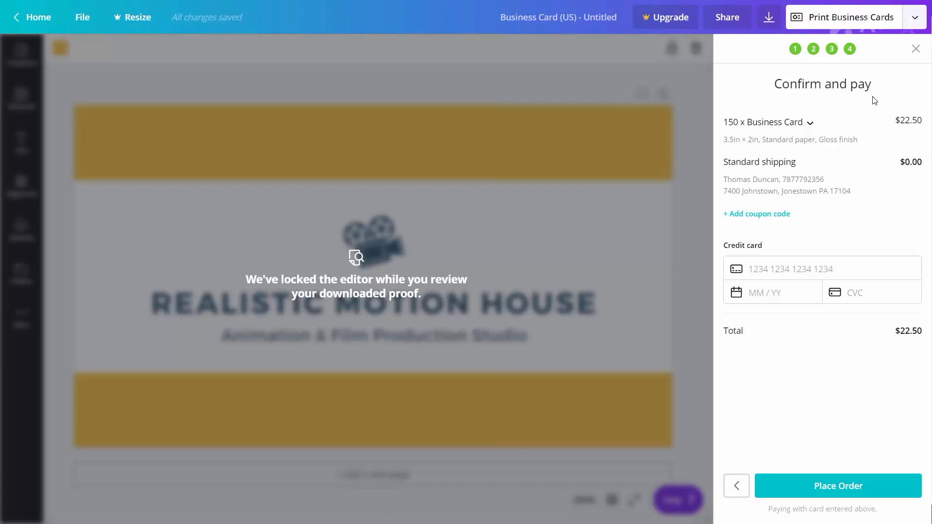
click(810, 125)
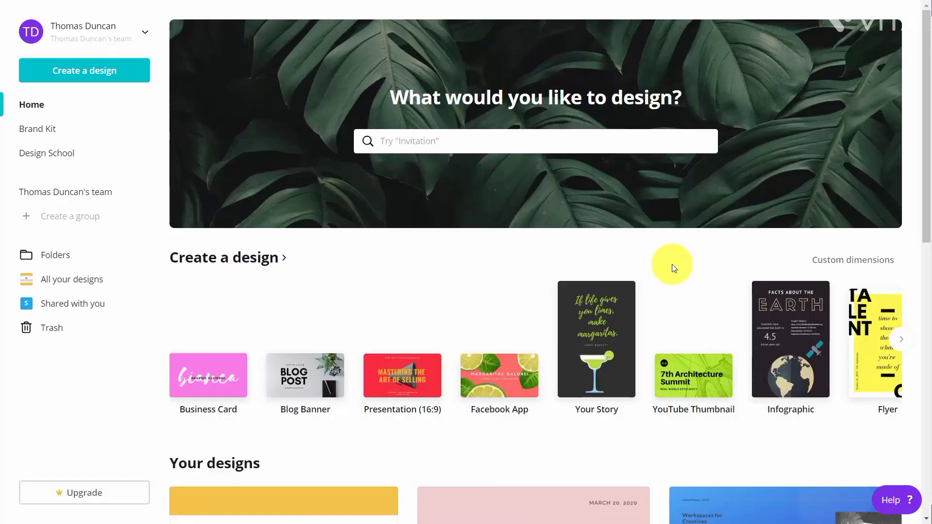
Search for poster and start a new Poster design
click(439, 141)
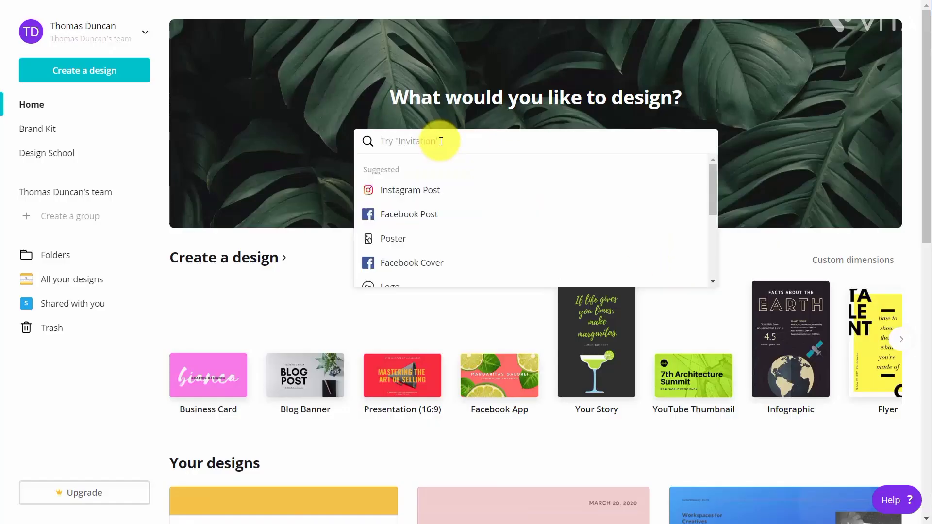
text(pose)
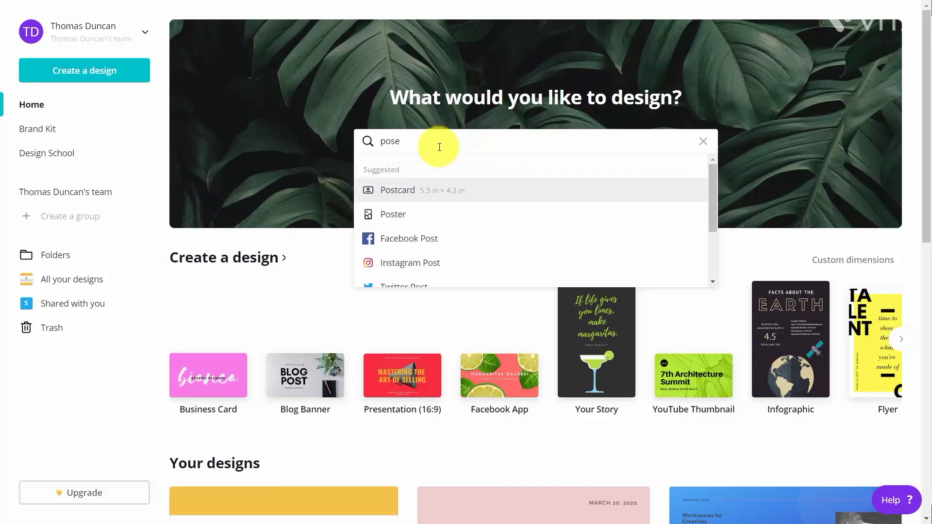
click(397, 218)
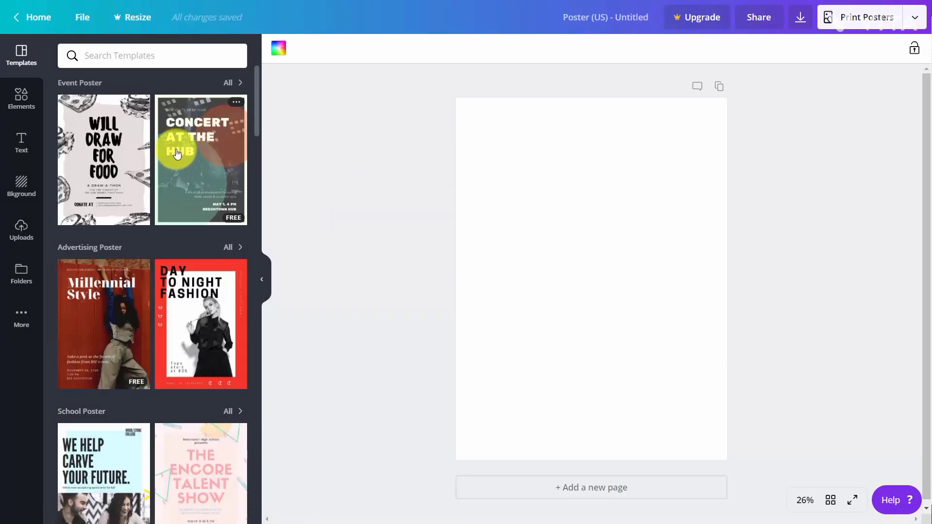
Apply the Concert at the Hub event poster template
scroll(177, 146, down, 2)
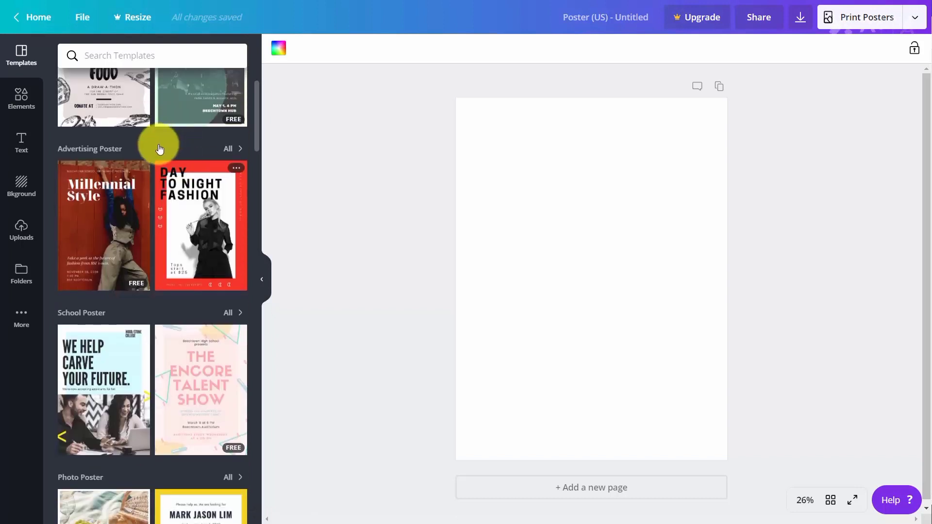
scroll(166, 149, up, 2)
click(189, 148)
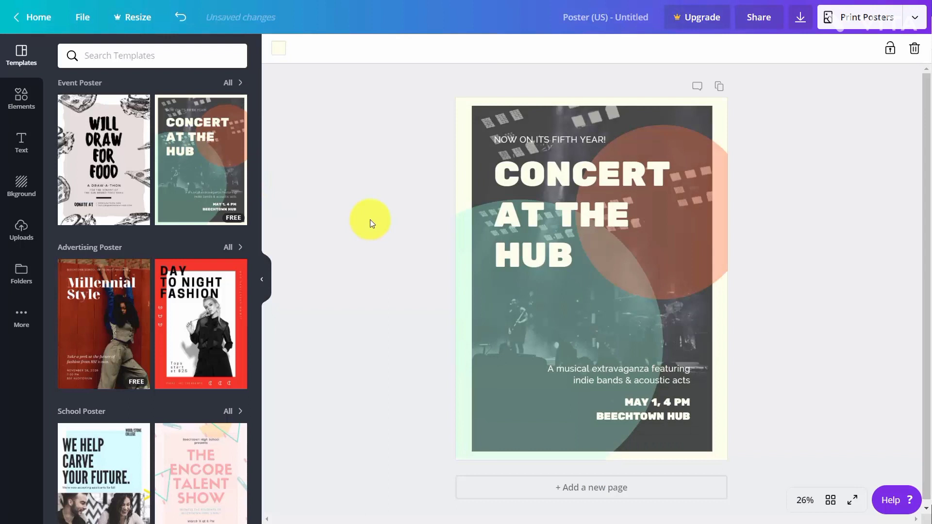
Open the Print Posters order and set the poster size to 21in × 28in
click(859, 22)
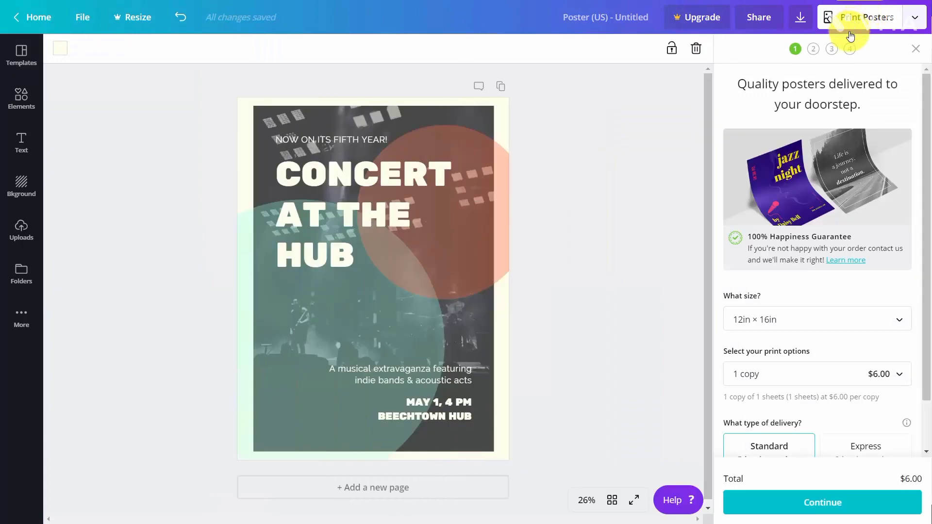
scroll(825, 143, down, 1)
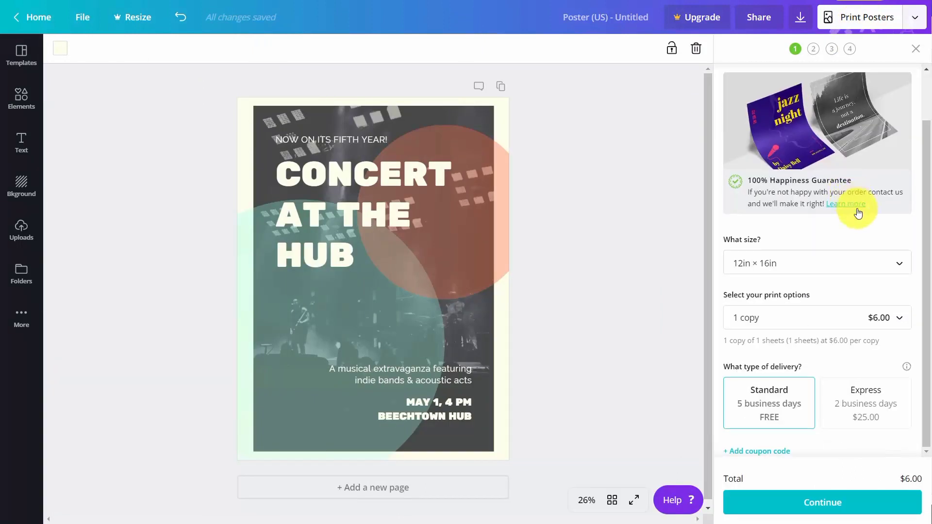
click(873, 266)
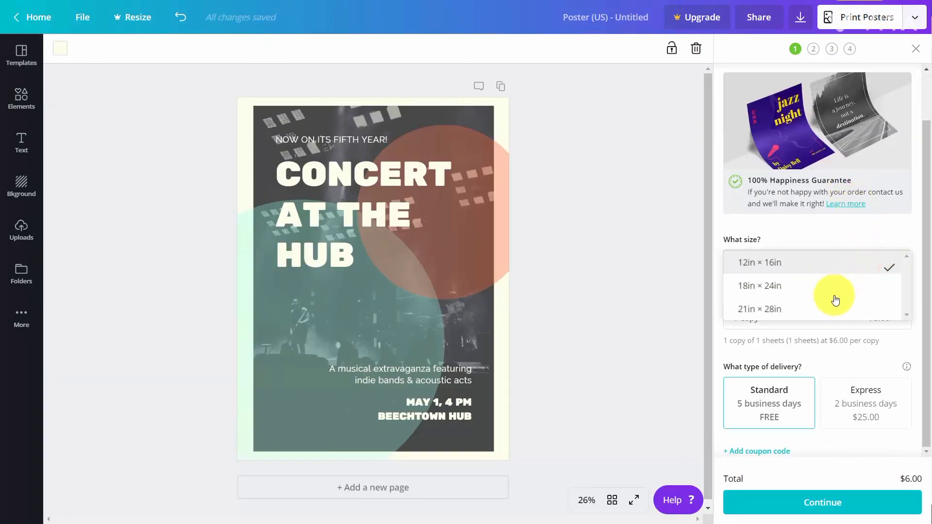
click(826, 308)
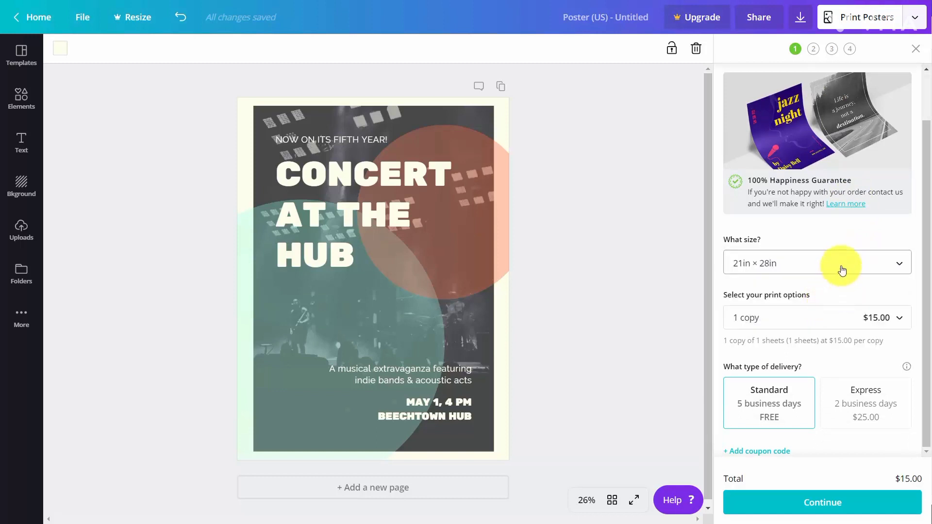
Set the print quantity to 5 copies
click(899, 318)
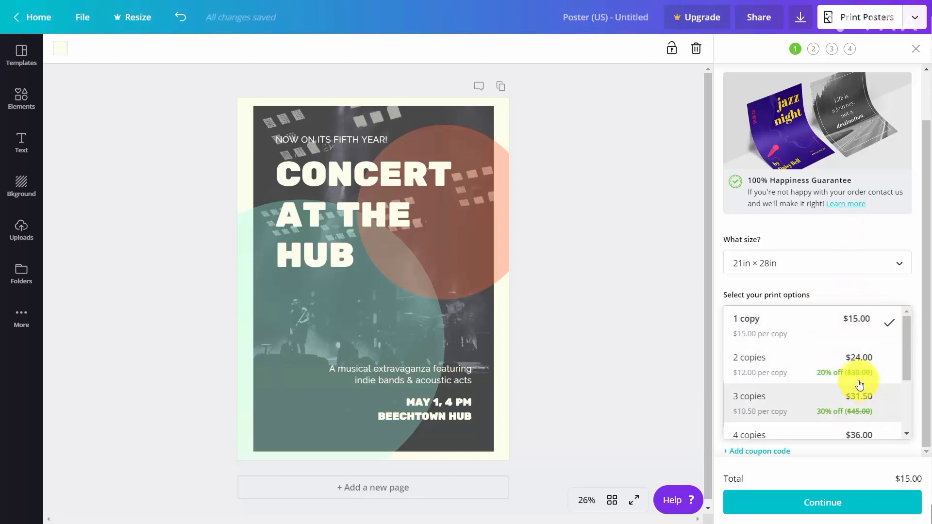
scroll(855, 384, down, 2)
click(818, 411)
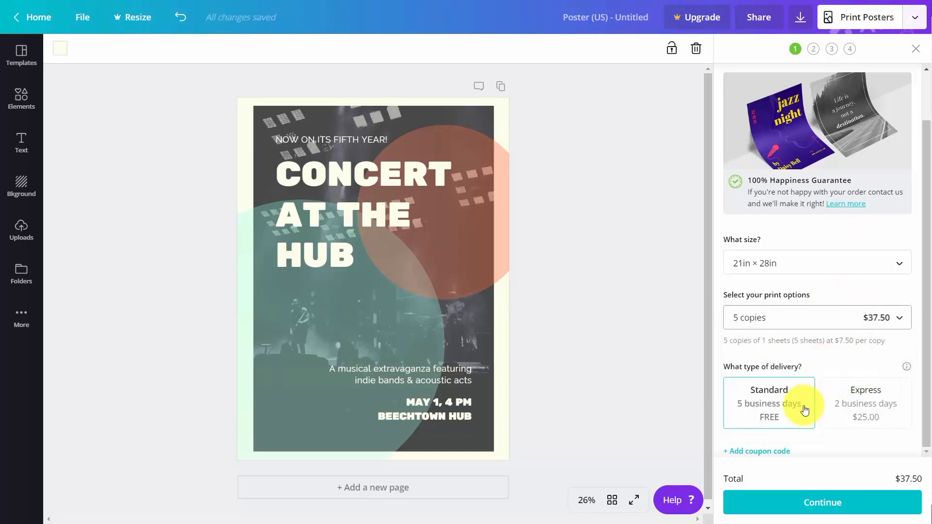
Continue with standard delivery and step through the print-readiness checks to generate the PDF proof
click(812, 500)
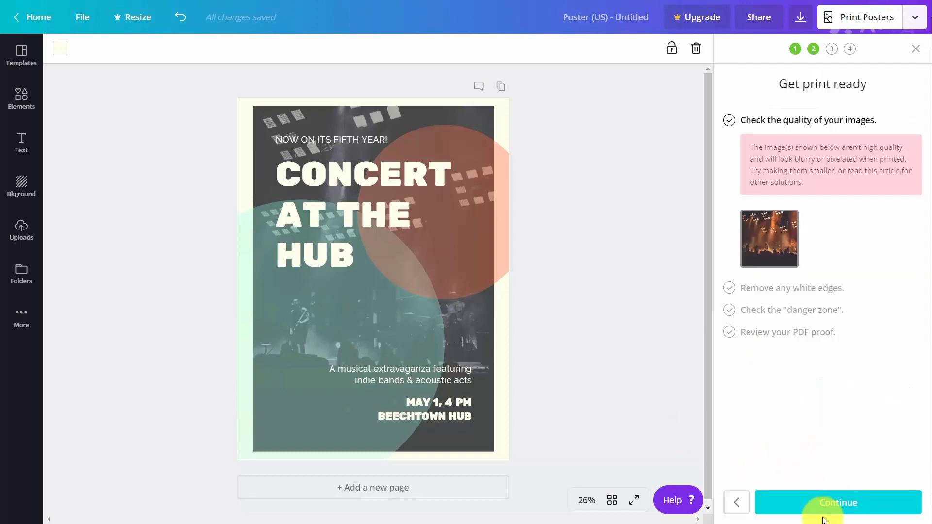
click(827, 504)
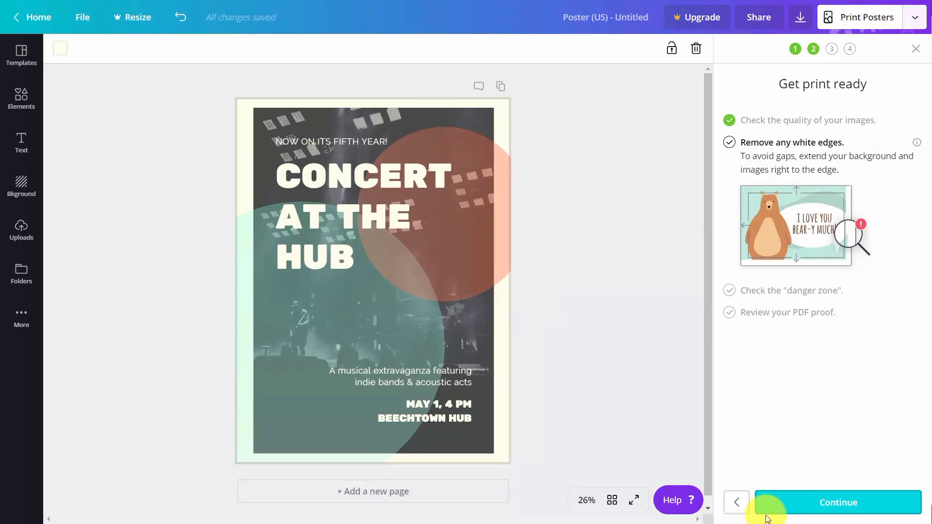
click(815, 505)
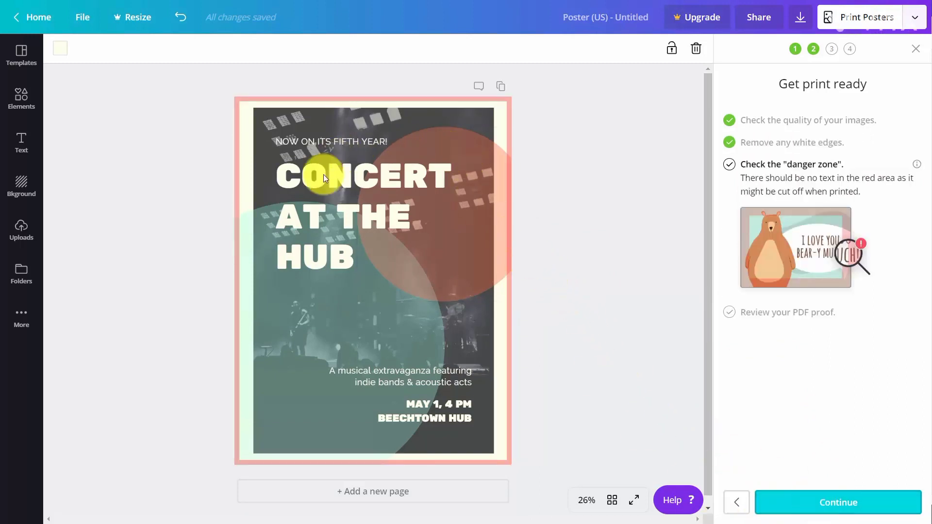
click(841, 507)
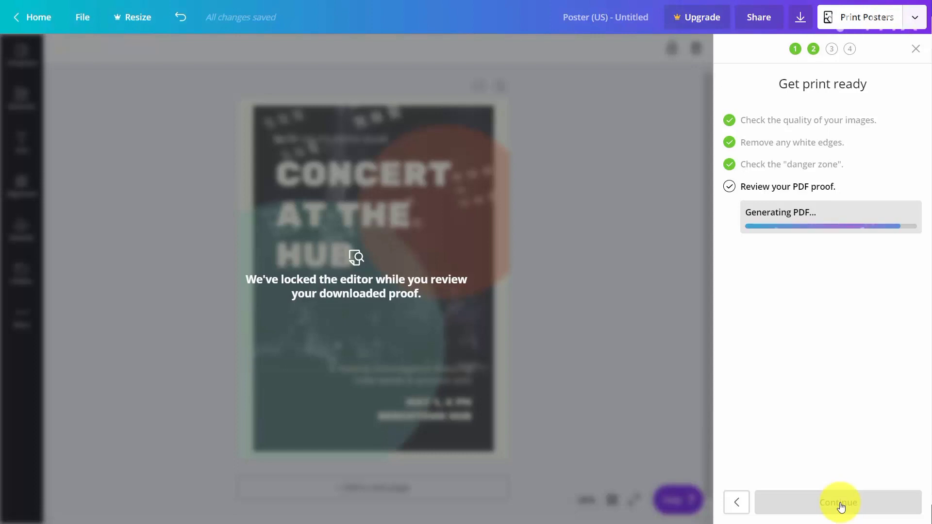
Tick the proof confirmation and Terms of Use boxes and continue to shipping details
click(53, 506)
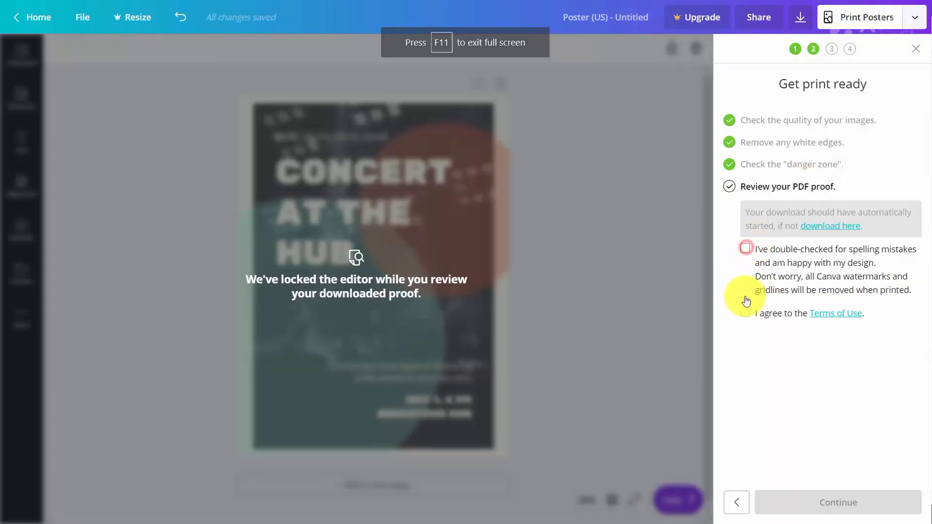
click(745, 298)
click(744, 312)
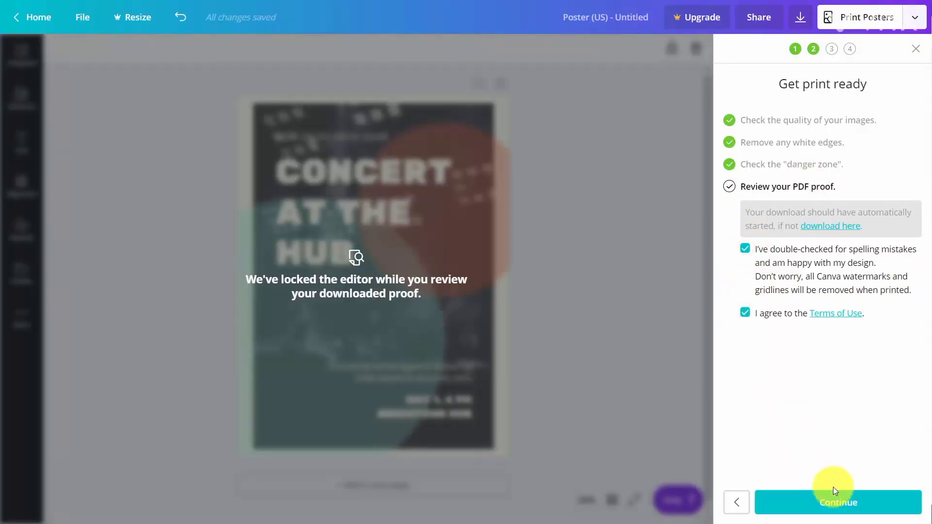
click(831, 502)
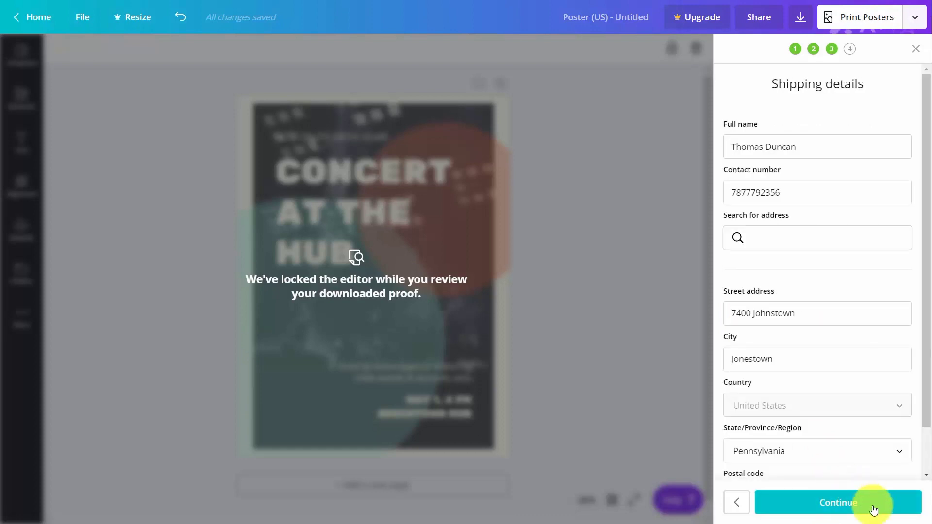
Continue past the poster order's shipping details
click(846, 503)
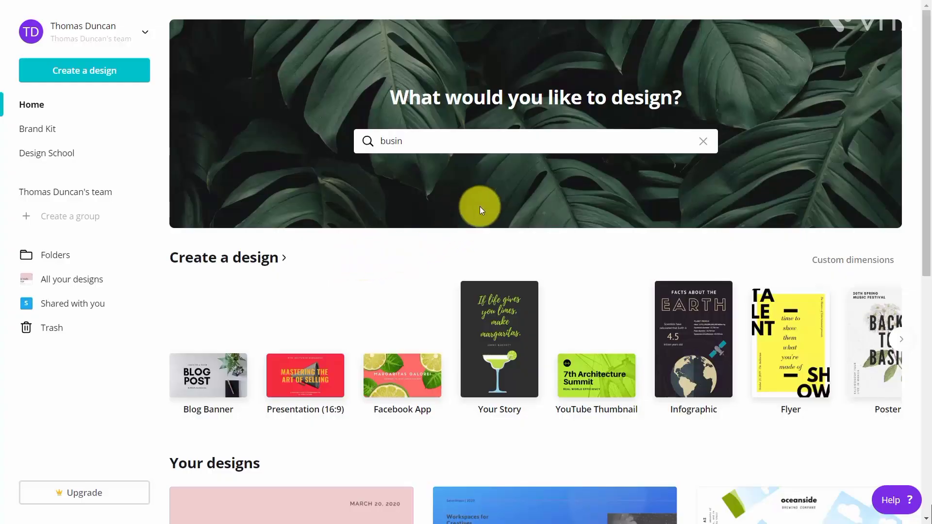
Search the design types for flyer and create a new 8.5 in × 11 in Flyer design
click(466, 148)
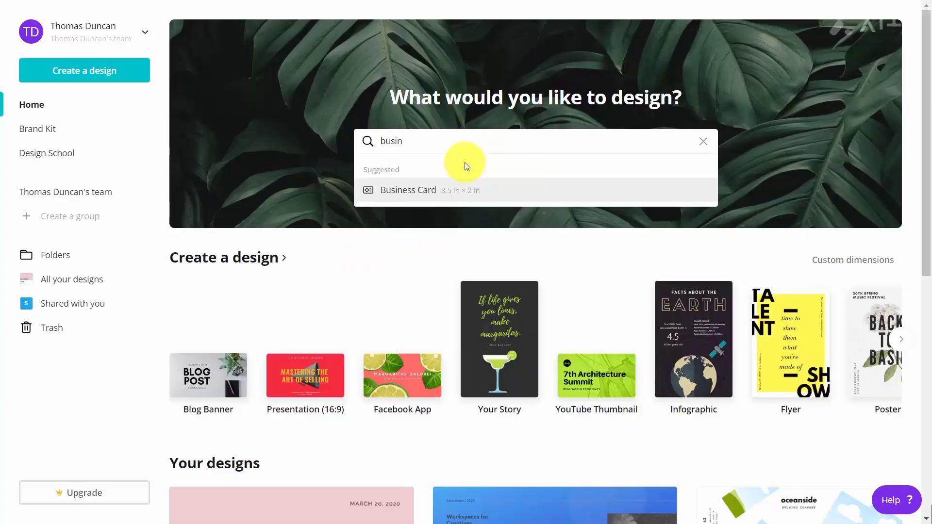
key(BackSpace)
key(BackSpace)
key(BackSpace)
key(BackSpace)
key(BackSpace)
text(f)
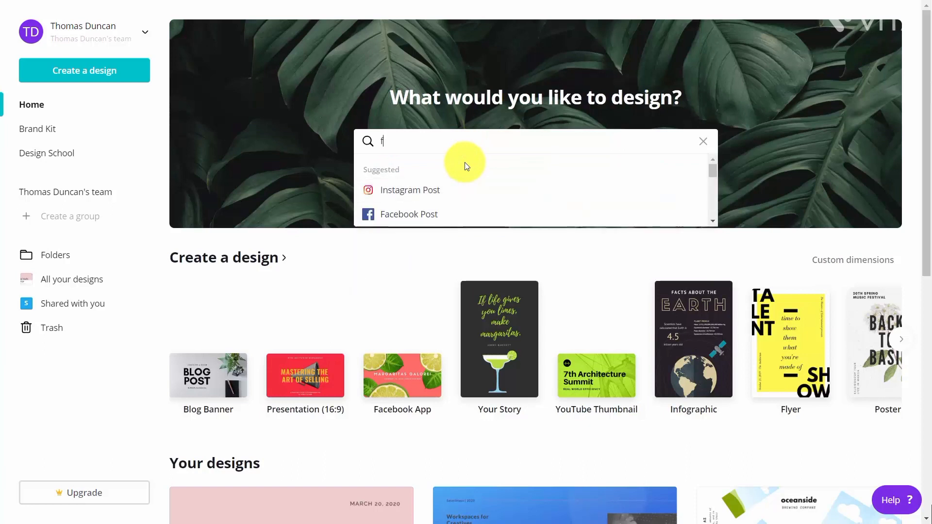
text(lyer)
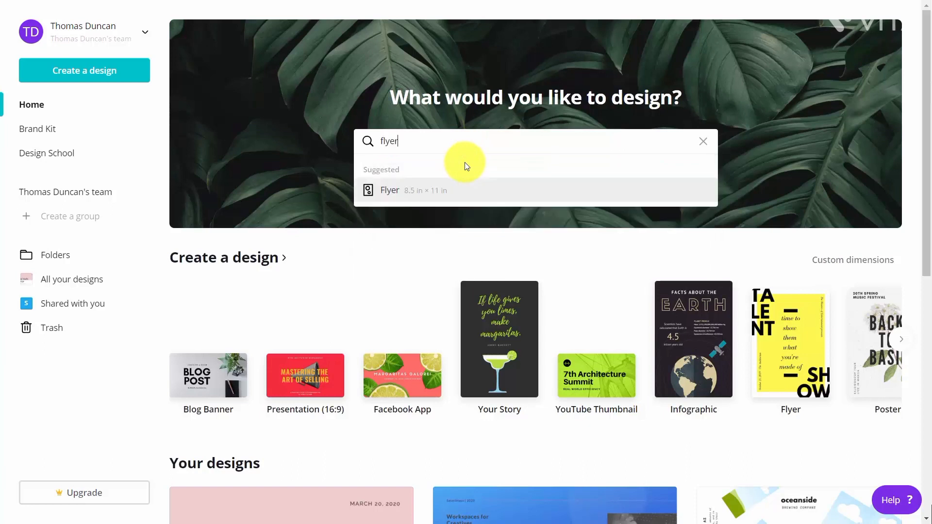
click(381, 189)
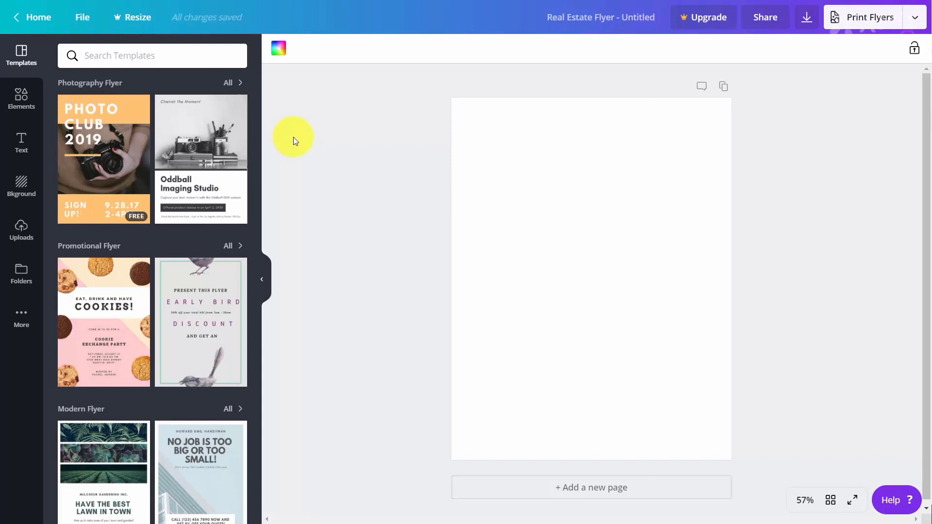
Apply the Cookies promotional flyer template and open the flyer print options
click(111, 316)
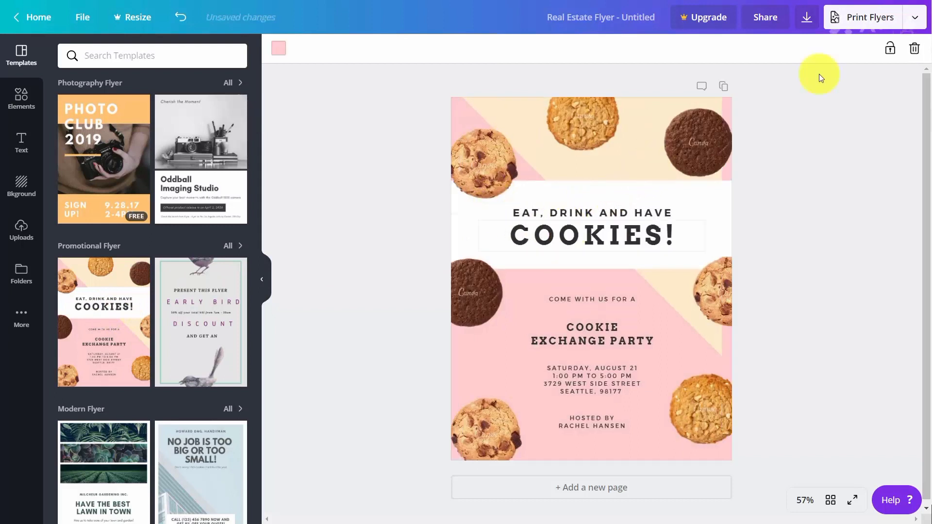
click(853, 24)
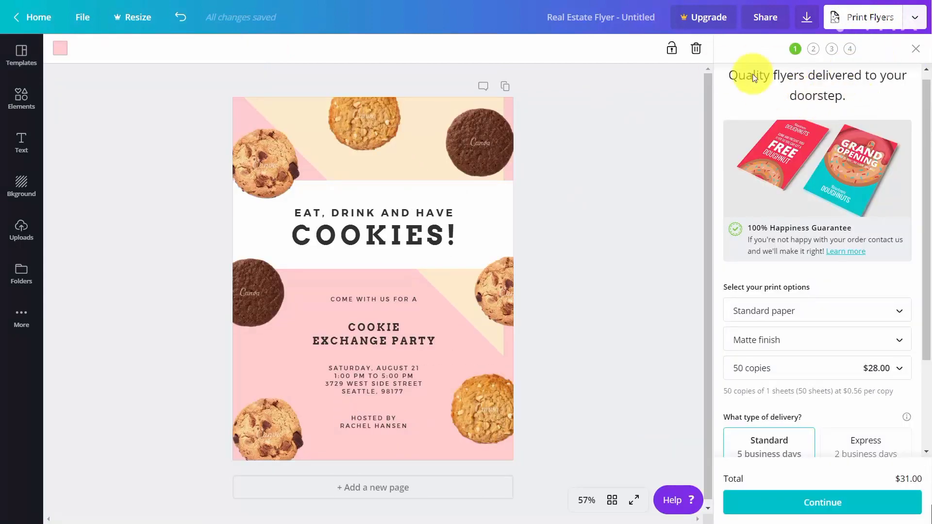
Download the flyer as a PDF Print file with crop marks and bleed, save it, and open the downloaded file
click(806, 20)
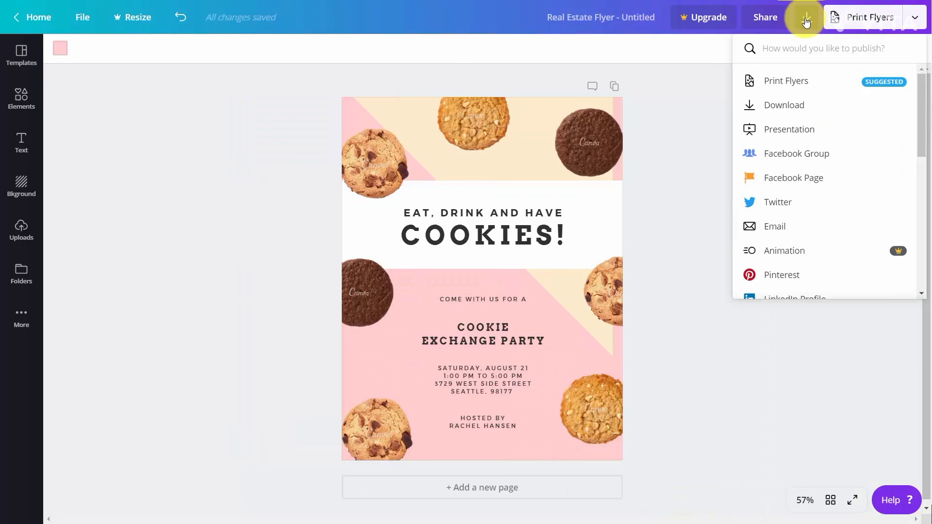
click(790, 108)
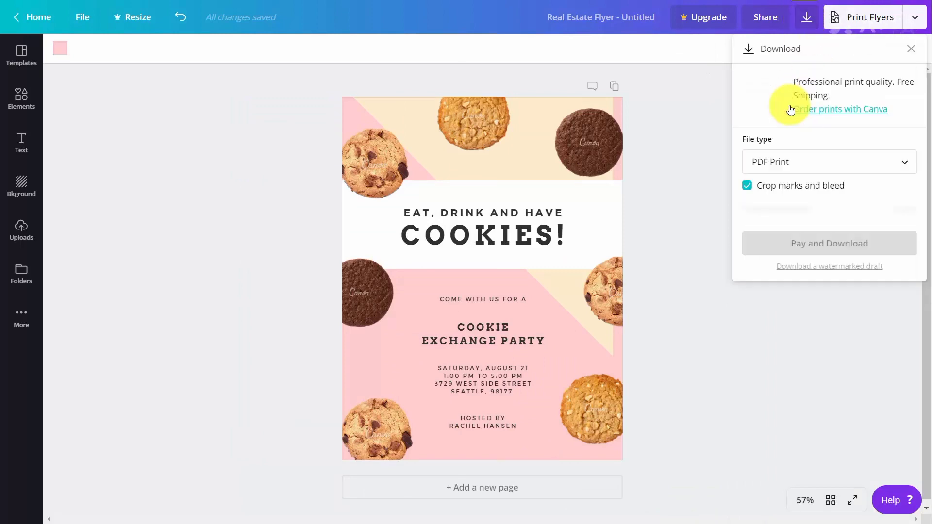
click(861, 158)
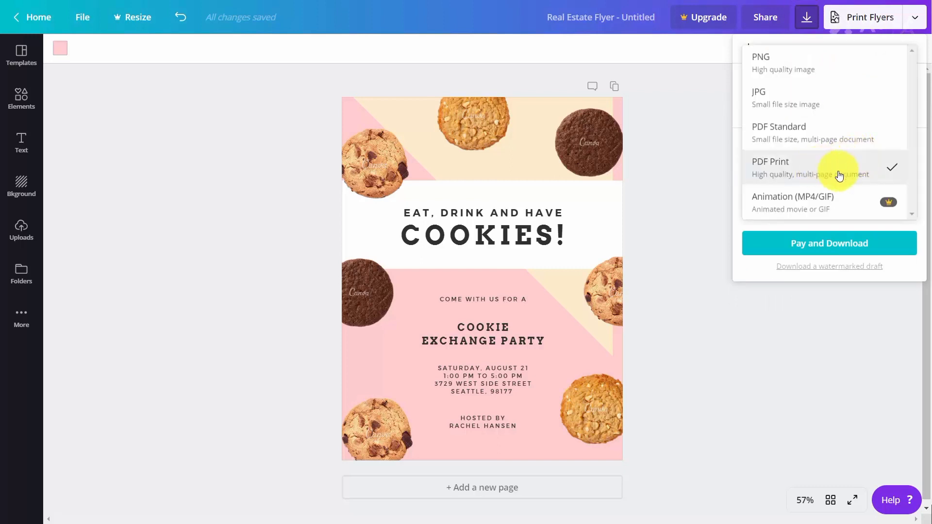
click(794, 174)
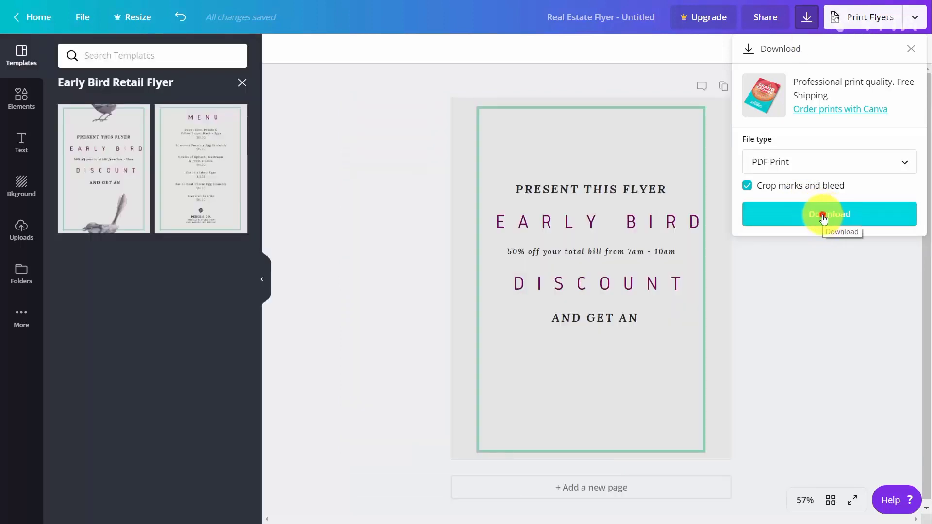
click(824, 217)
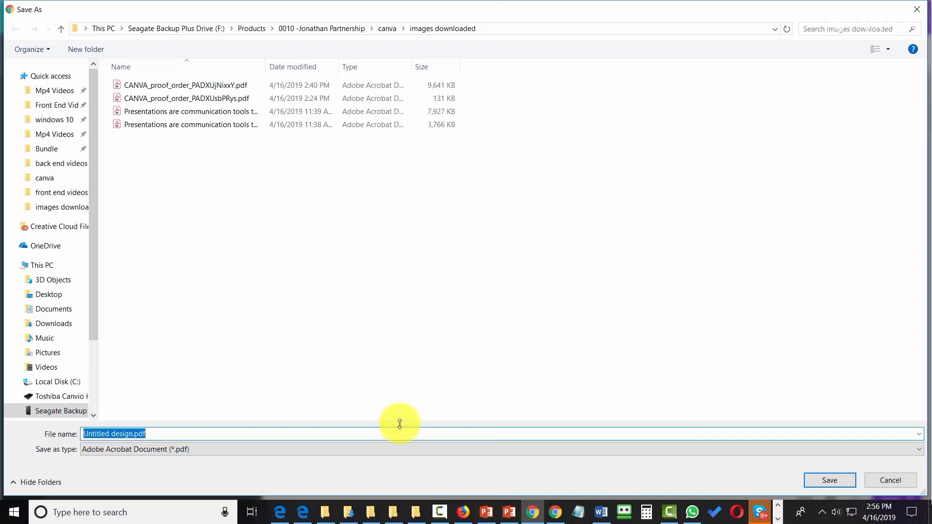
click(824, 478)
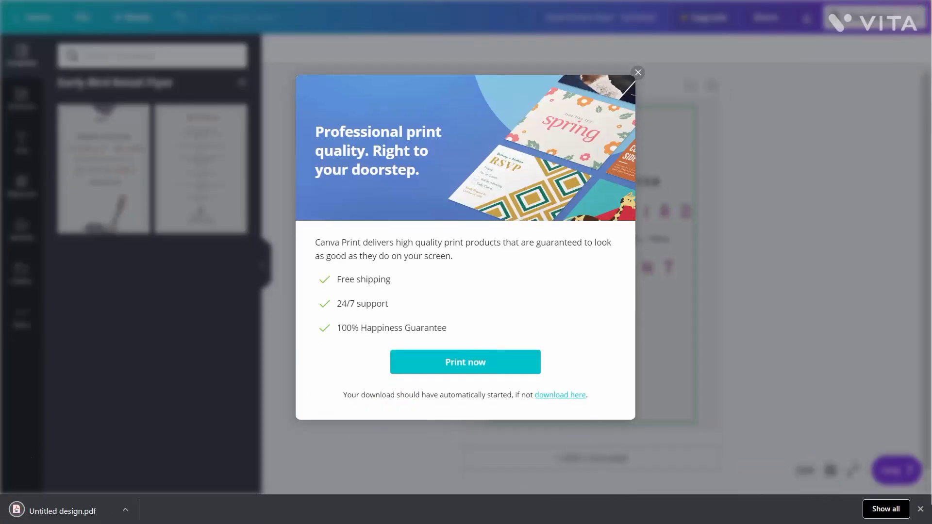
click(69, 506)
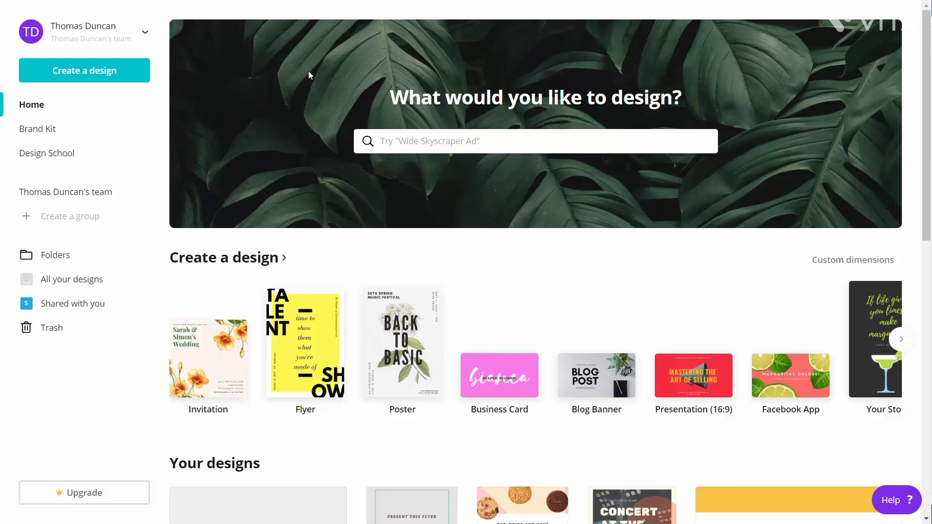
Search the design types for pos and create a new Postcard design
click(424, 149)
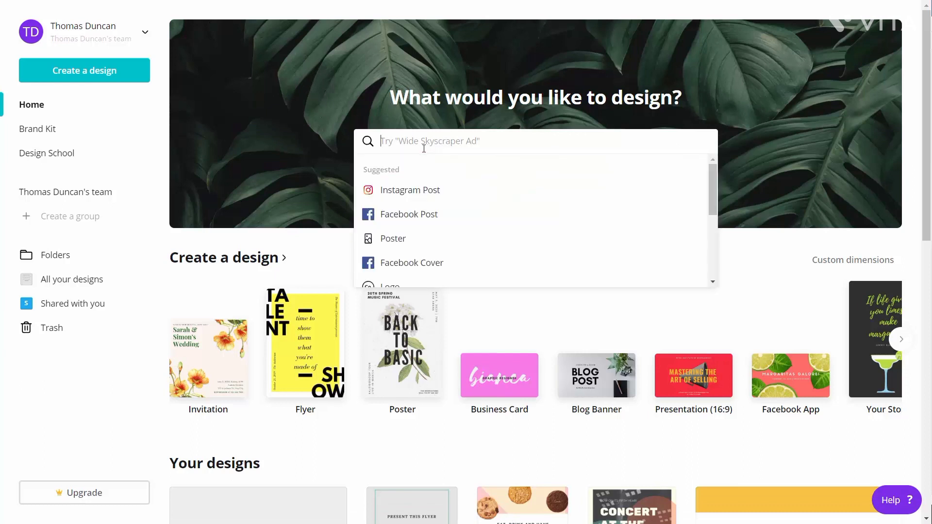
text(pos)
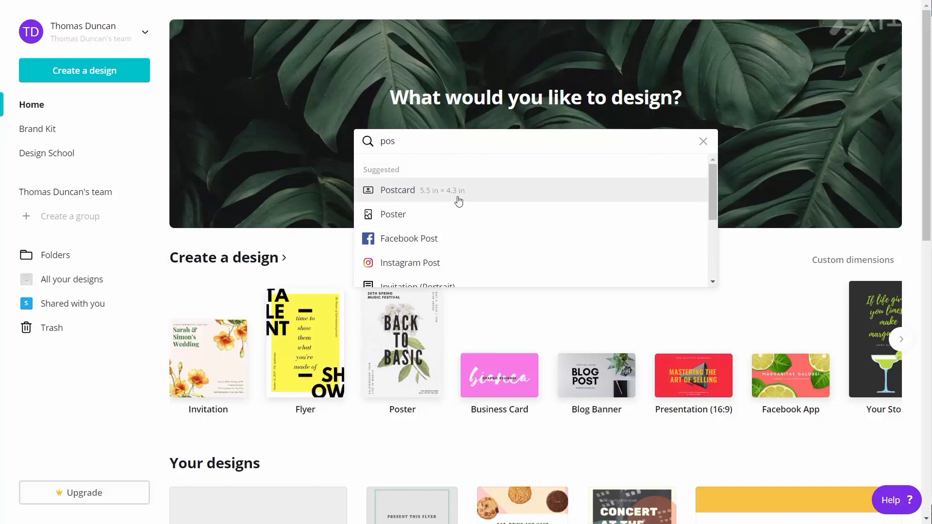
click(409, 196)
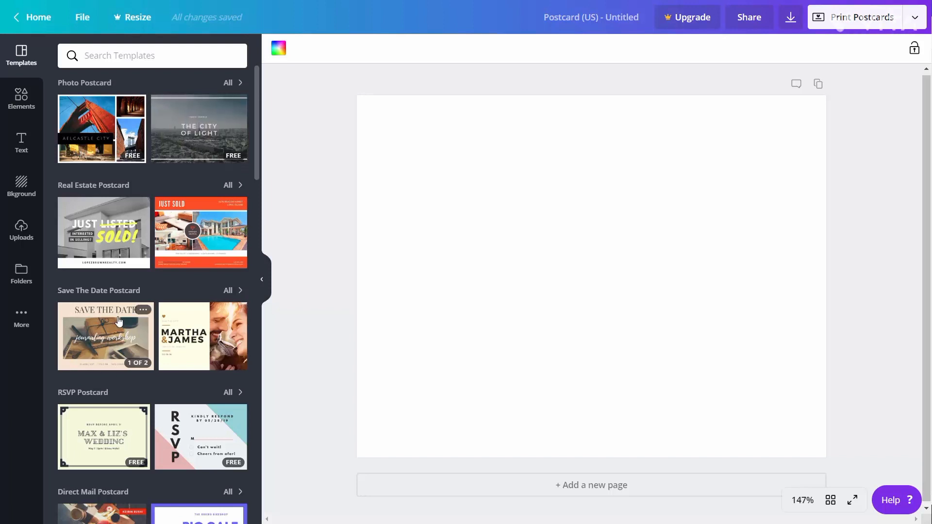
Apply the front page of the Light Brown Save the Date Postcard template
click(119, 322)
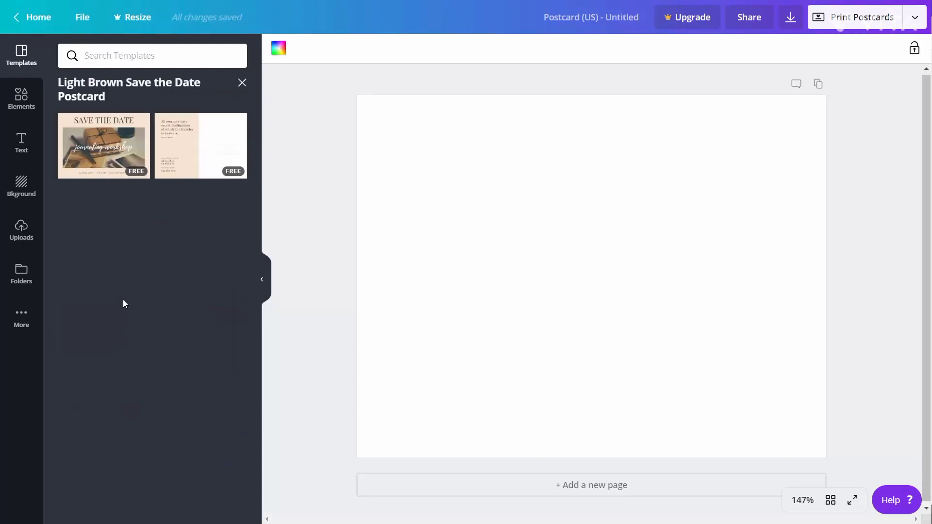
click(117, 155)
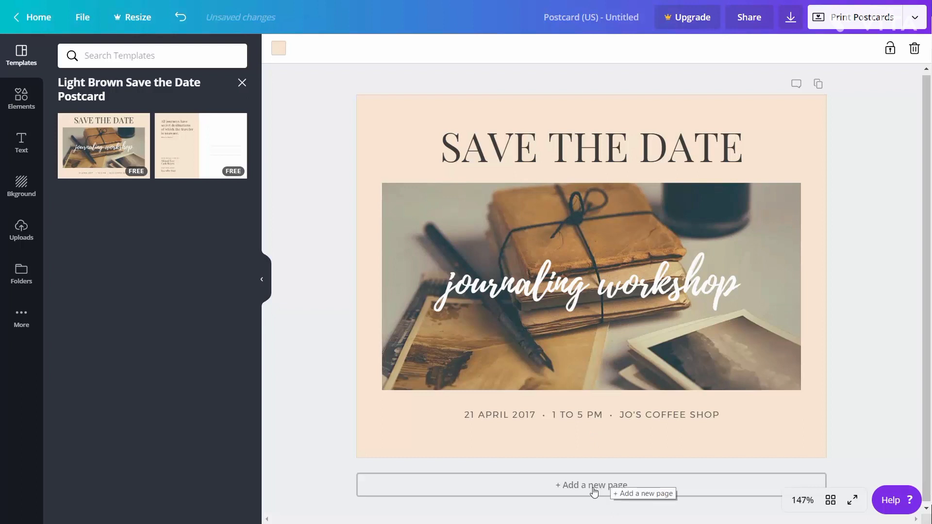
Add a new page and apply the template's back page design to it
click(566, 485)
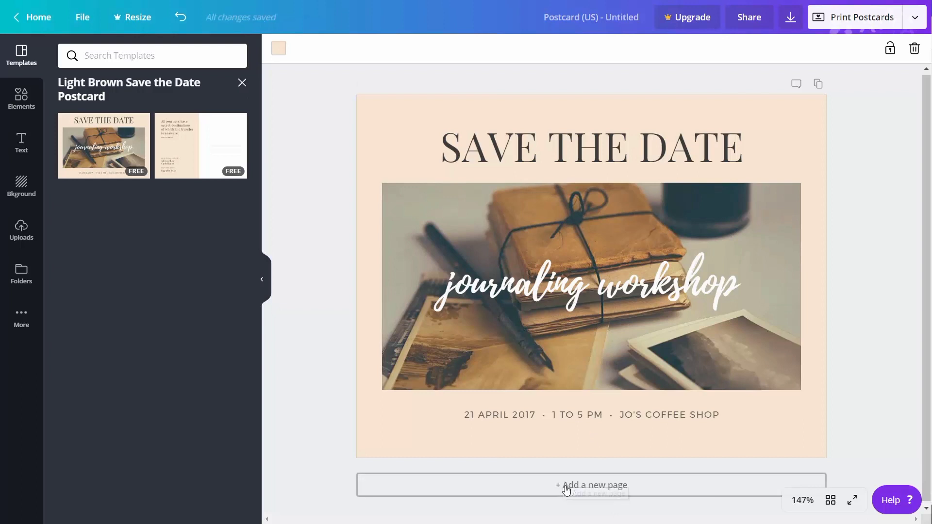
click(202, 159)
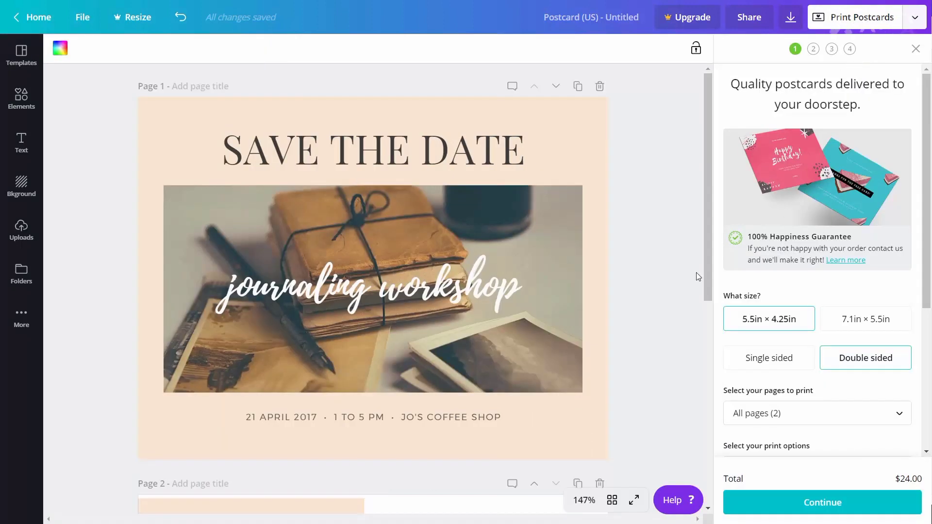
Set the postcard print size to 7.1in × 5.5in and continue with standard delivery
click(841, 321)
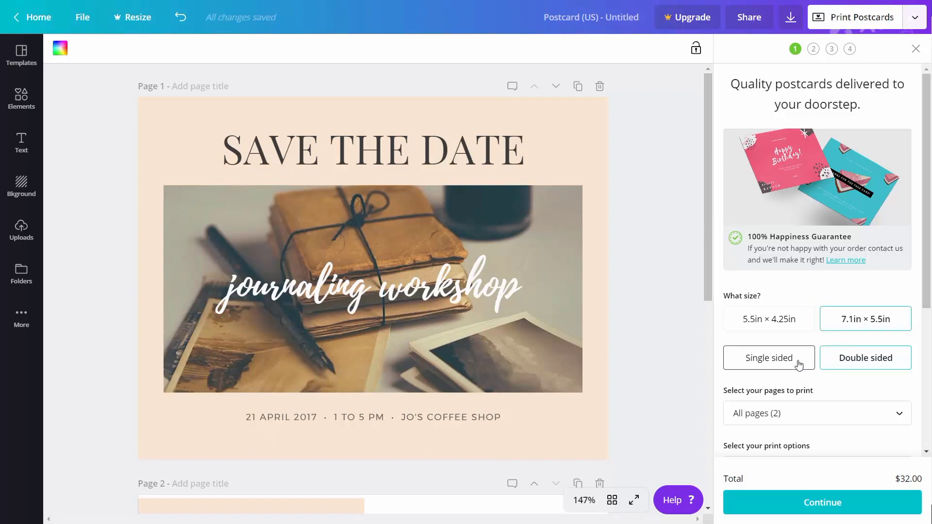
scroll(800, 364, down, 5)
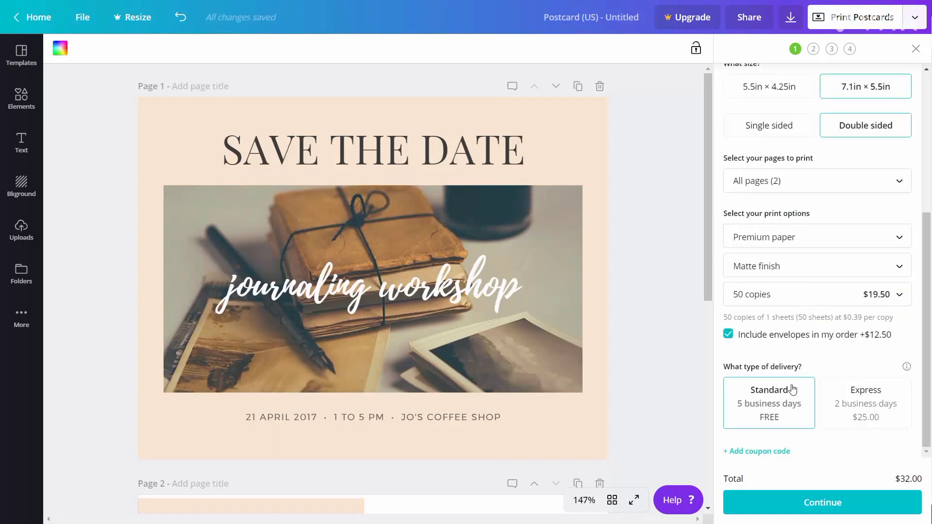
click(814, 506)
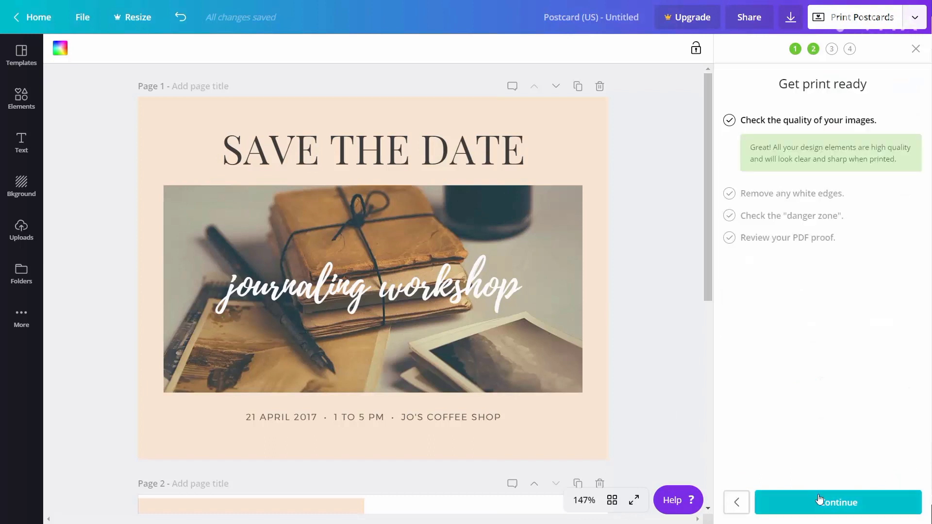
Step through the print-readiness checks to generate the PDF proof and review both of its pages
click(825, 505)
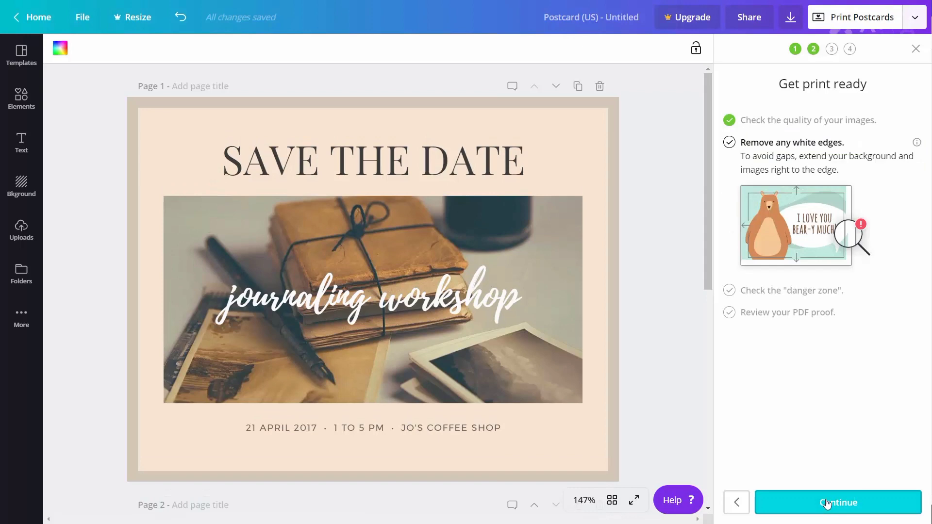
click(830, 505)
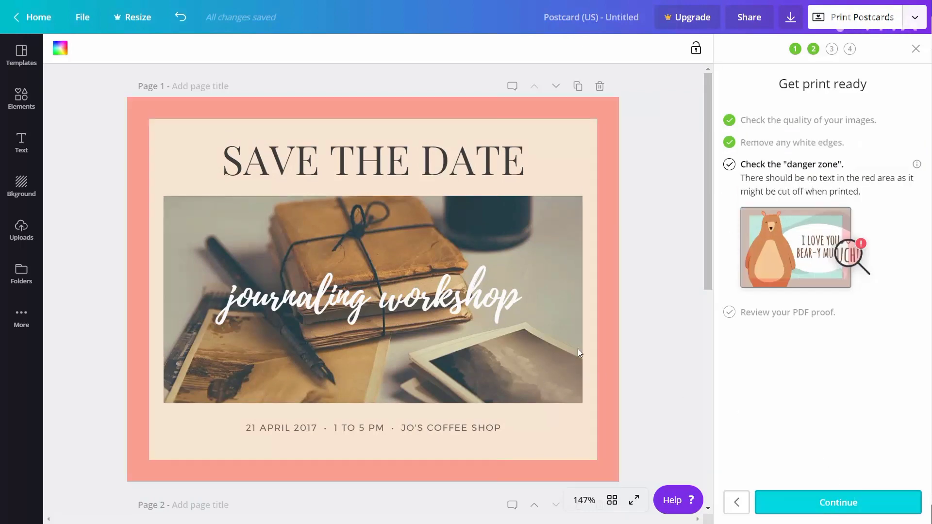
click(810, 503)
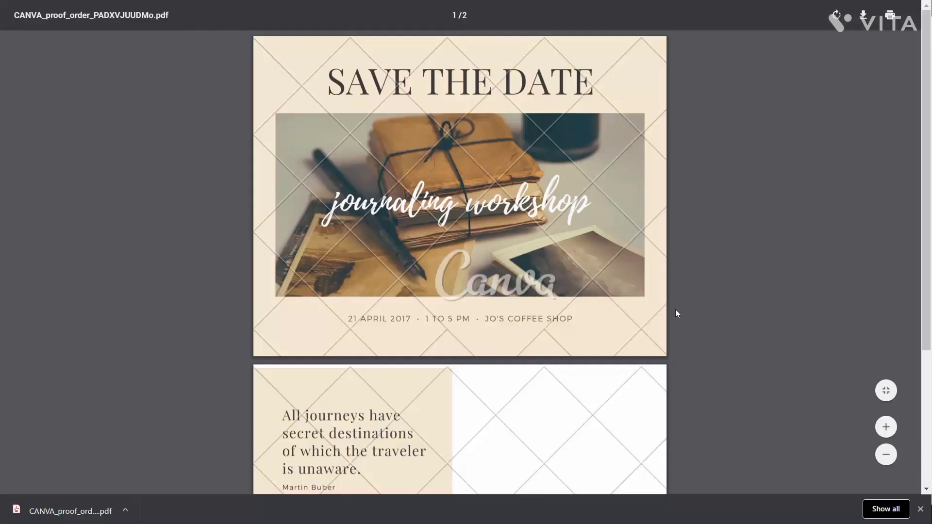
scroll(546, 281, down, 4)
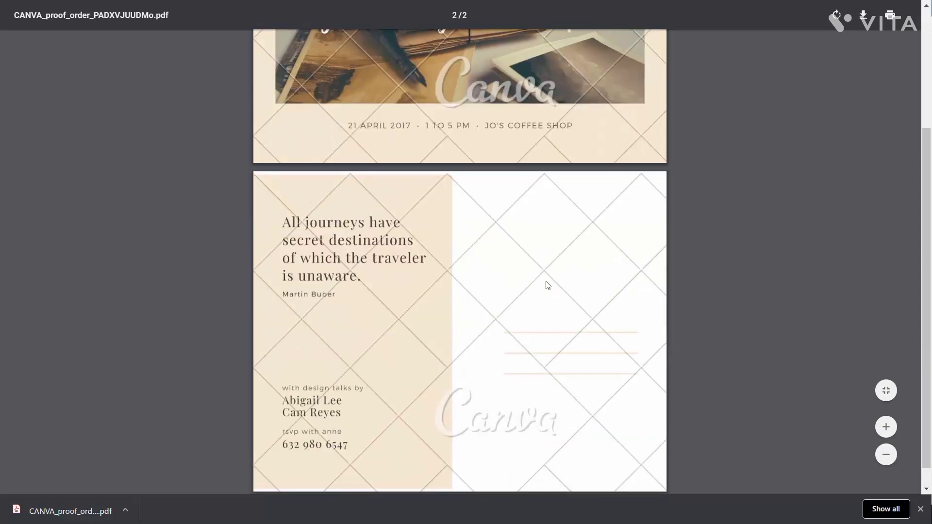
scroll(546, 284, up, 5)
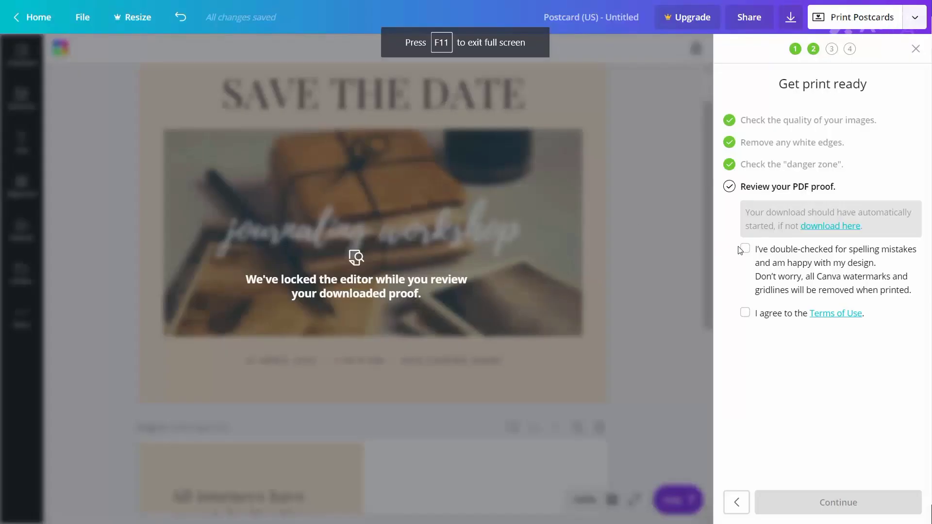
Tick the proof confirmation box and continue through the shipping details
click(744, 250)
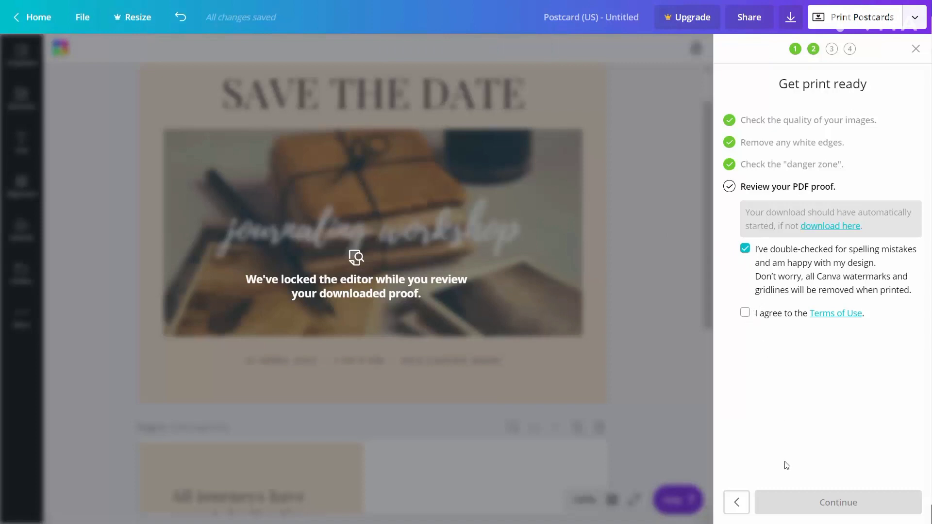
click(822, 505)
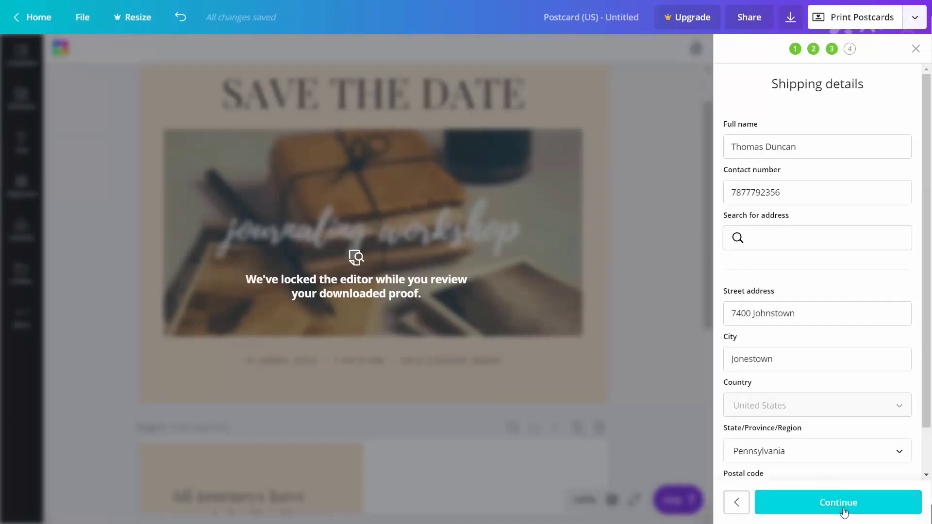
click(844, 510)
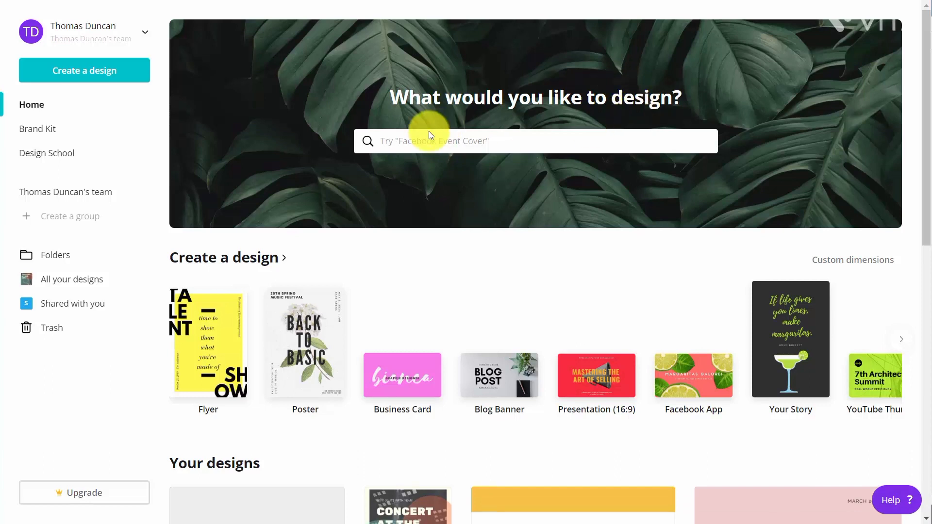
Search the design types for invi and create a new Invitation design
click(460, 143)
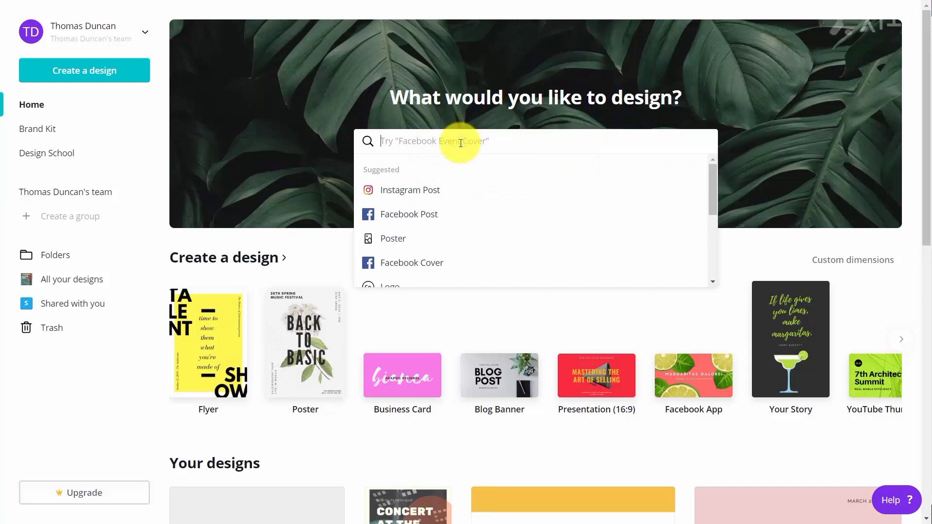
text(invi)
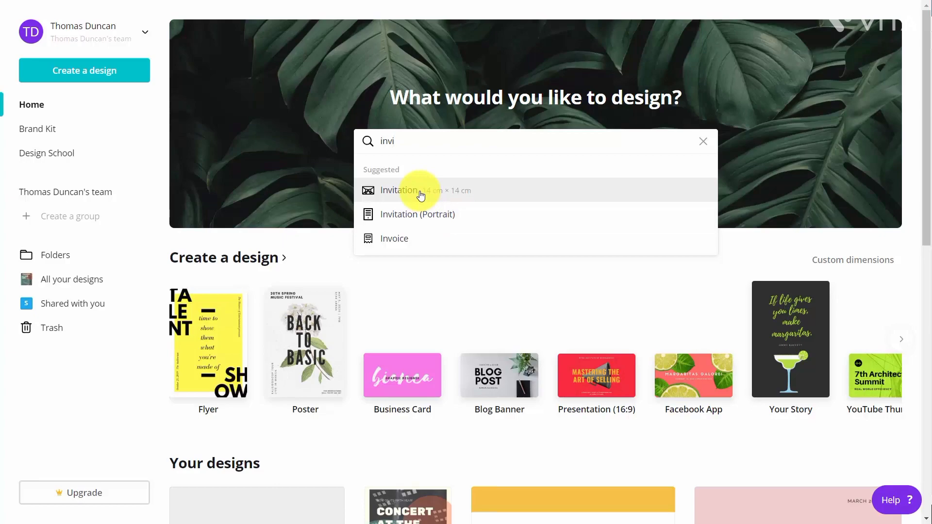
click(420, 195)
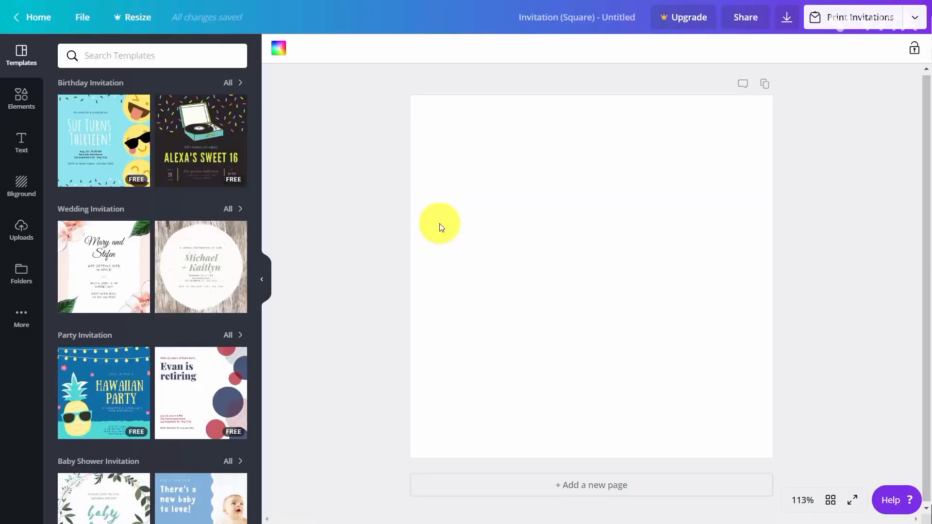
Apply the Sue Turns Thirteen birthday invitation template and start a print order without envelopes
click(120, 145)
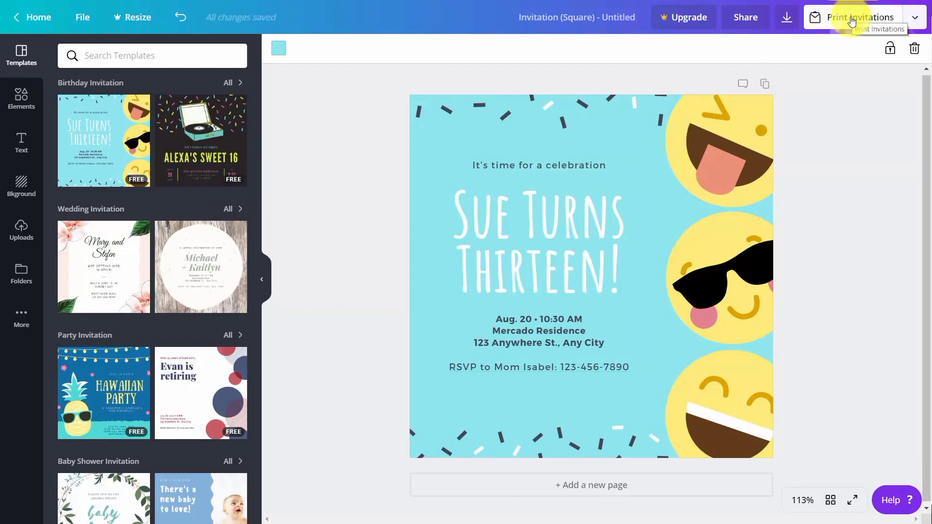
click(852, 20)
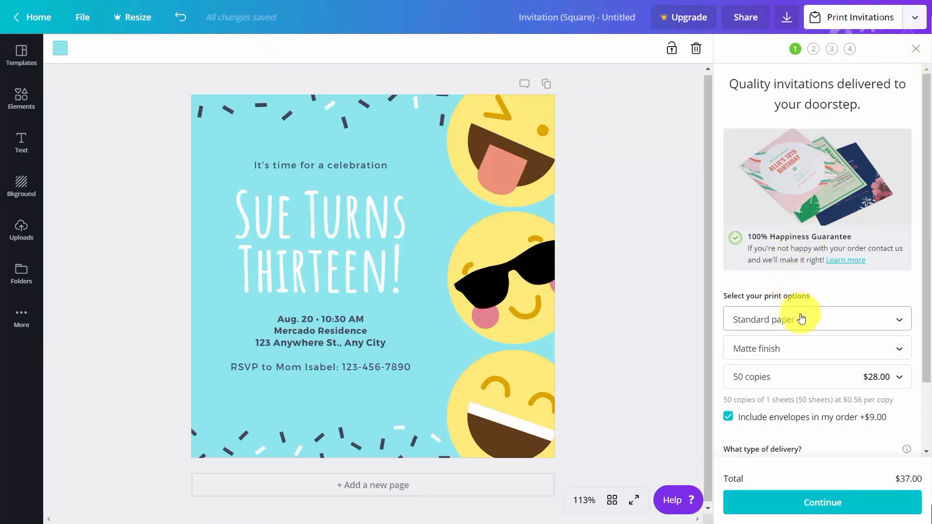
scroll(800, 316, down, 1)
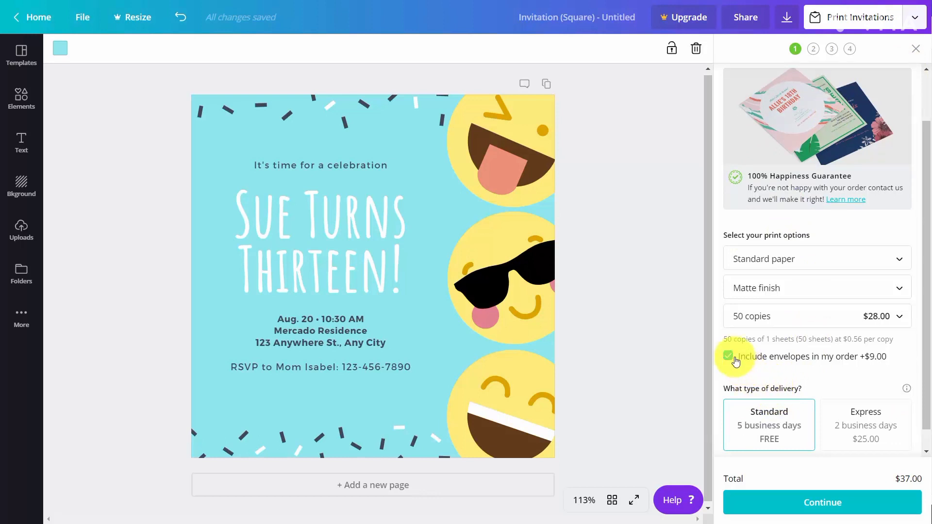
click(729, 357)
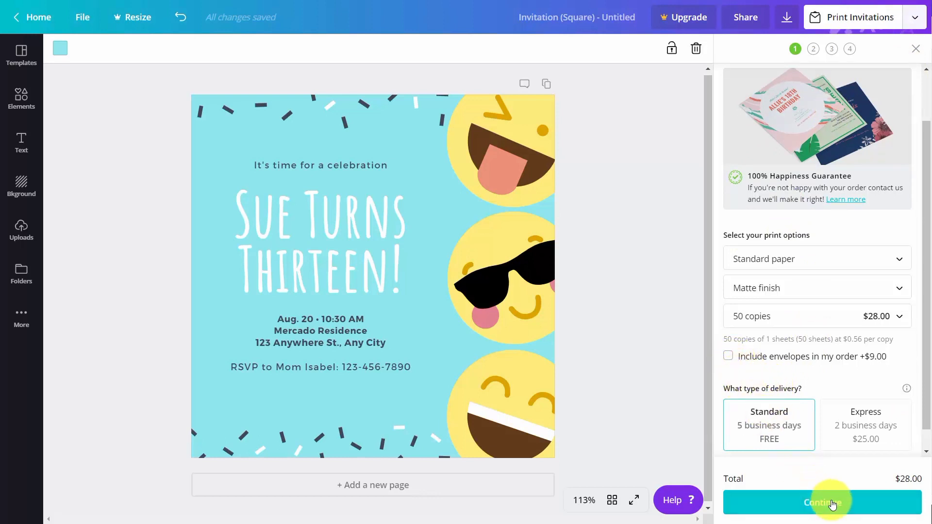
click(834, 498)
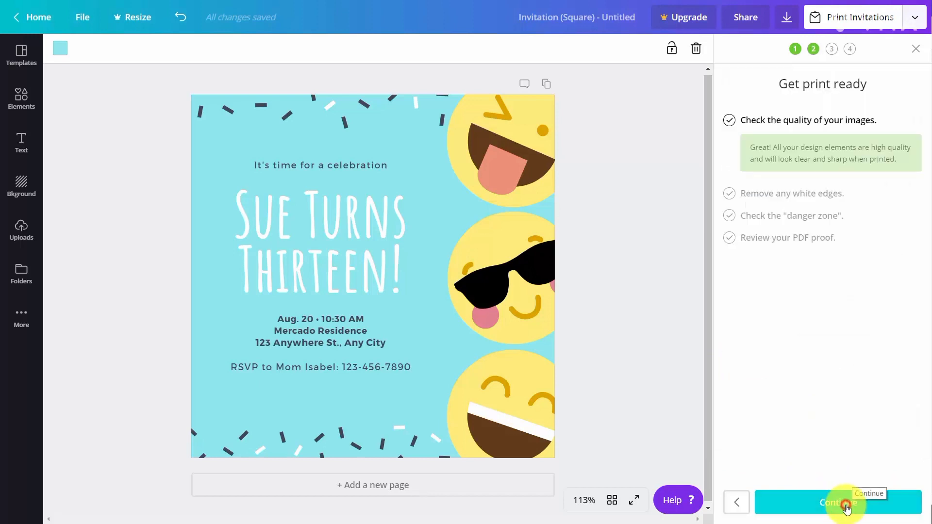
Step through the print-readiness checks and save the generated PDF proof
click(847, 509)
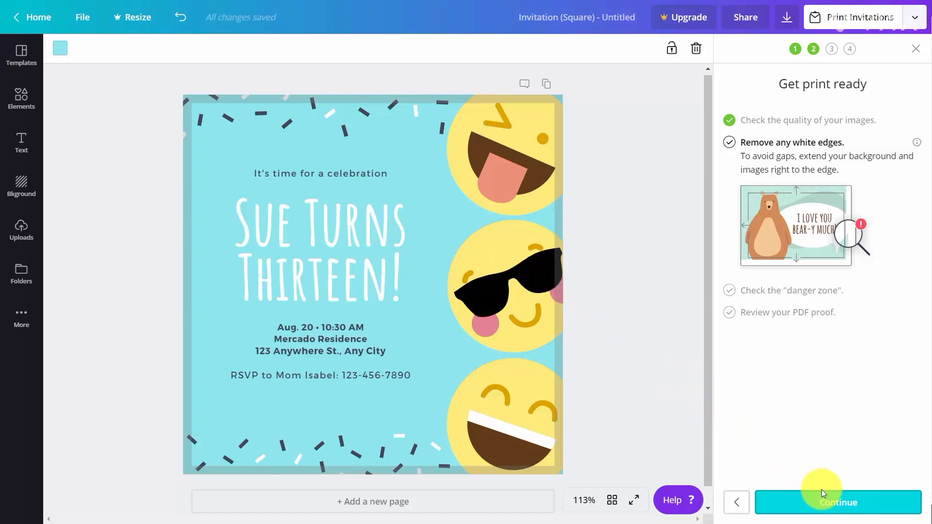
click(832, 503)
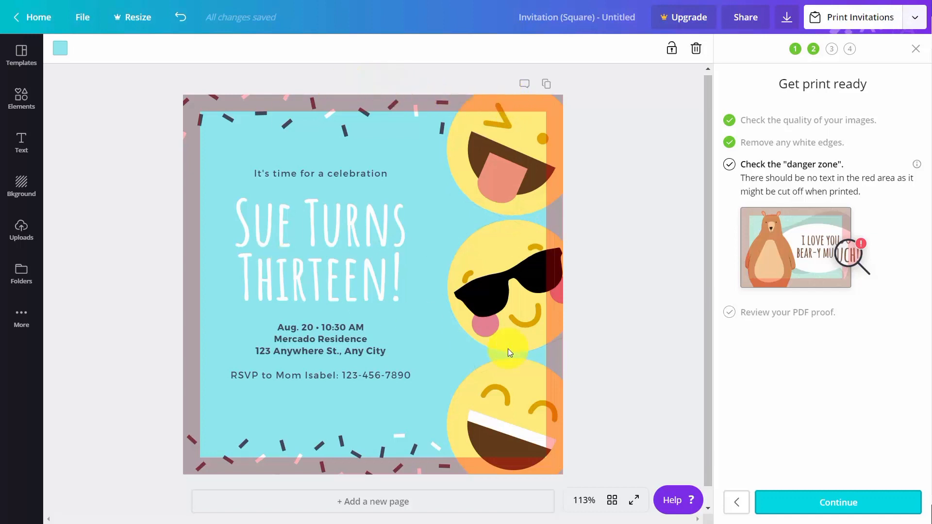
click(815, 503)
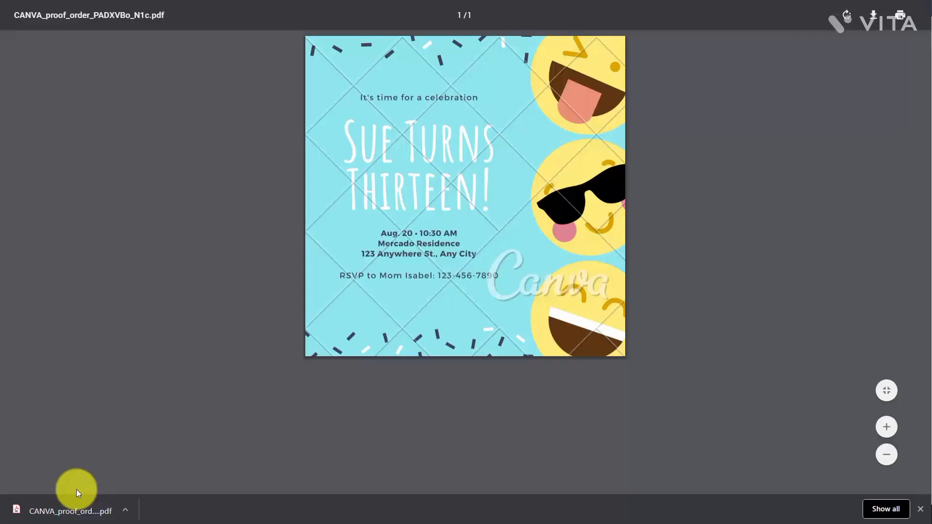
click(76, 490)
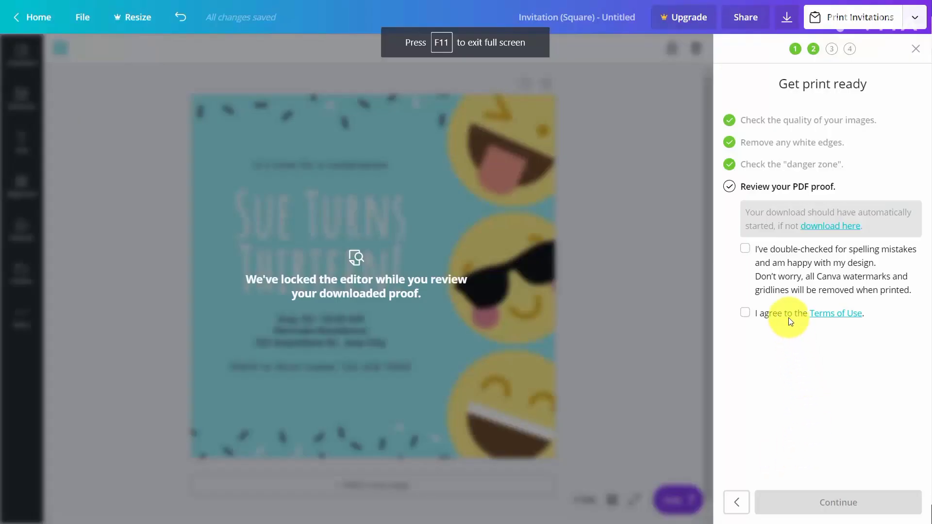
Tick the proof and Terms of Use confirmation boxes and continue through the shipping details
click(748, 252)
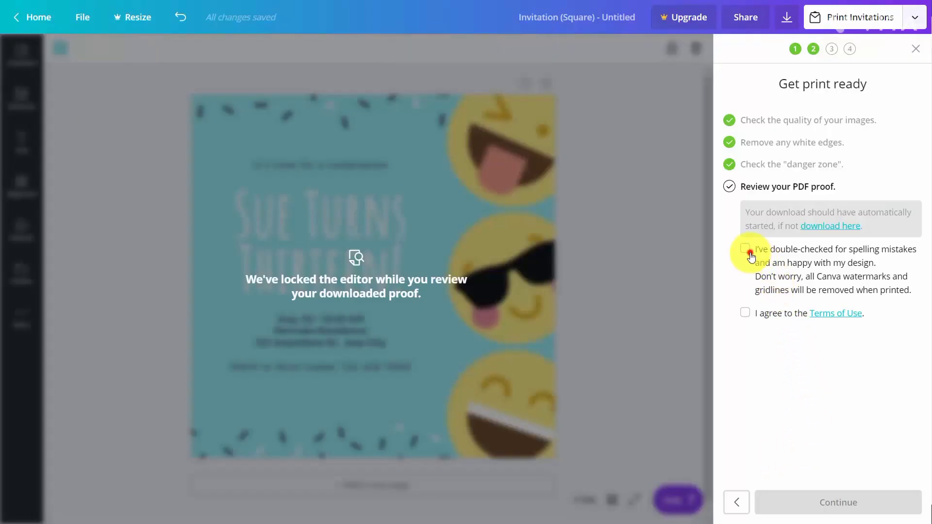
click(743, 314)
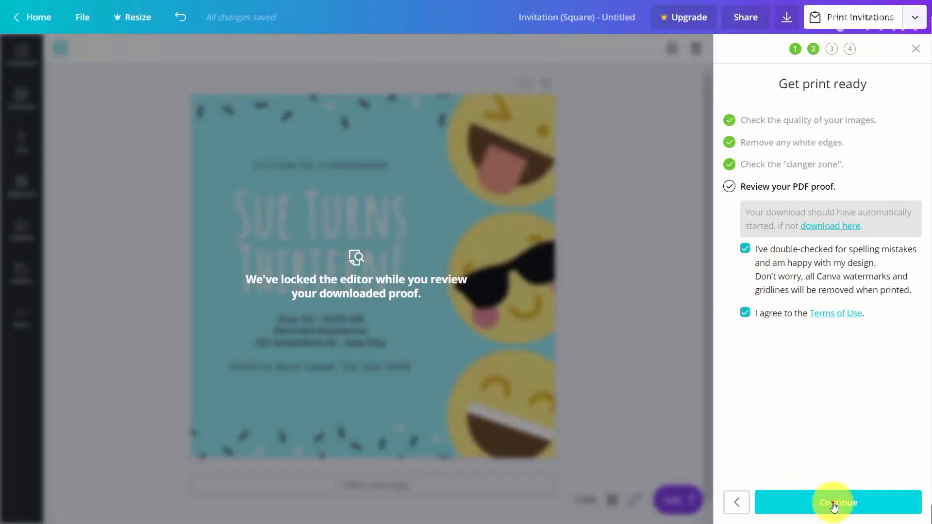
click(834, 505)
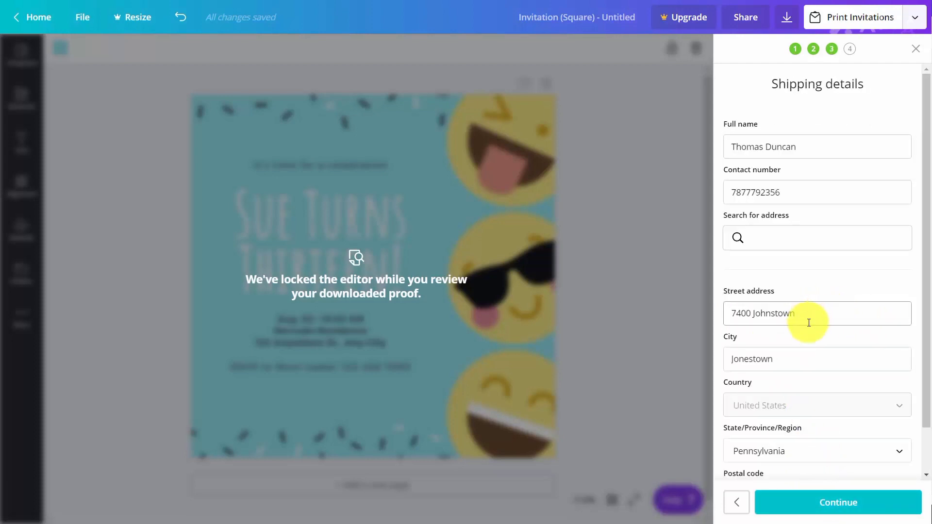
click(825, 501)
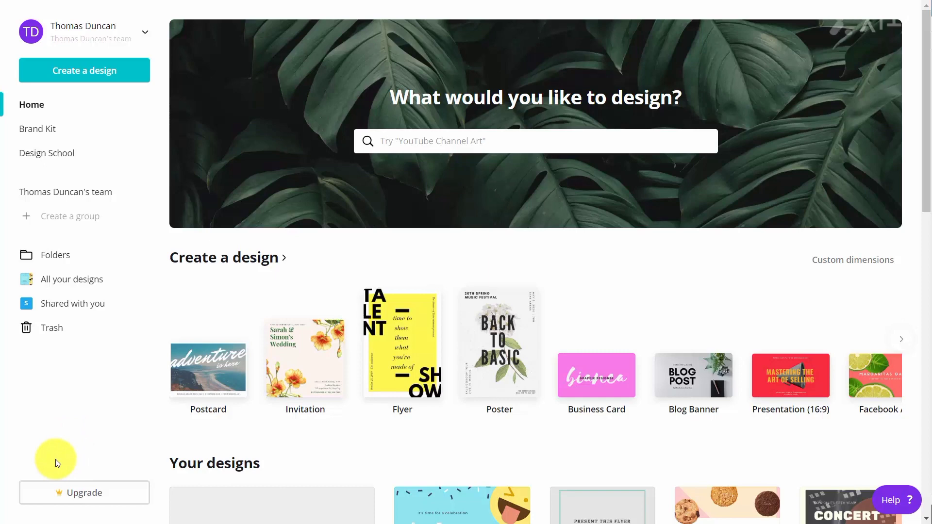
Upgrade the account by starting the Canva for Work 30-day free trial
click(78, 494)
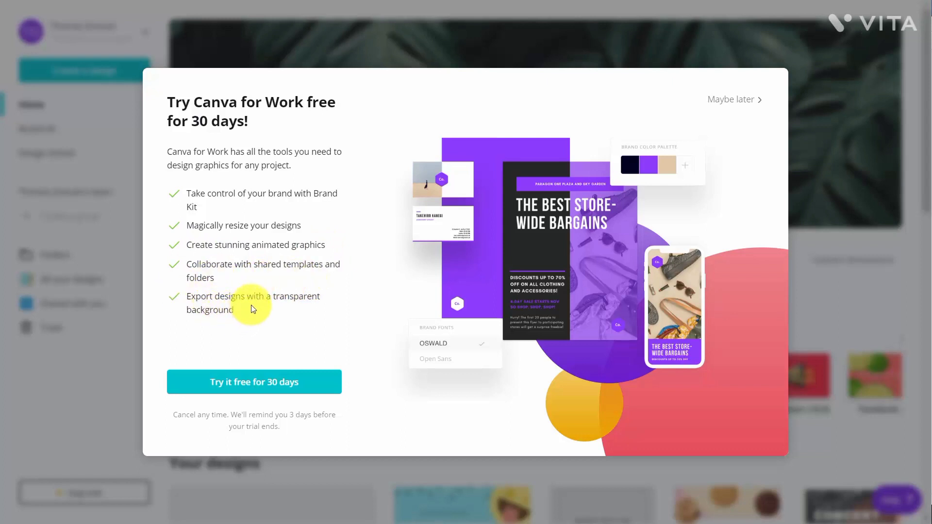
click(248, 383)
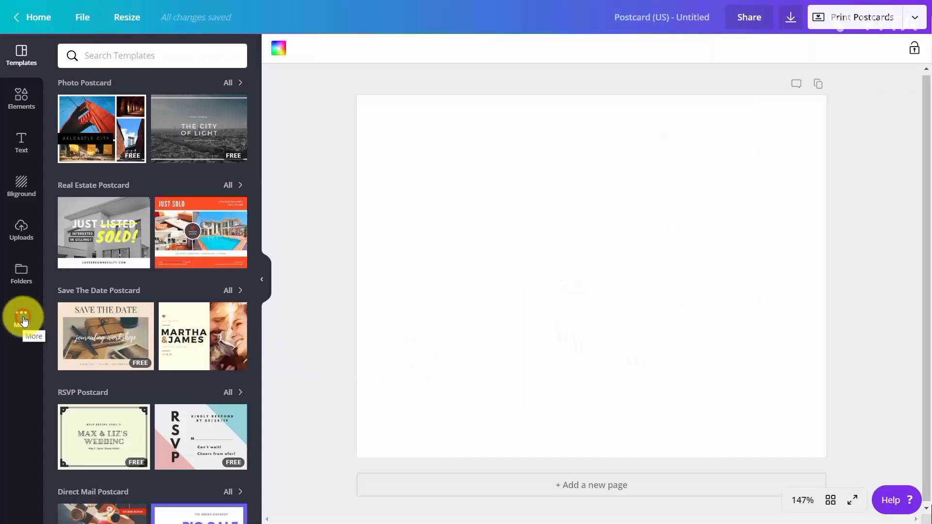
Browse the apps available in the editor's More panel
click(23, 321)
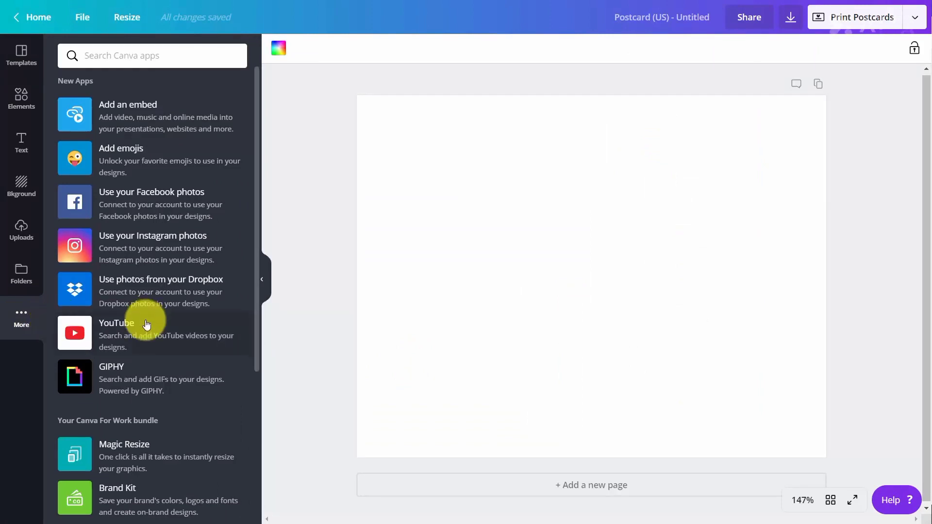
scroll(146, 323, down, 5)
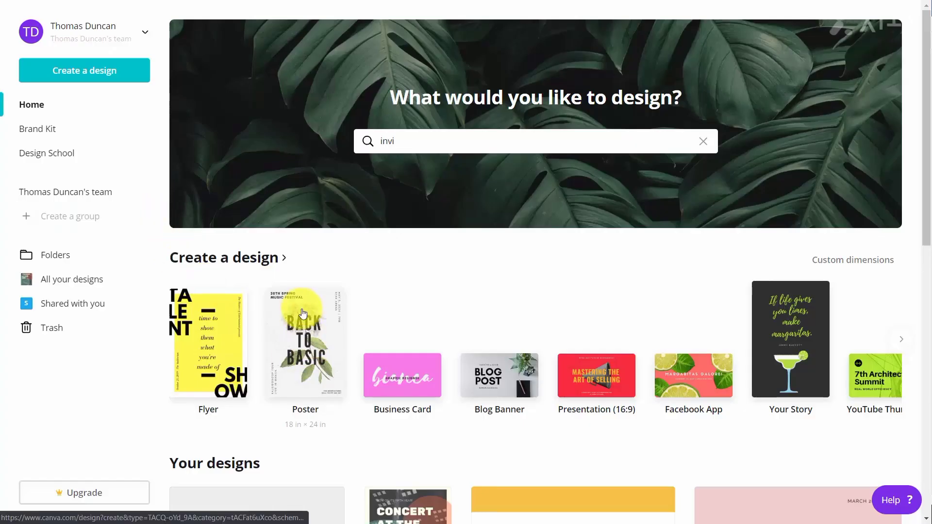
Create a new Poster design from the Will Draw For Food event template
click(306, 323)
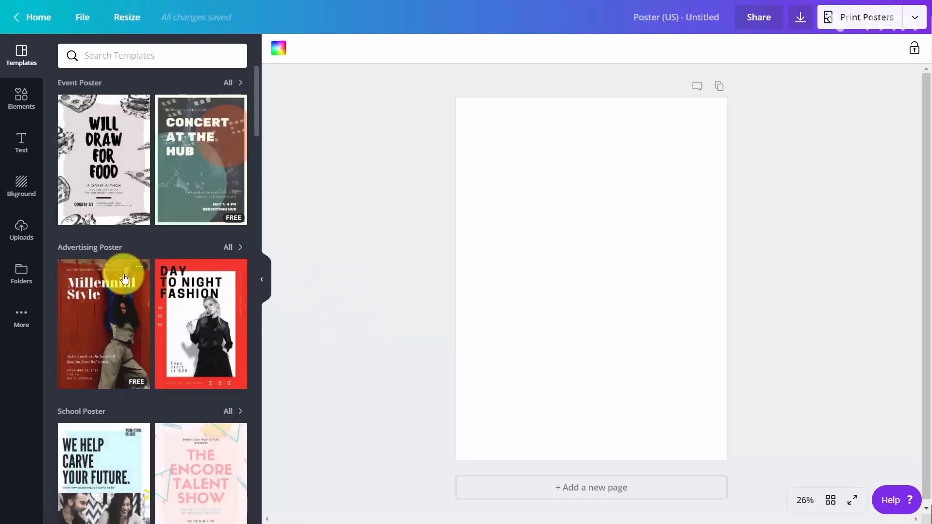
click(127, 184)
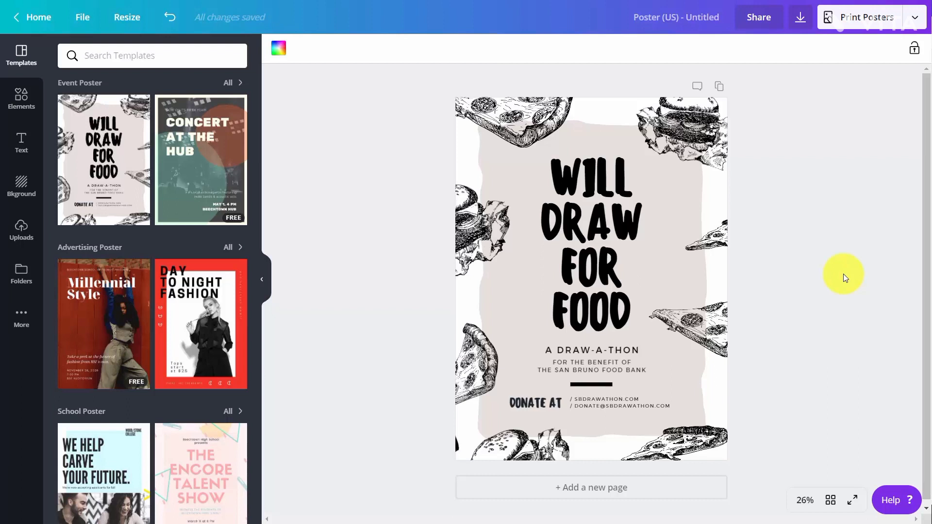
Copy and resize the poster to the Presentation (16:9) format
click(133, 23)
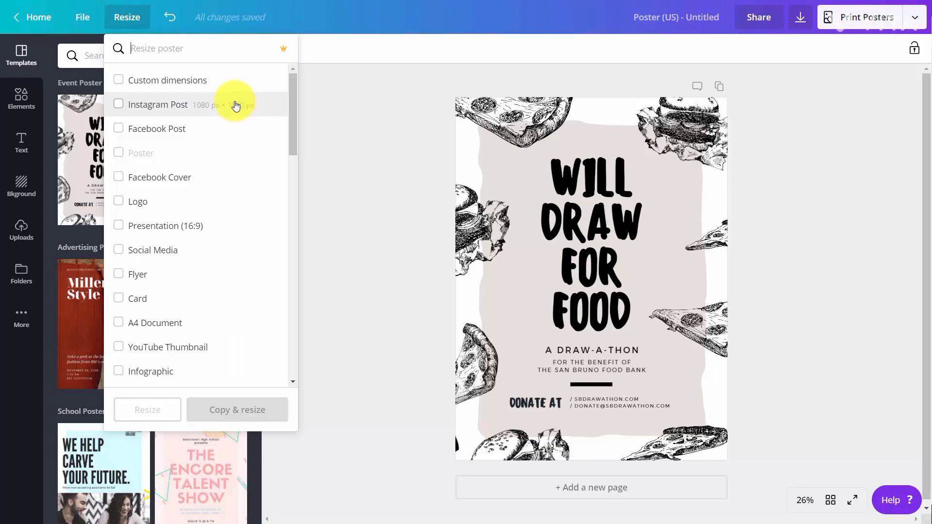
click(117, 226)
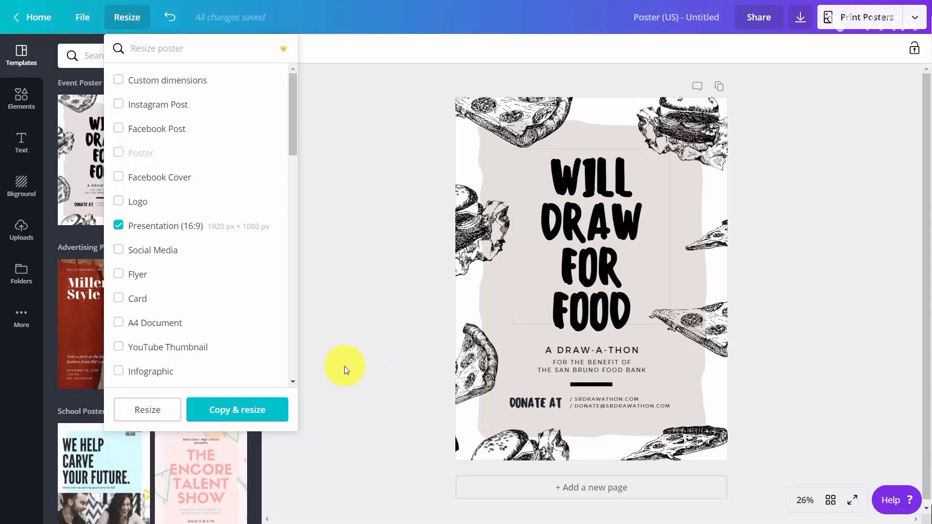
click(239, 411)
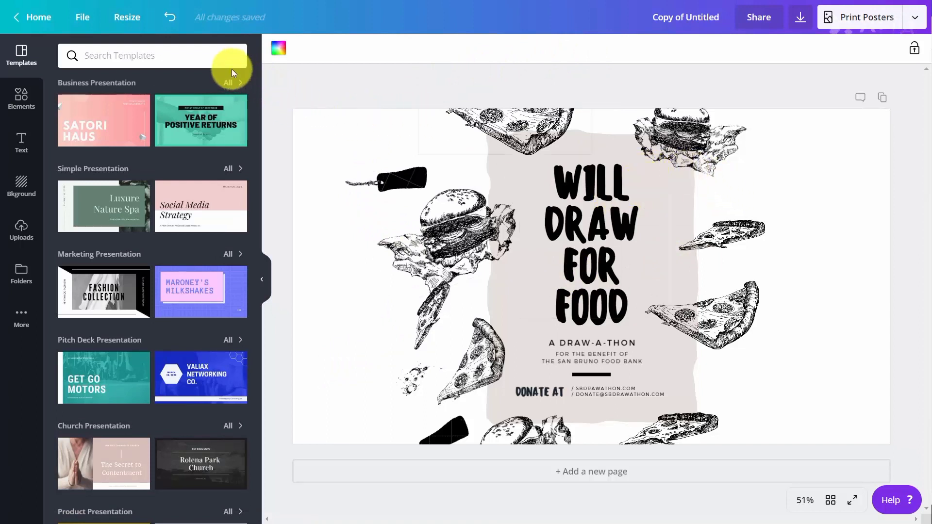
Copy and resize the presentation to the Business Card format, 3.5 in × 2 in
click(131, 22)
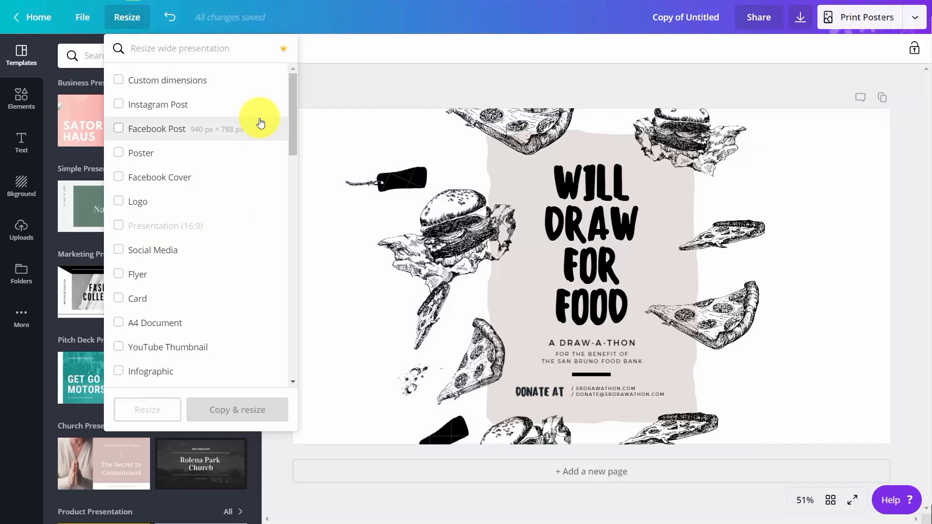
scroll(260, 122, down, 1)
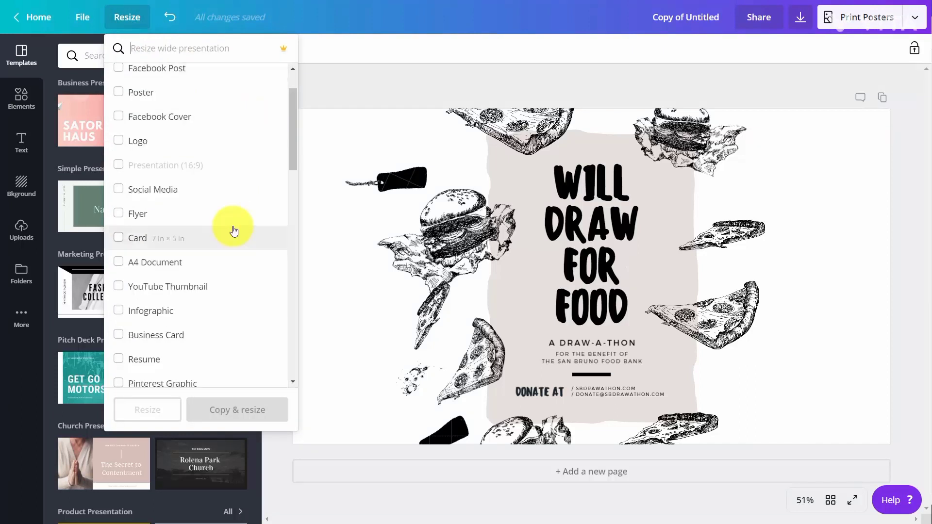
click(119, 335)
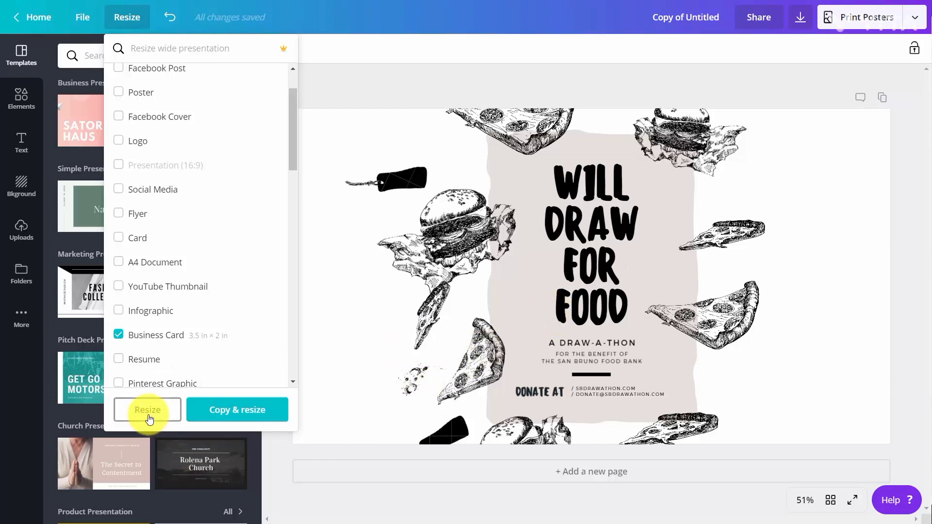
click(227, 417)
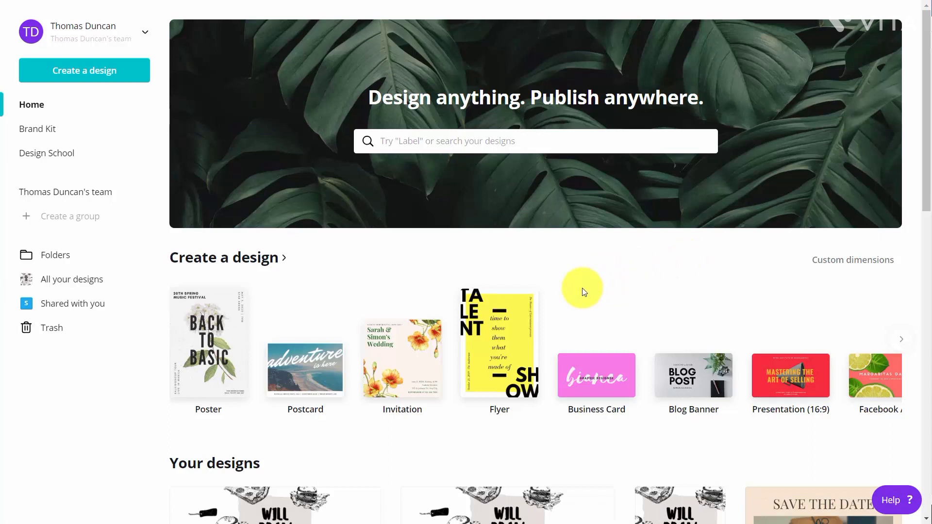
Open the Brand Kit and add a pink swatch to the brand colors palette
click(48, 135)
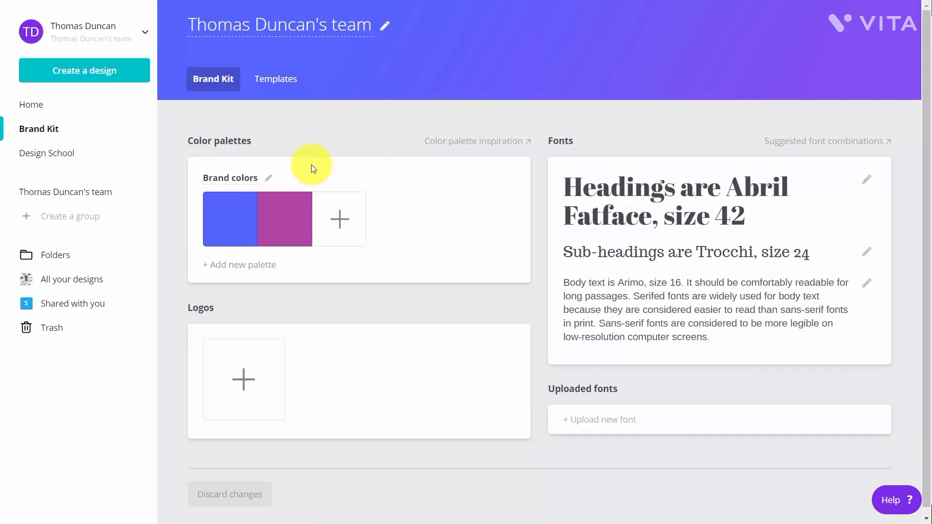
click(343, 222)
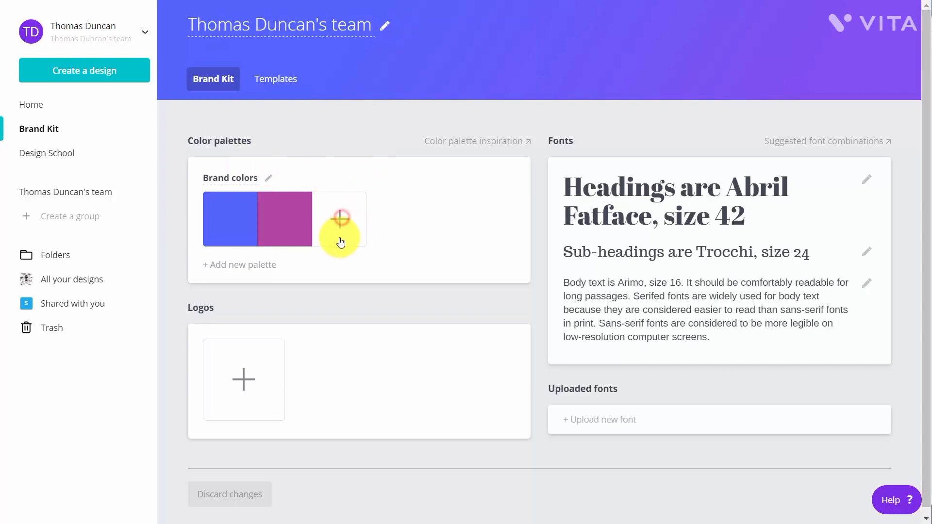
click(329, 287)
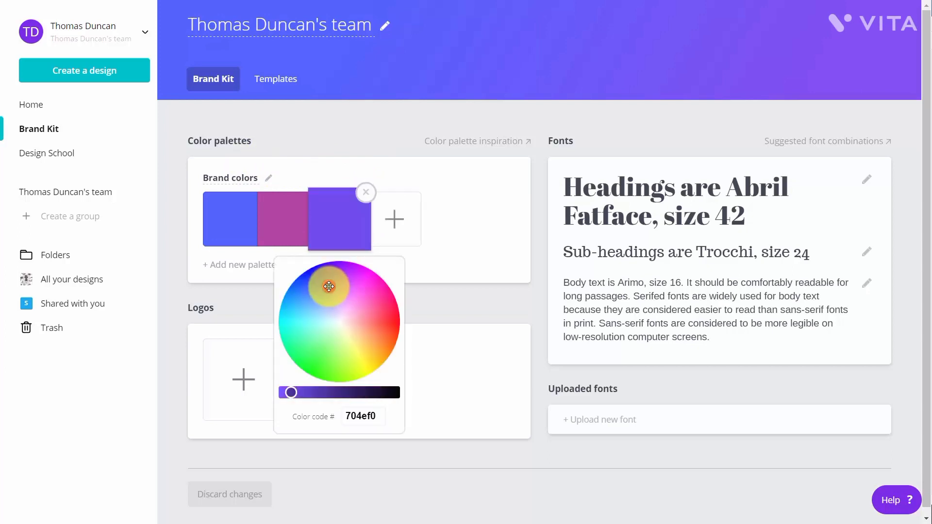
click(359, 298)
click(430, 346)
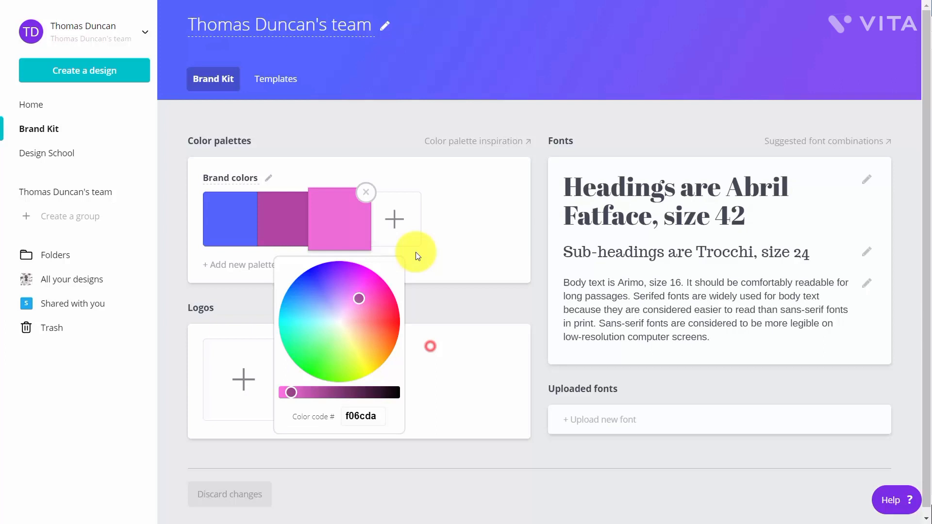
Add a green brand color with color code 6acc58 to the palette
click(401, 217)
click(380, 354)
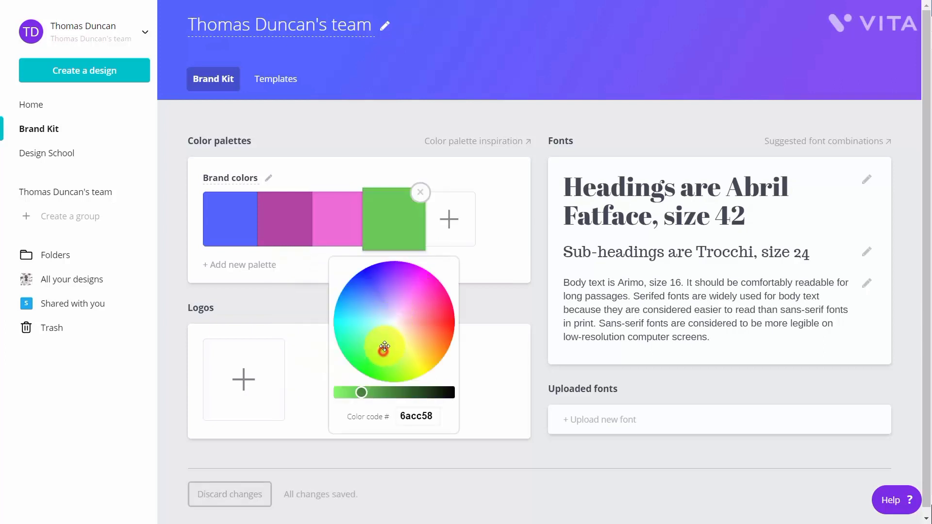
click(514, 240)
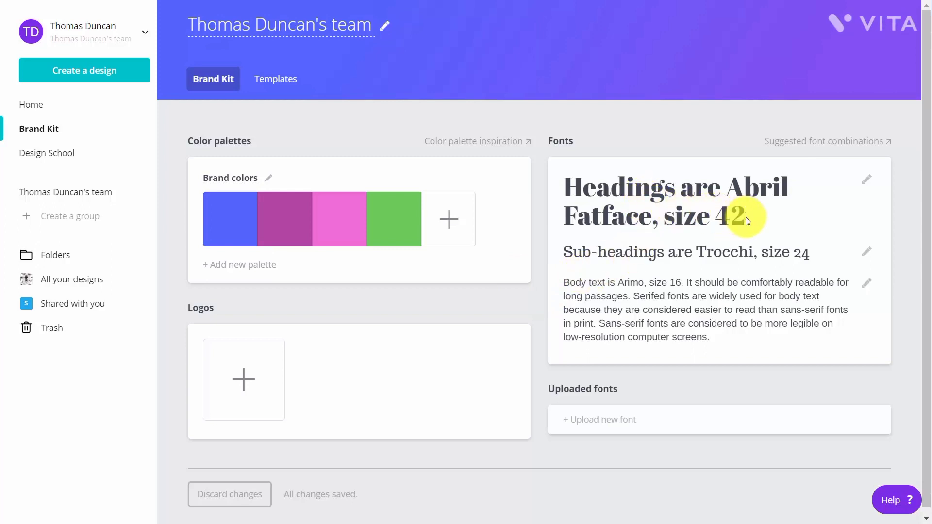
Change the brand kit's heading font from Abril Fatface to Aleo
click(865, 185)
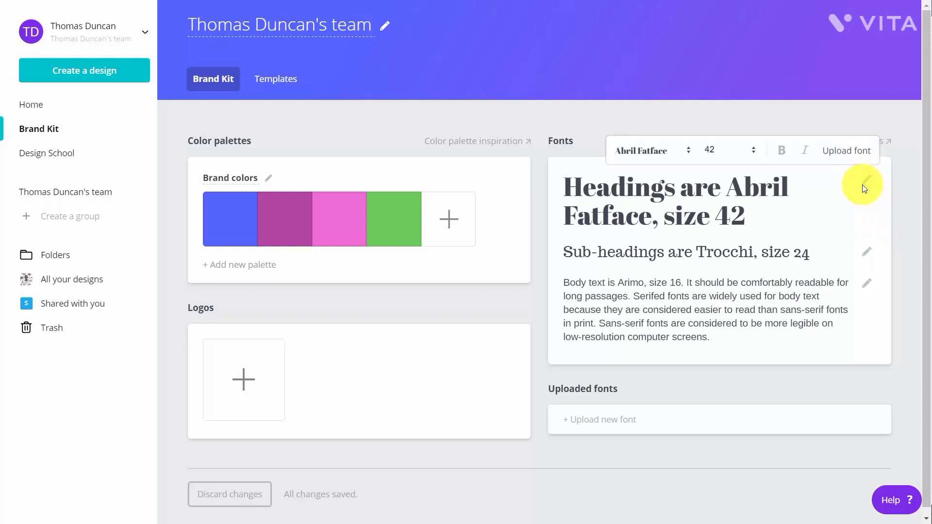
click(691, 152)
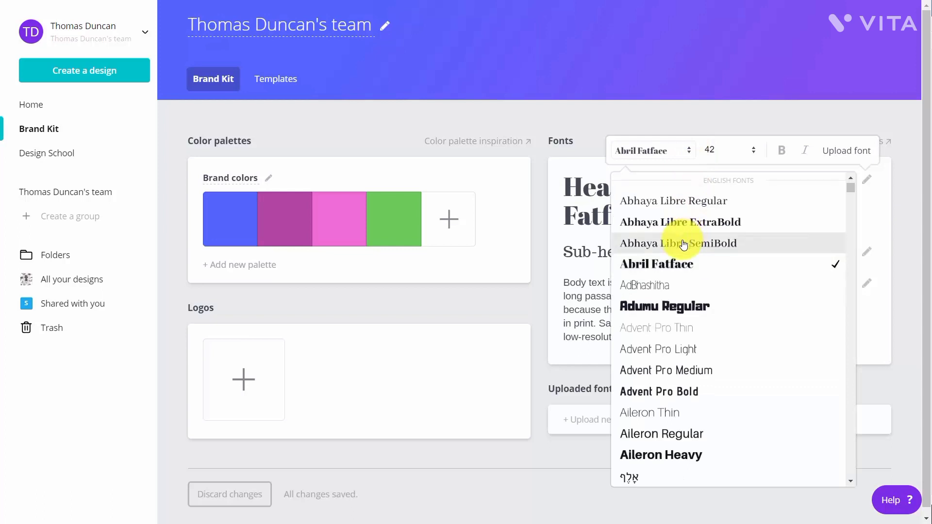
scroll(684, 243, down, 3)
scroll(684, 243, down, 1)
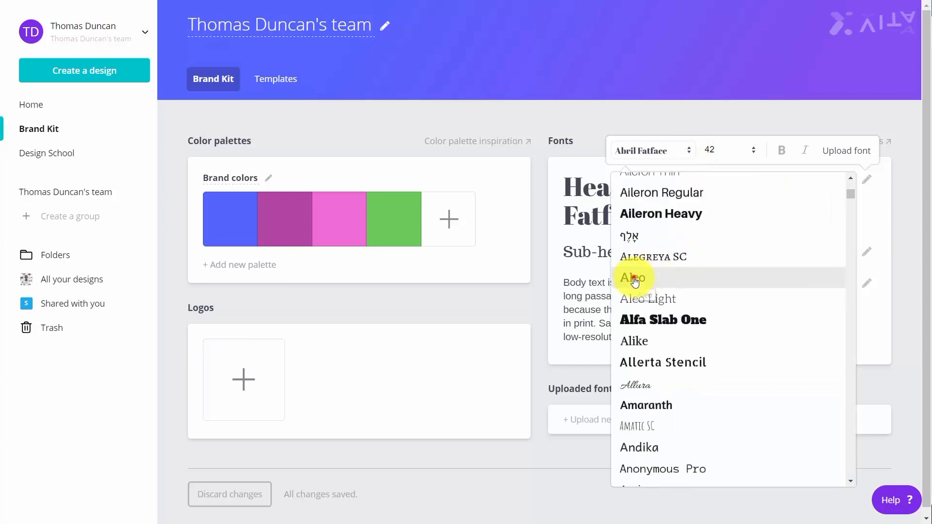
click(634, 281)
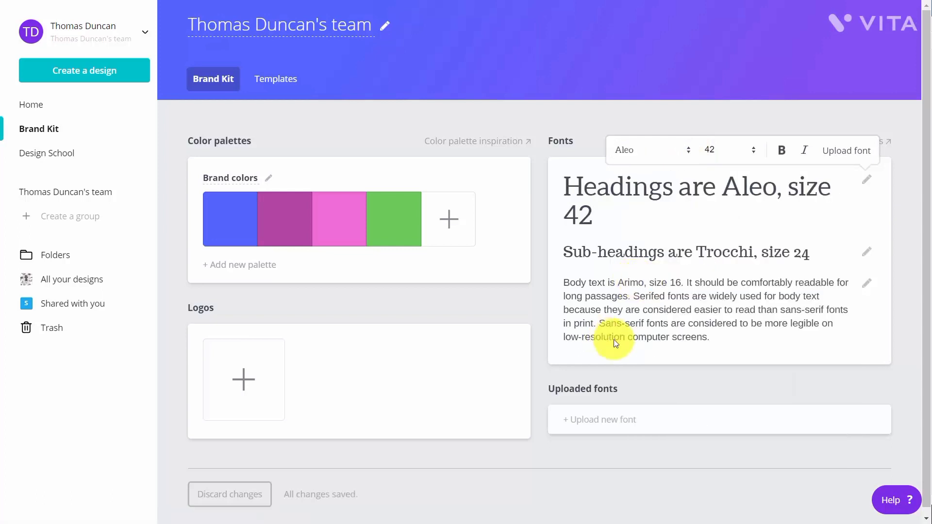
Upload the Bauhaus 93 font to the brand kit, confirming the right to use it
click(585, 420)
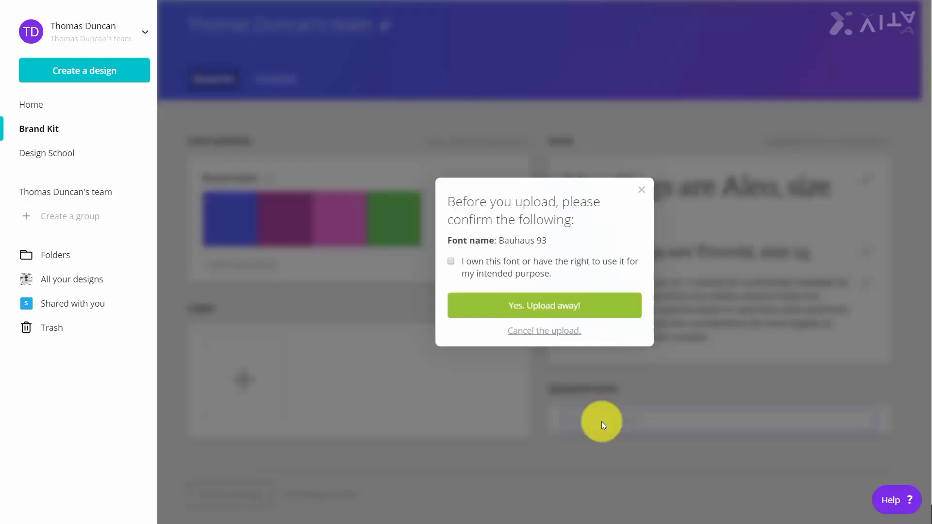
click(450, 262)
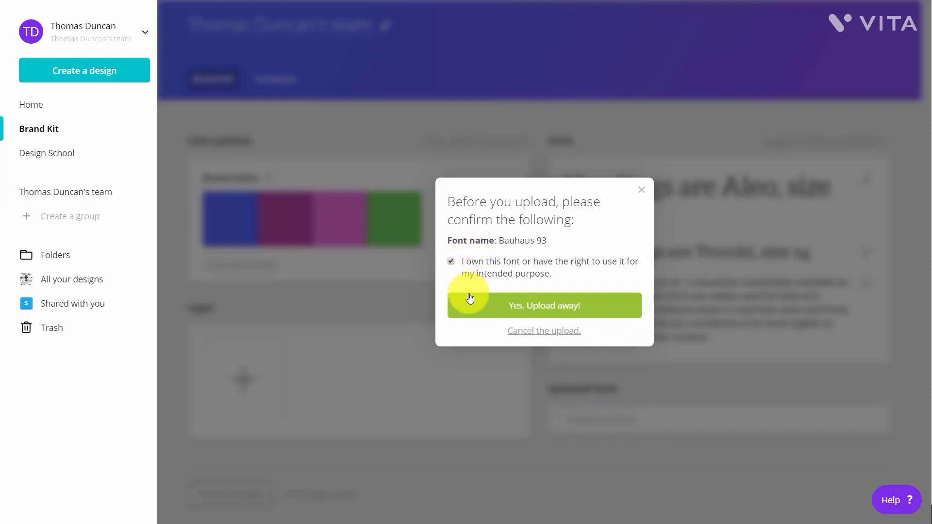
click(532, 308)
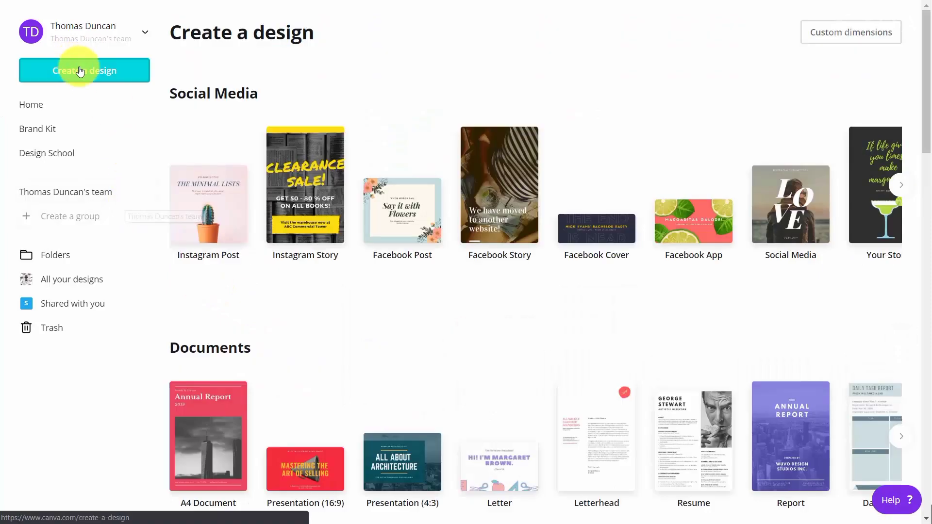
click(79, 67)
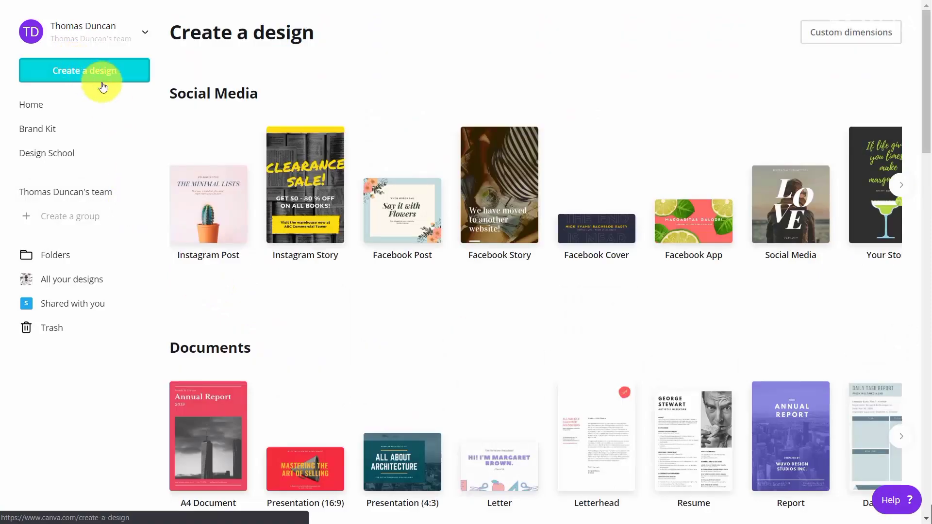
click(214, 194)
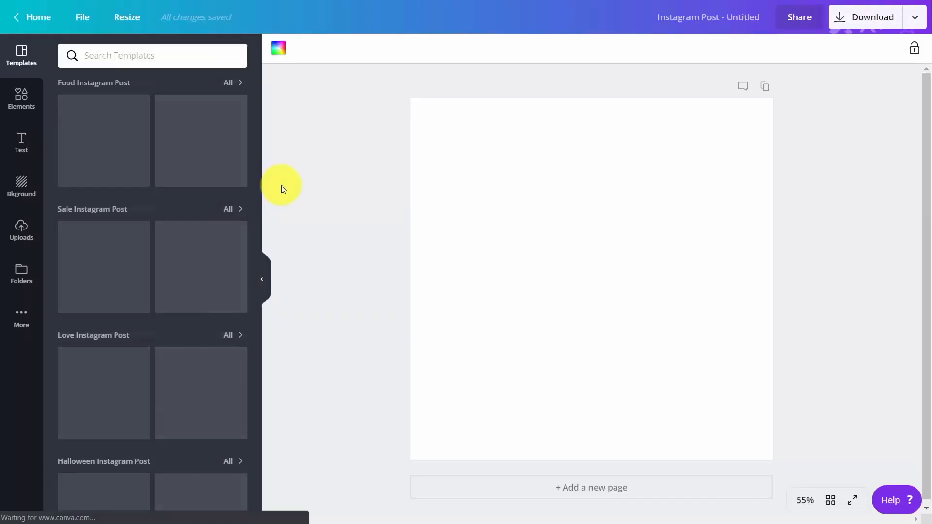
click(279, 51)
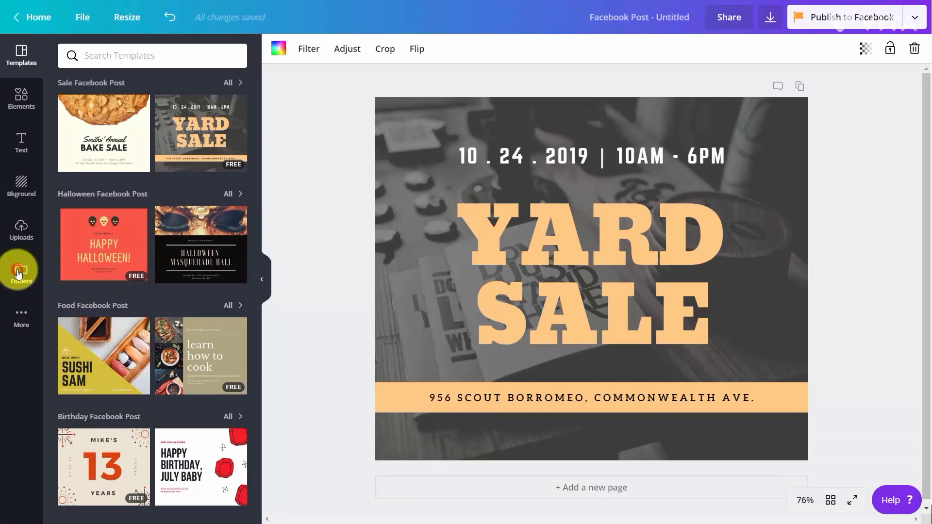
Open the Logos photo folder and insert the QR code image into the Yard Sale Facebook post
click(19, 274)
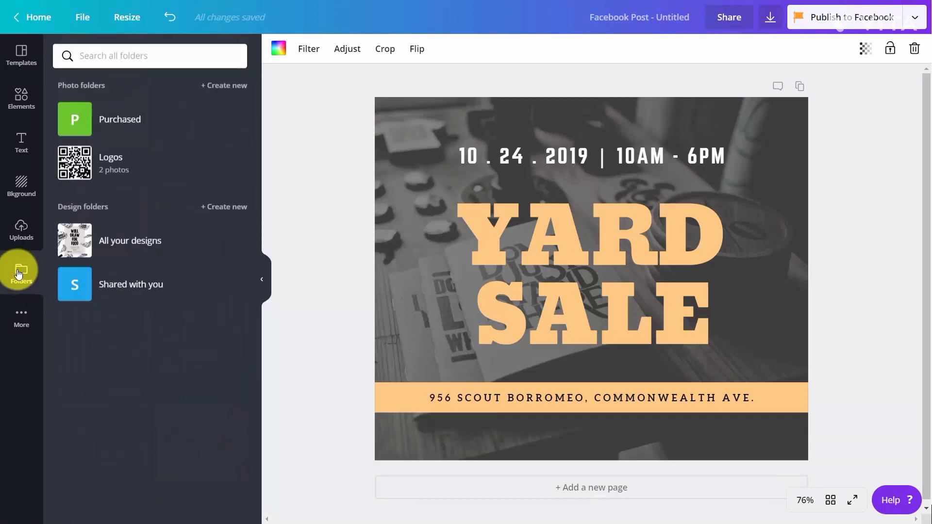
click(81, 168)
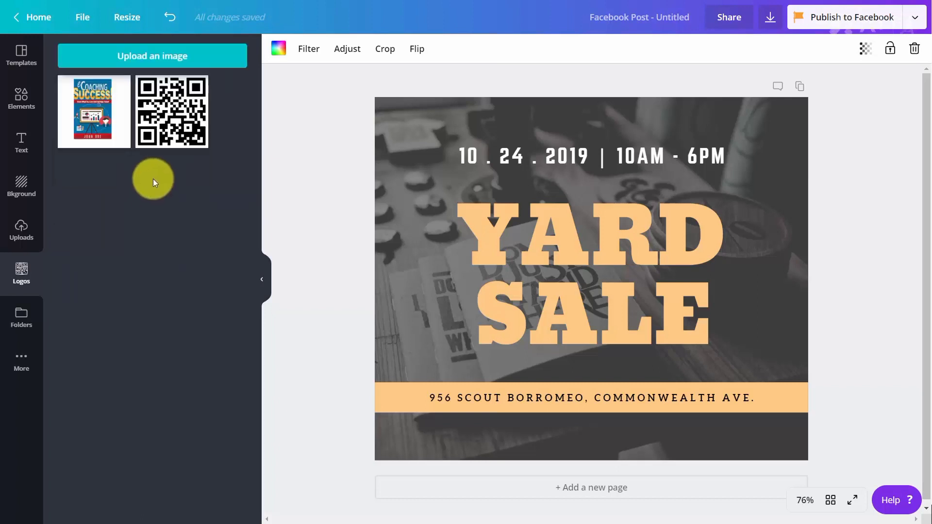
click(174, 118)
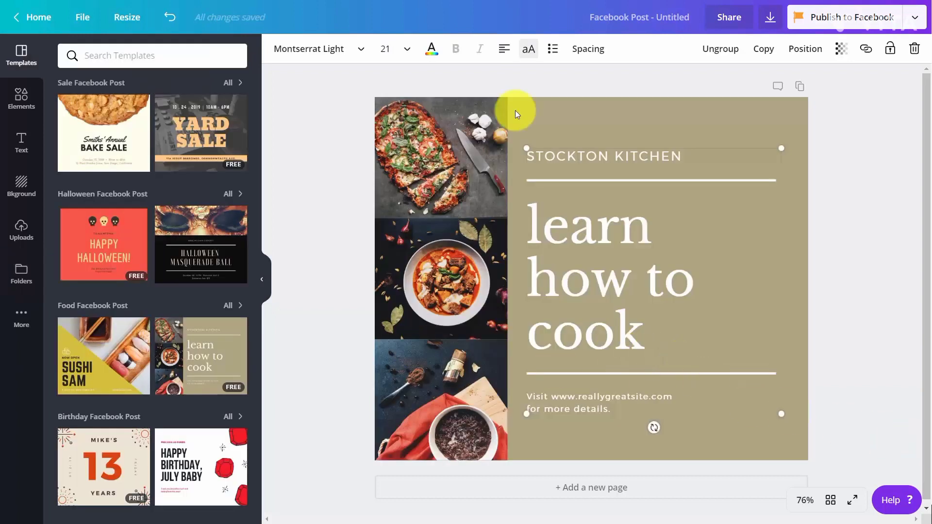
Open the font list for the STOCKTON KITCHEN text to view the brand and uploaded fonts
click(359, 49)
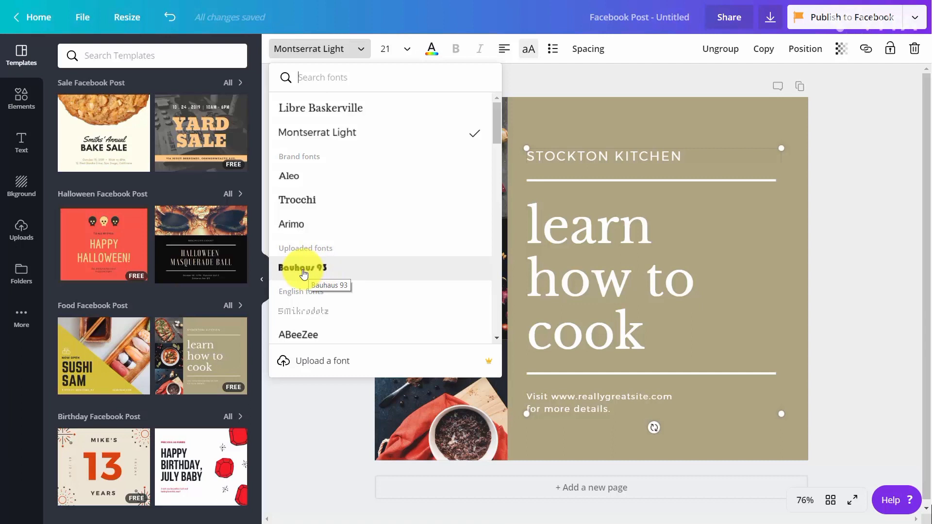
click(322, 164)
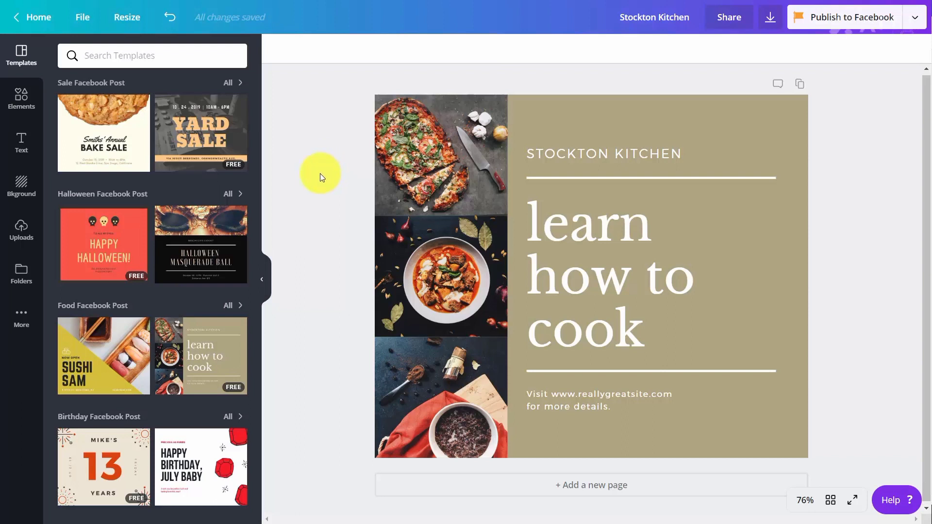
Open the download options and pick the Animation (MP4/GIF) file type
click(768, 21)
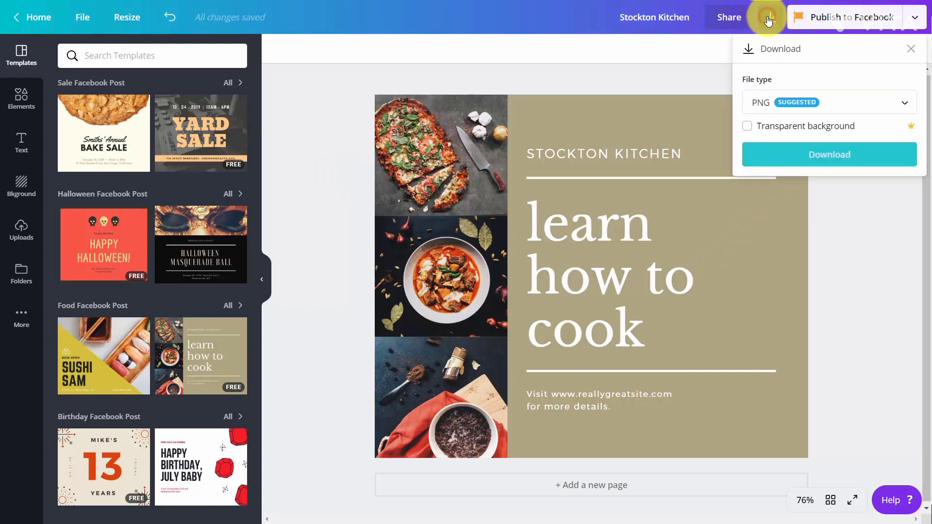
click(866, 113)
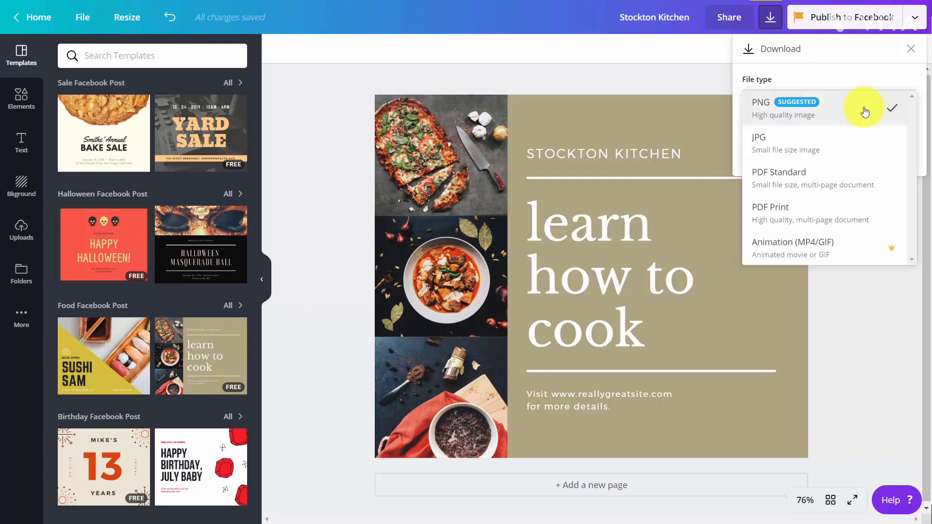
click(807, 252)
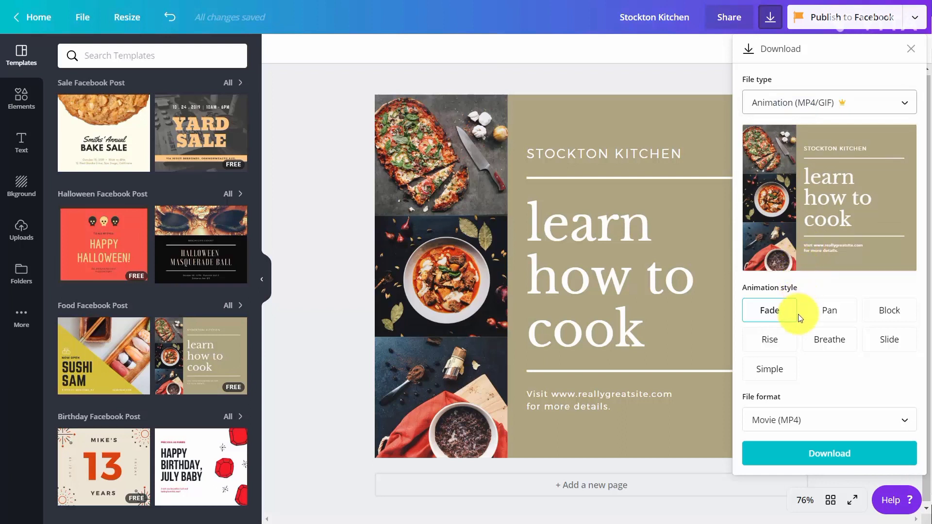
Preview the animation styles, choose Breathe, and set the file format to Animated GIF
click(835, 318)
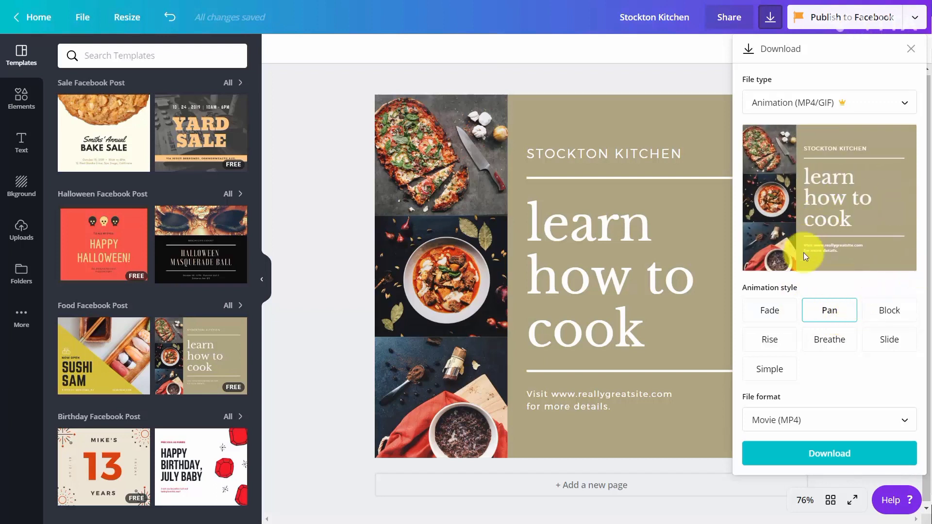
click(883, 316)
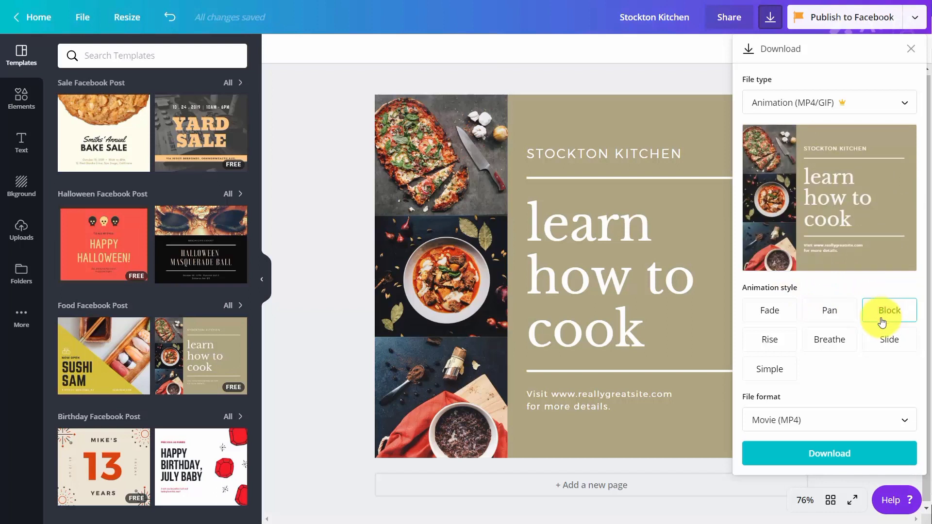
click(784, 346)
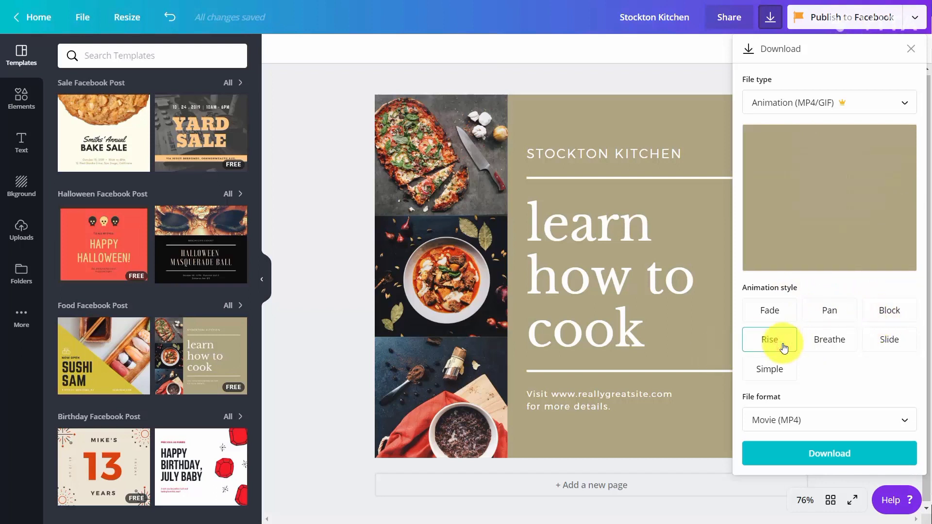
click(807, 346)
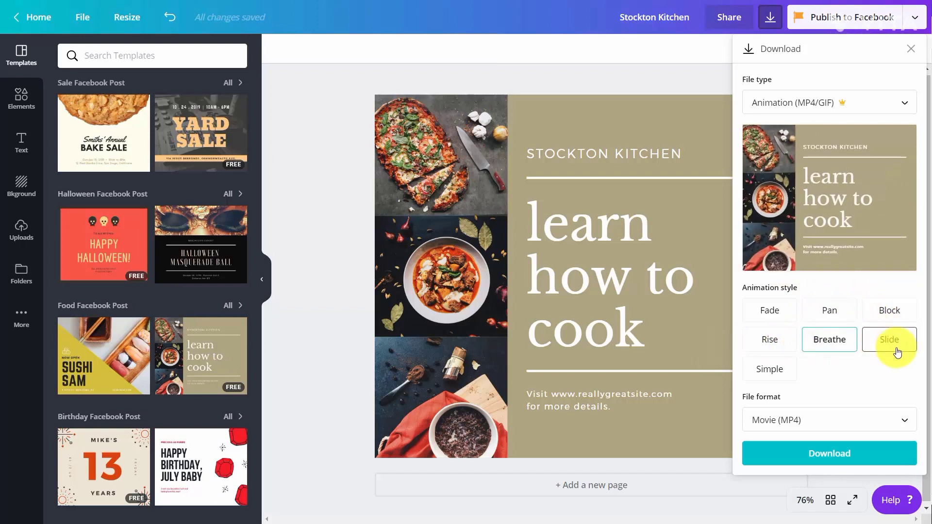
click(896, 349)
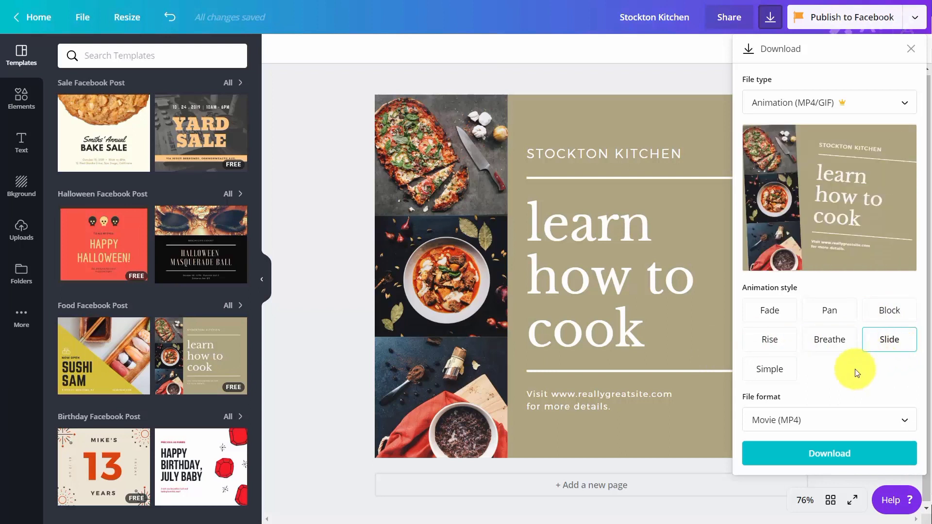
click(772, 374)
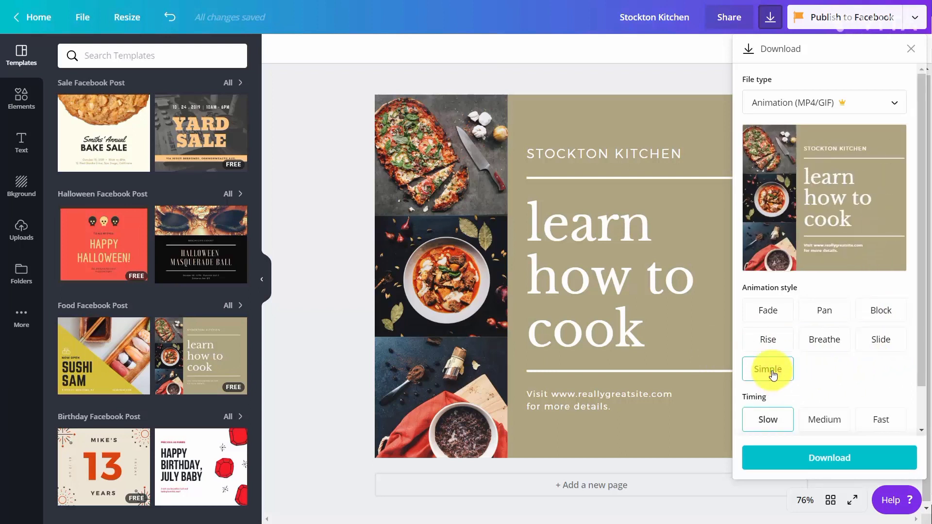
click(824, 342)
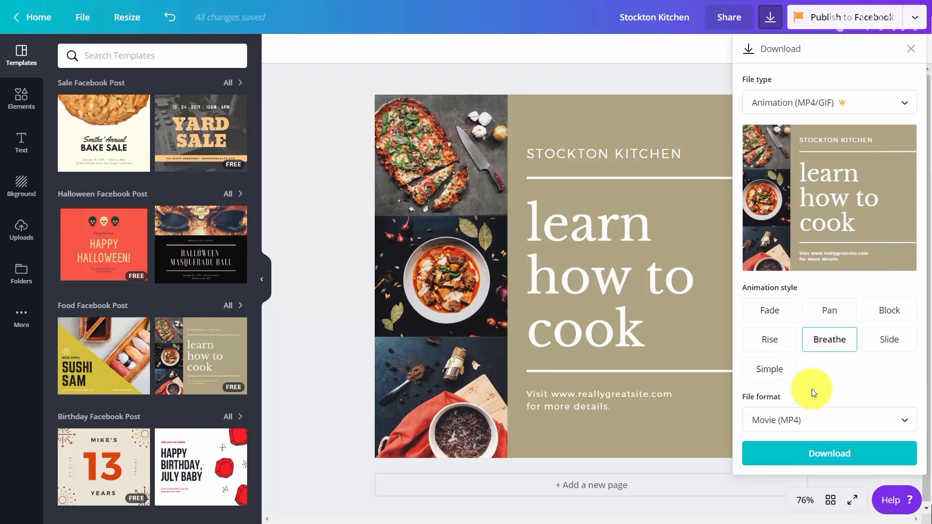
click(847, 422)
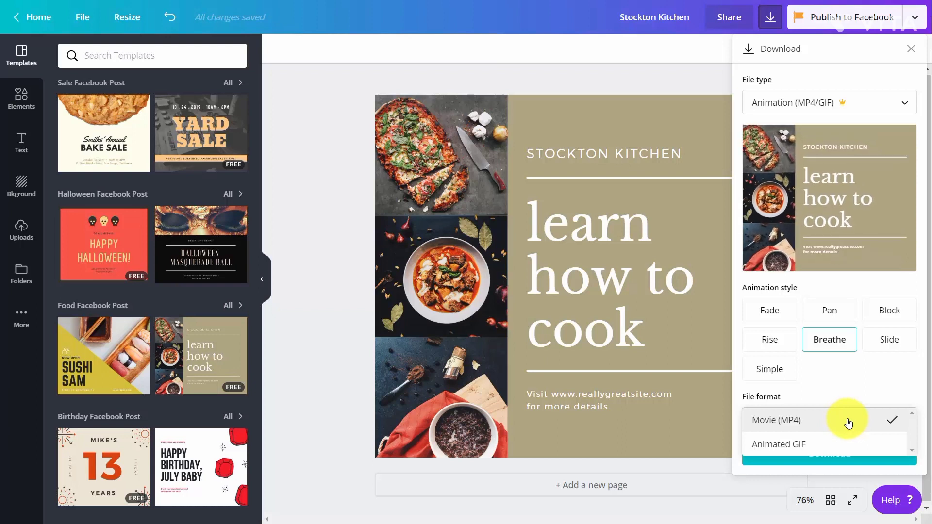
click(800, 439)
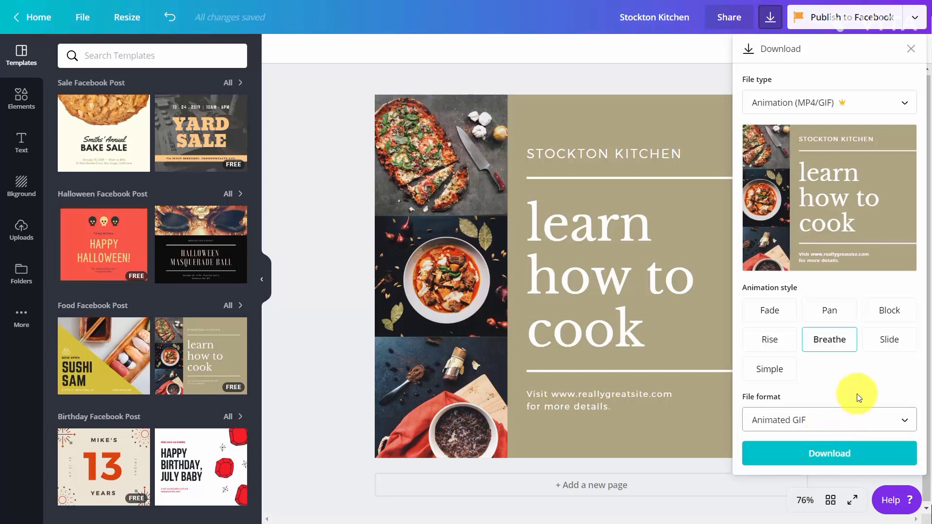
Download the animation, save it as animation.gif, and open the downloaded file
click(832, 455)
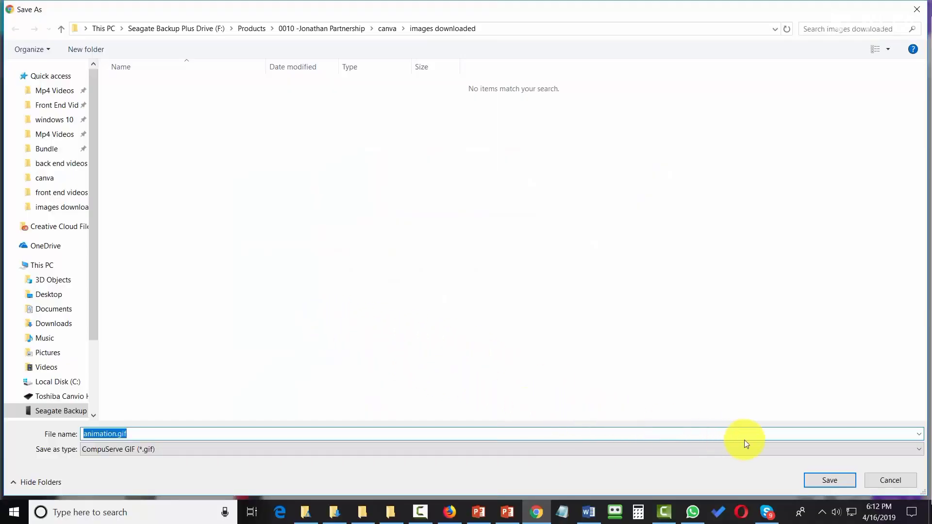
click(835, 483)
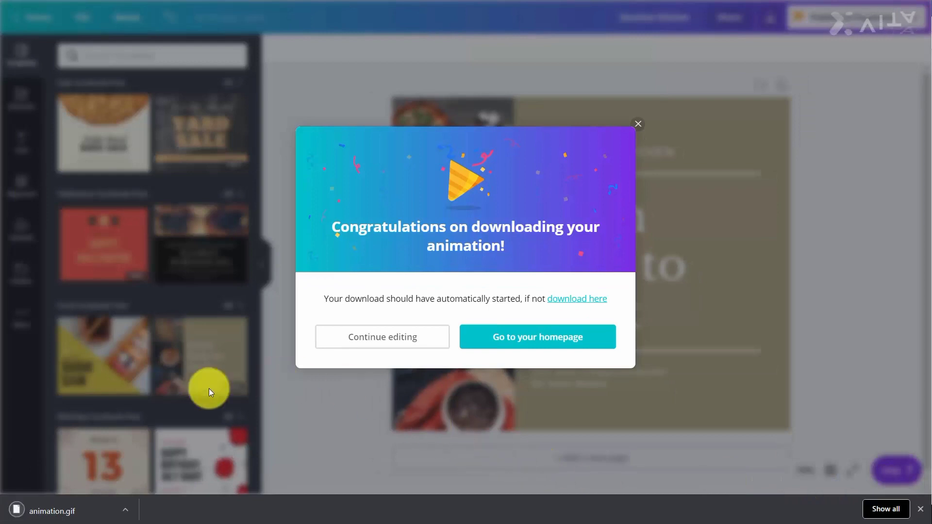
click(59, 512)
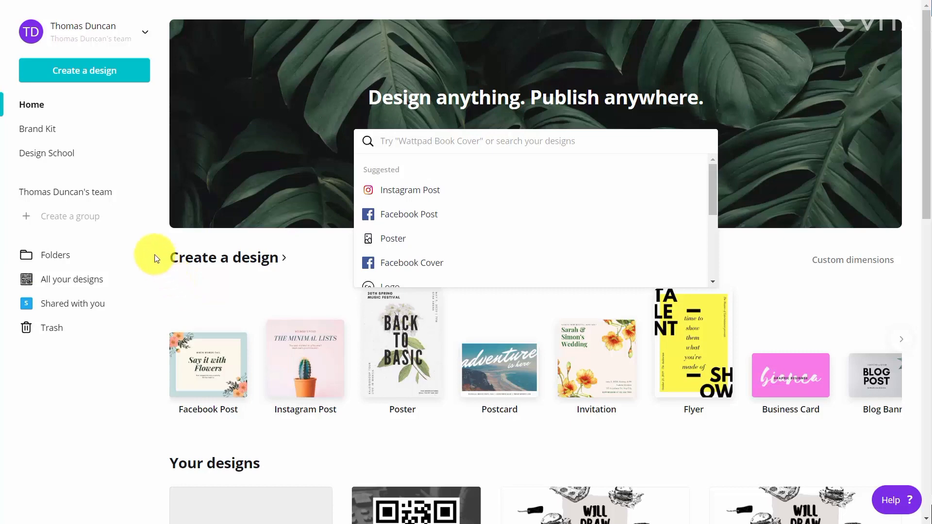
Create a new blank Facebook Post design
click(79, 73)
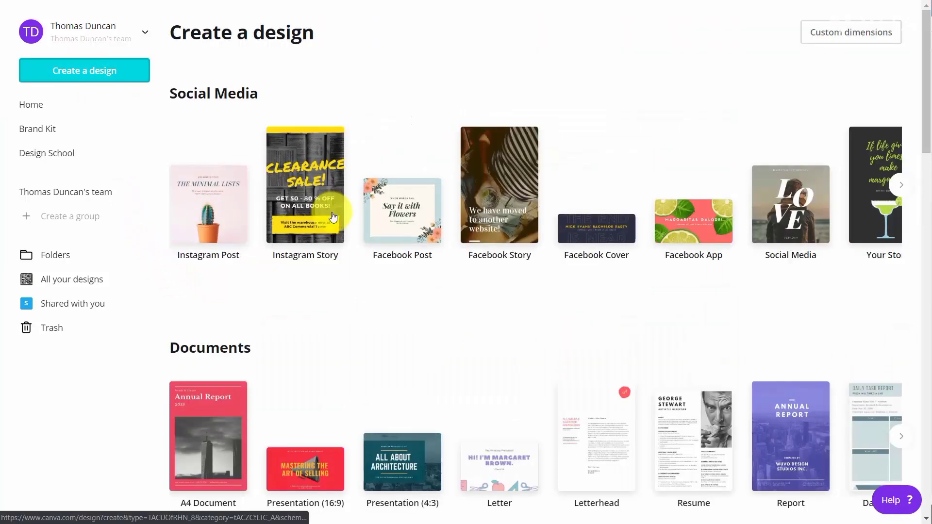
click(384, 219)
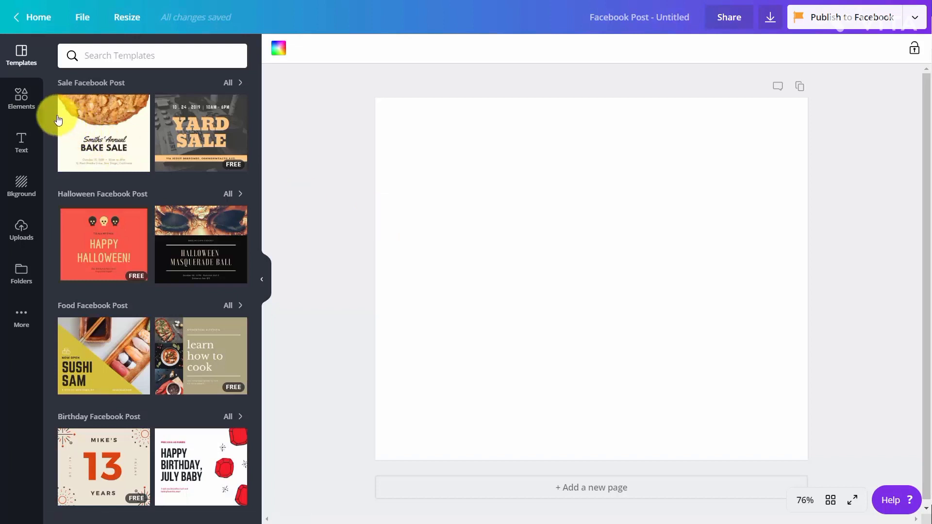
Open the Photos collection among the design elements to browse stock photos
click(15, 101)
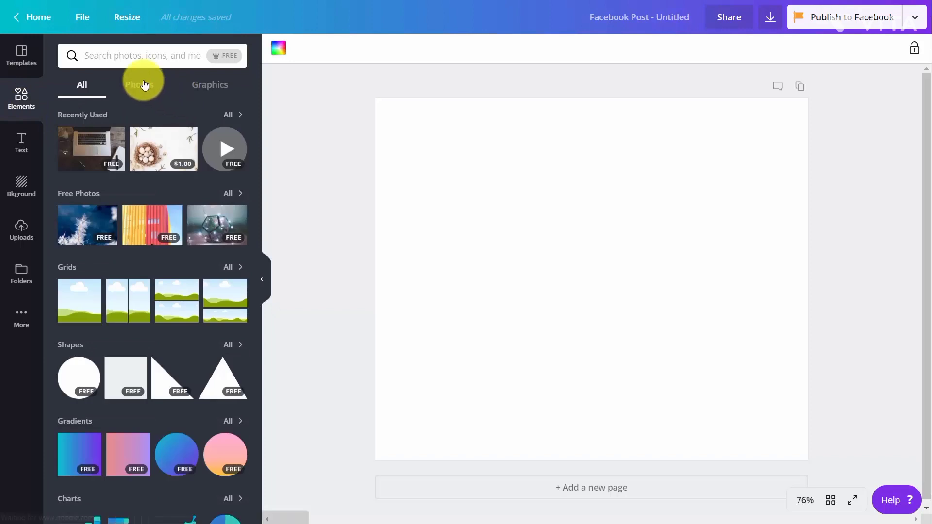
click(141, 89)
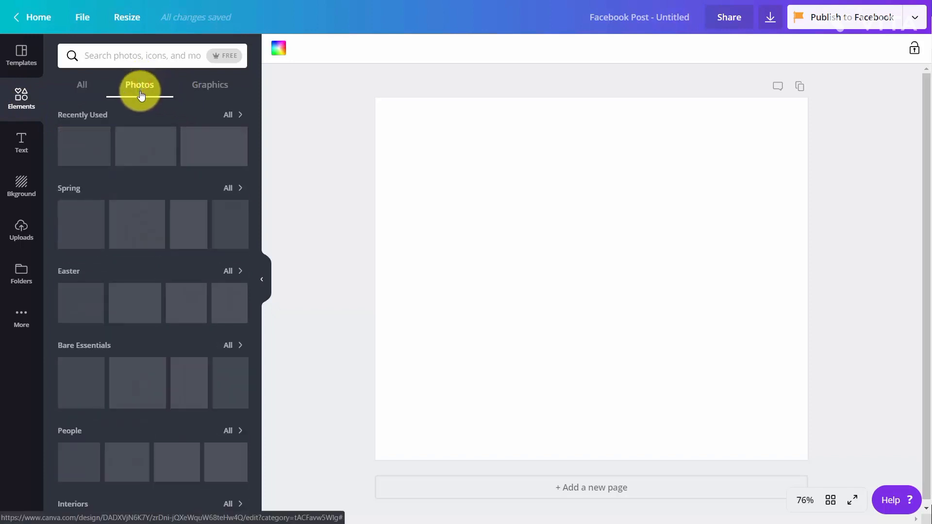
click(217, 57)
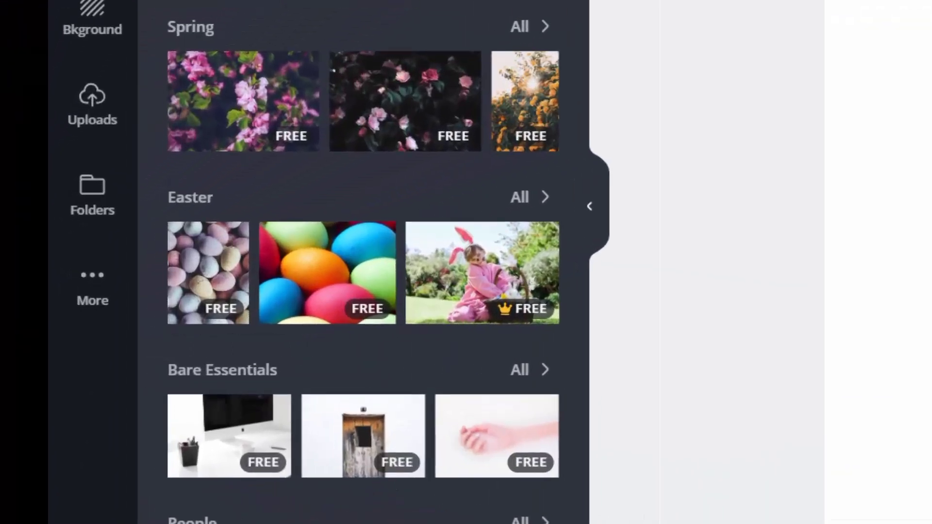
Search the photos for laptop and add the black laptop photo to the Facebook post
mouse_move(506, 313)
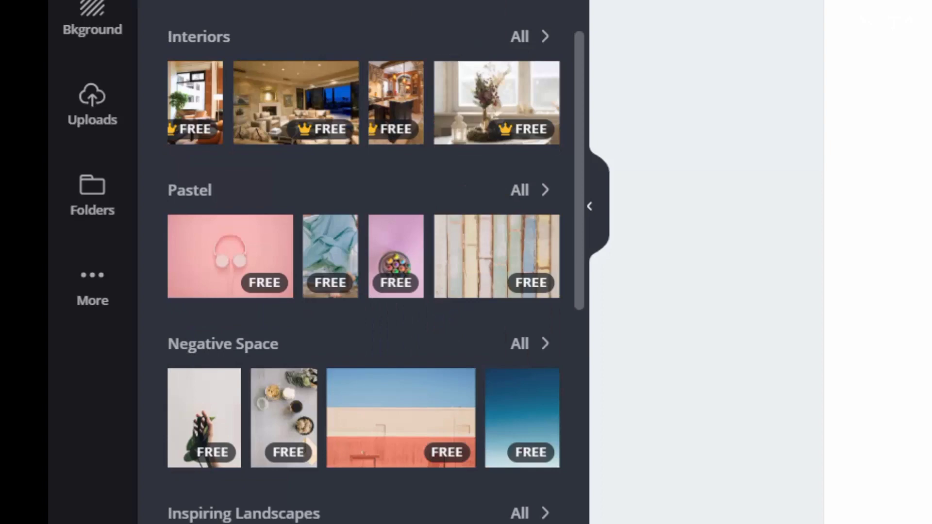
mouse_move(519, 73)
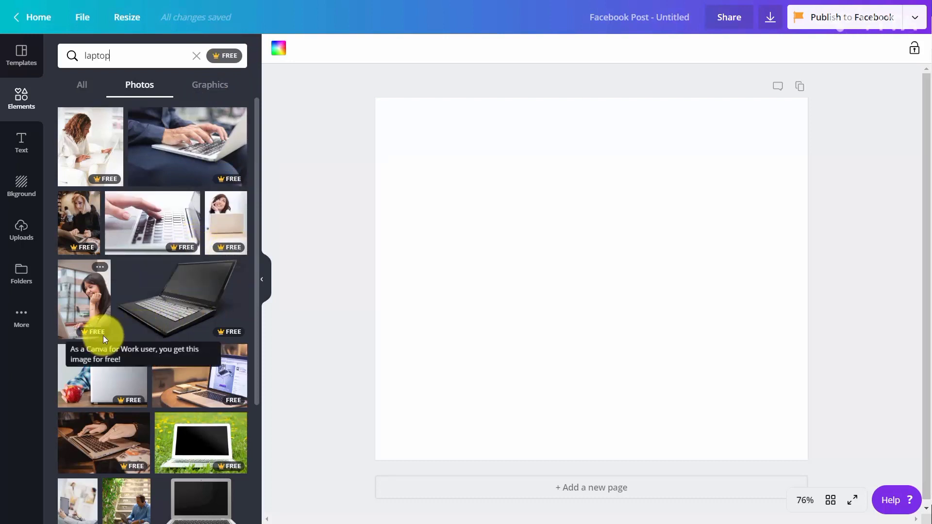
click(221, 343)
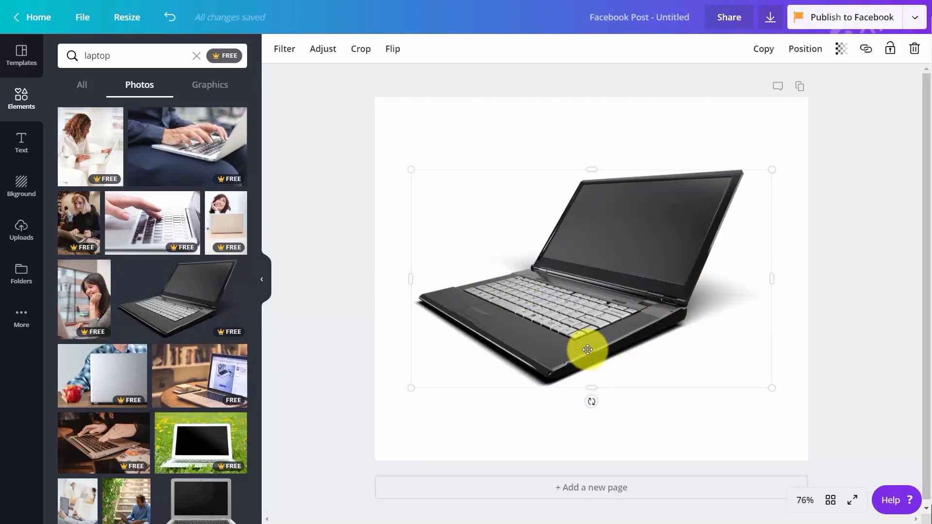
Apply the Festive filter to the laptop photo and set its tint adjustment to 45
click(286, 50)
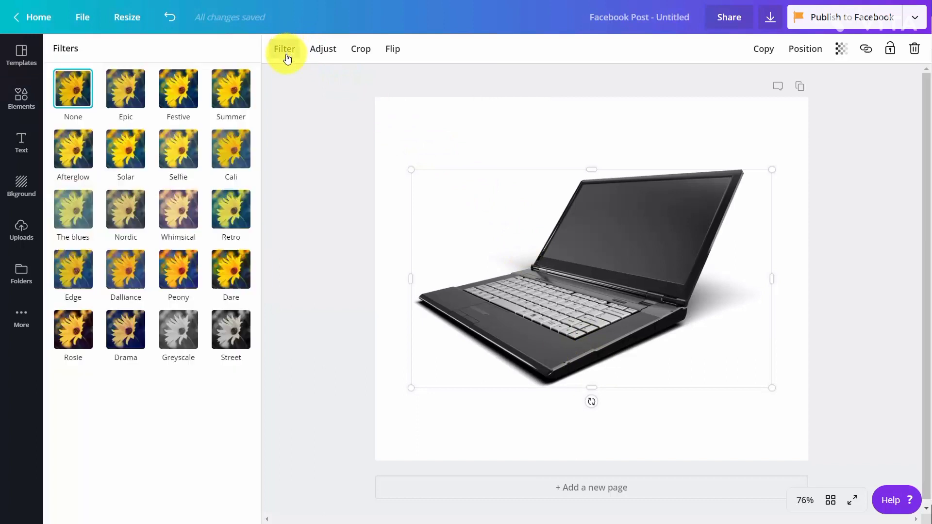
click(195, 95)
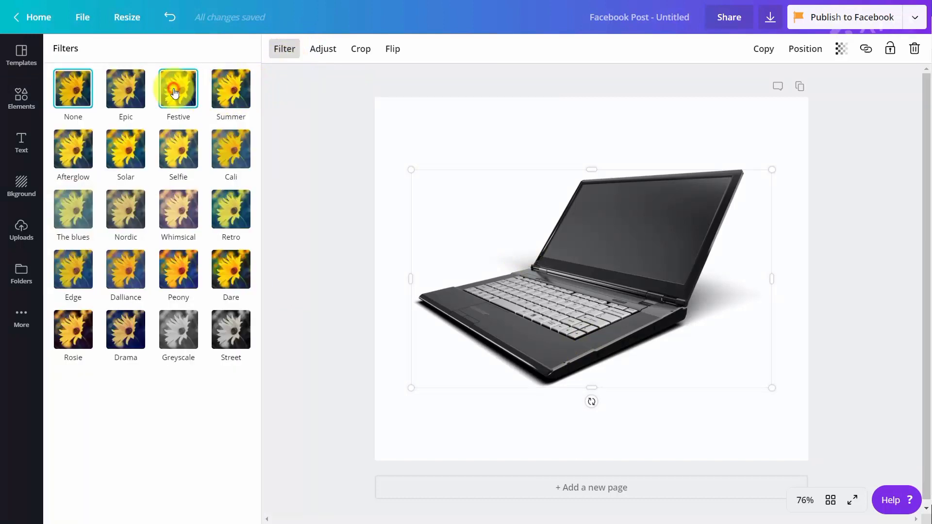
click(321, 49)
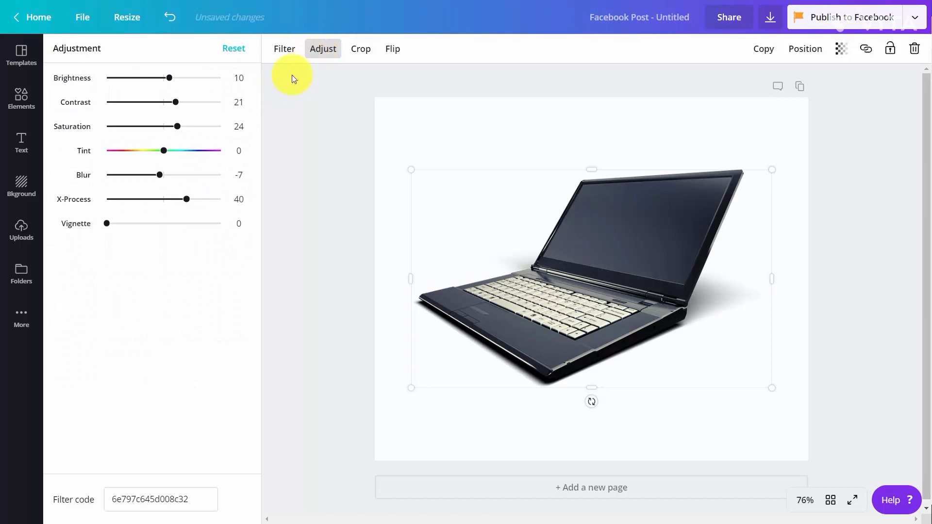
click(188, 152)
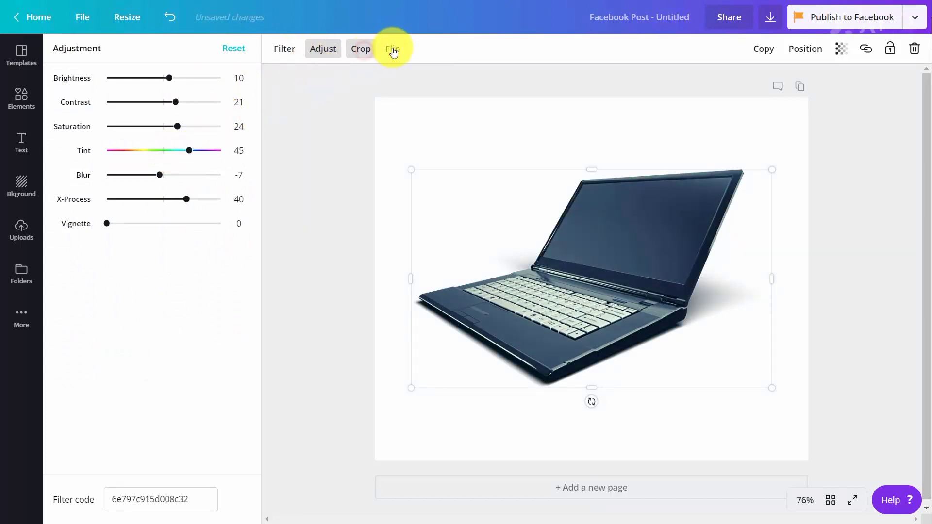
Flip the laptop photo horizontally
click(359, 50)
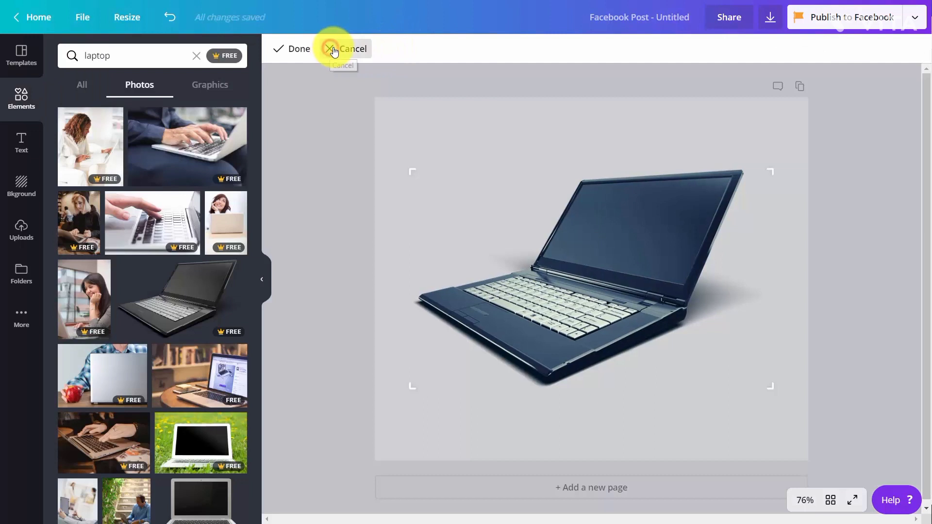
click(346, 49)
click(403, 49)
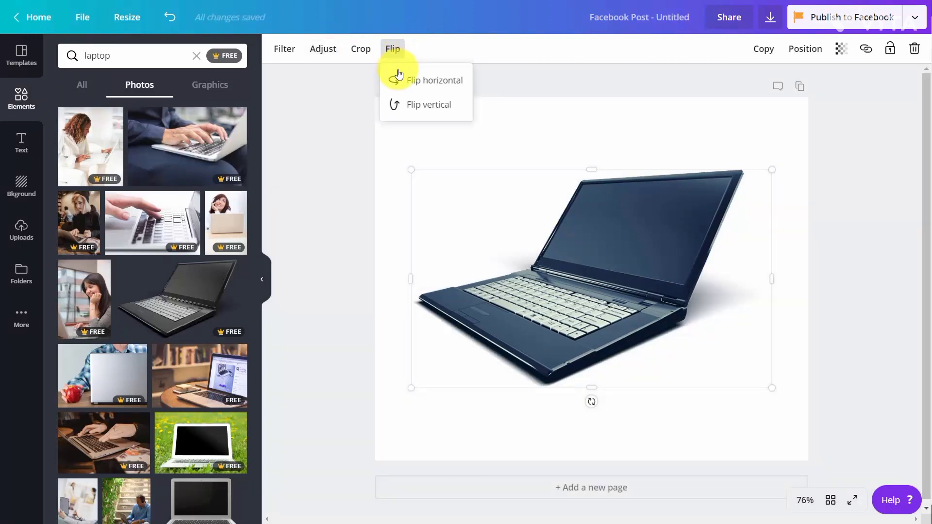
click(399, 79)
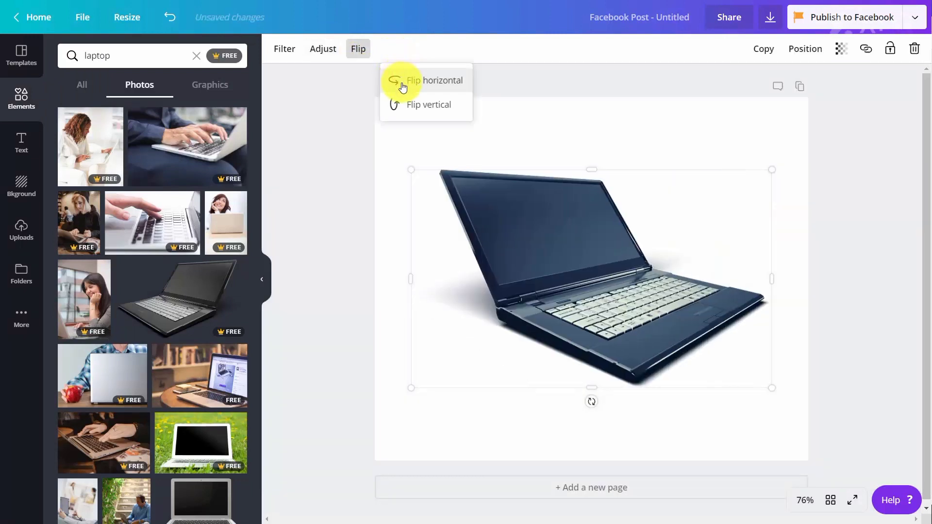
click(448, 85)
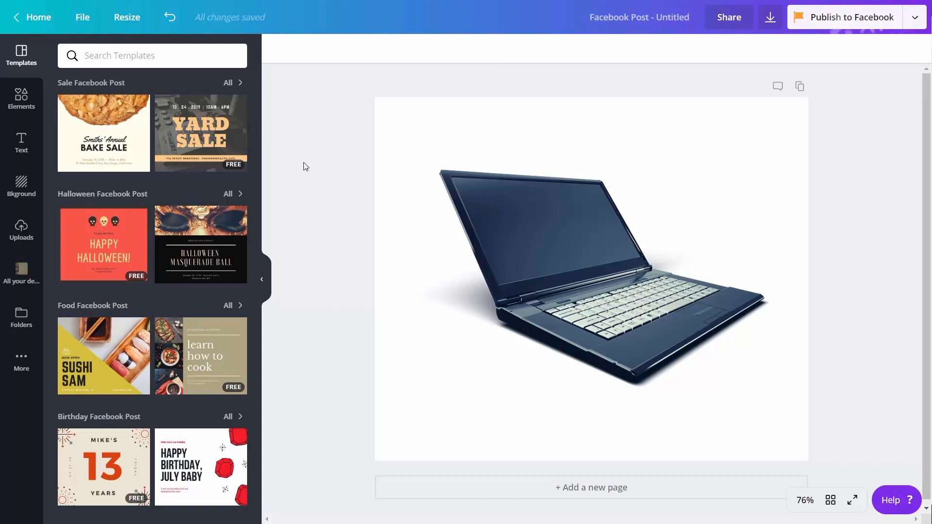
Create a design folder named Laptops and Computers, shared with all team members with Can edit access
click(23, 319)
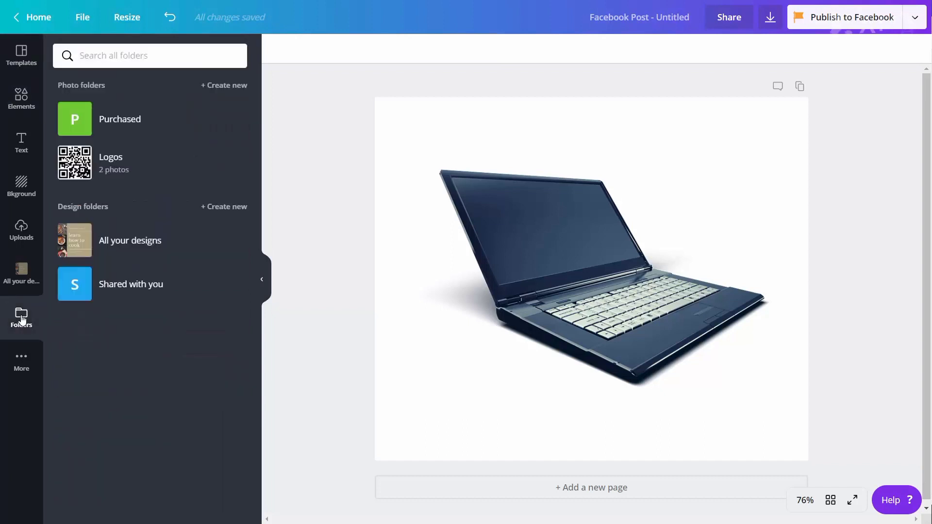
click(219, 209)
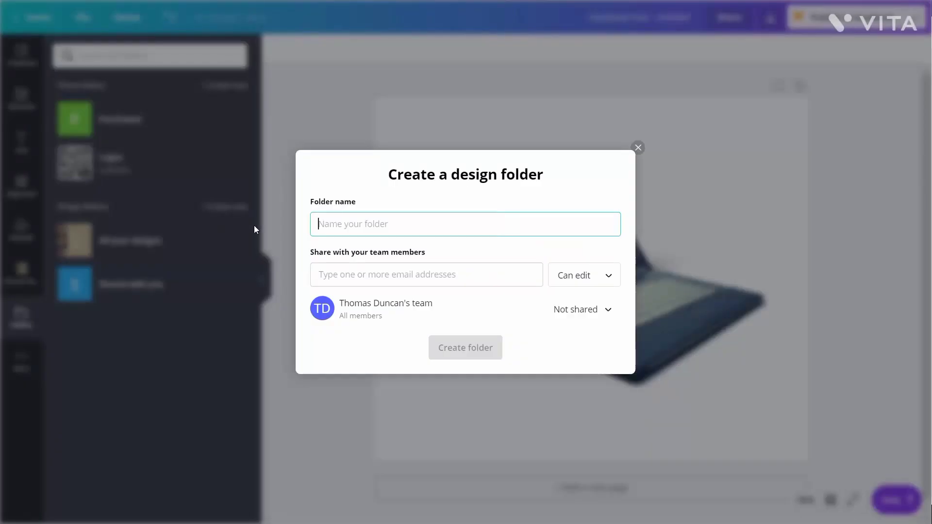
text(Laptops and Computers)
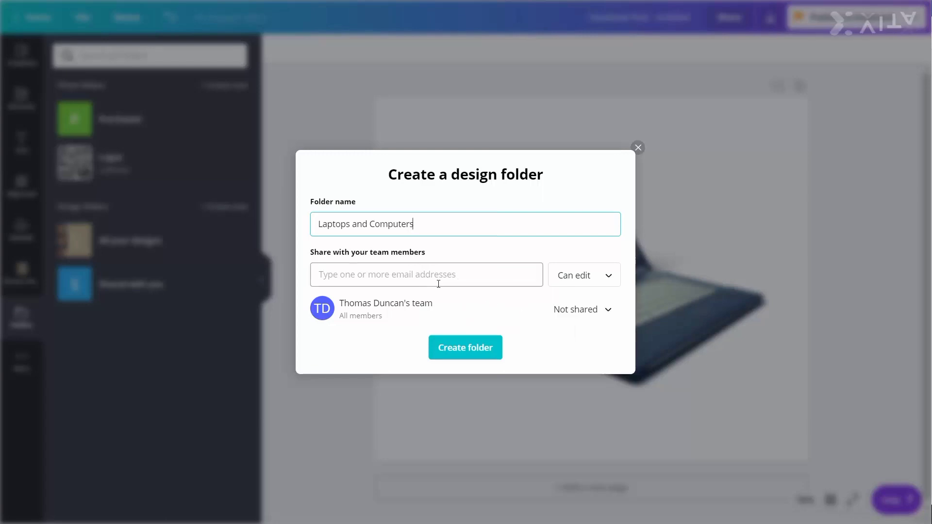
click(525, 298)
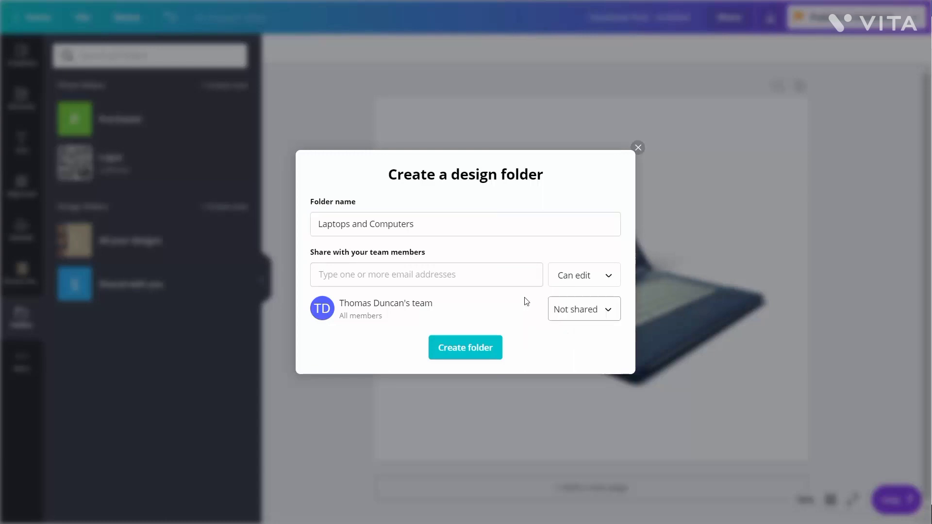
click(605, 315)
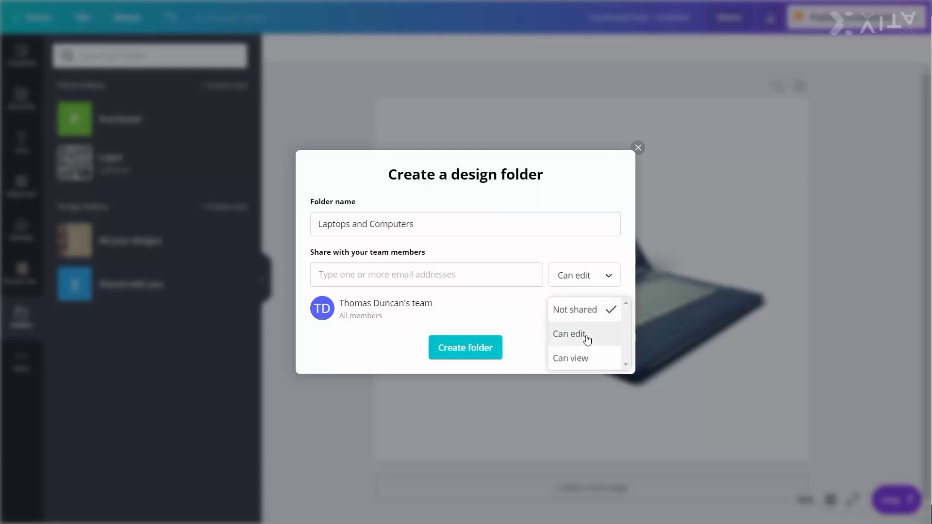
click(587, 335)
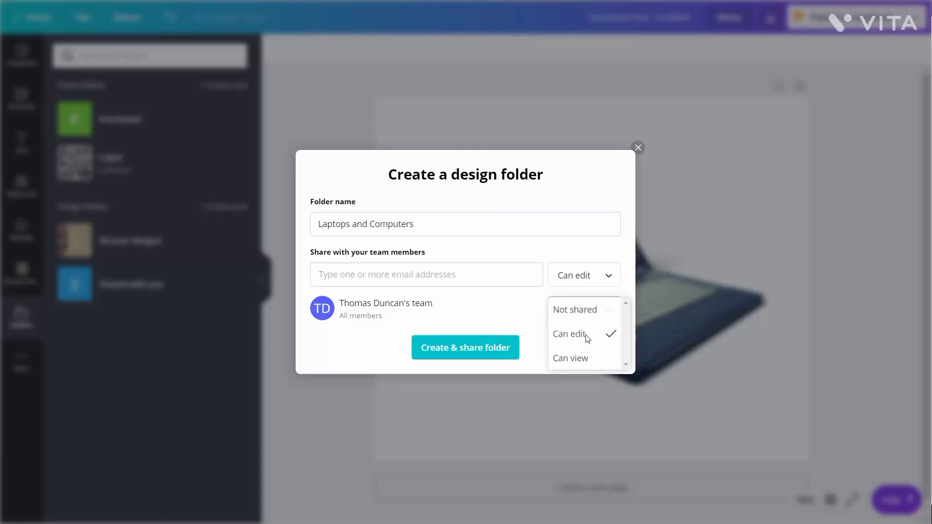
click(467, 353)
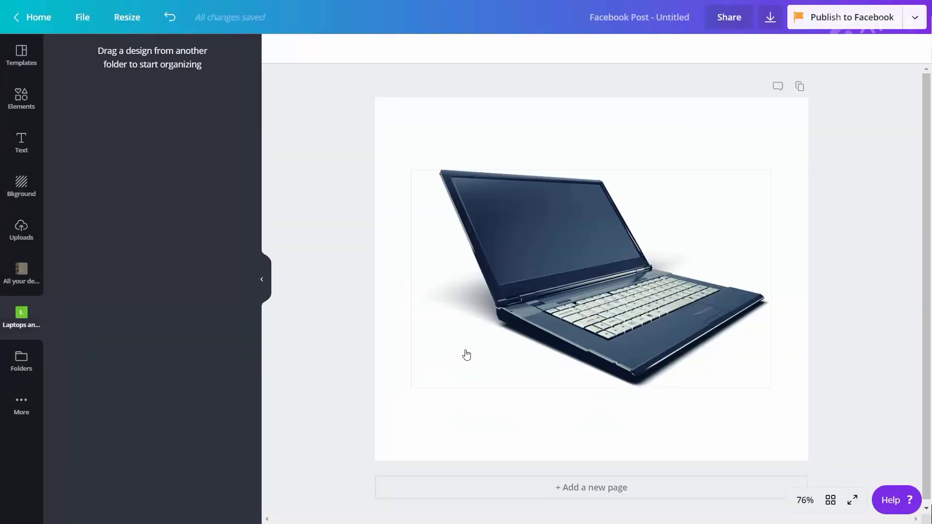
Rename the design as Green Computers and move it into the Laptops and Computers folder
click(681, 19)
key(BackSpace)
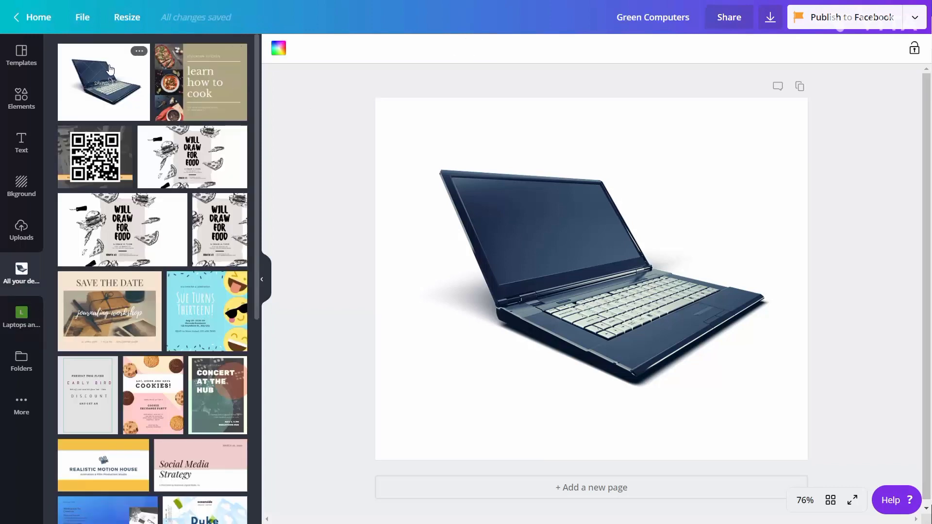
drag(110, 70, 16, 311)
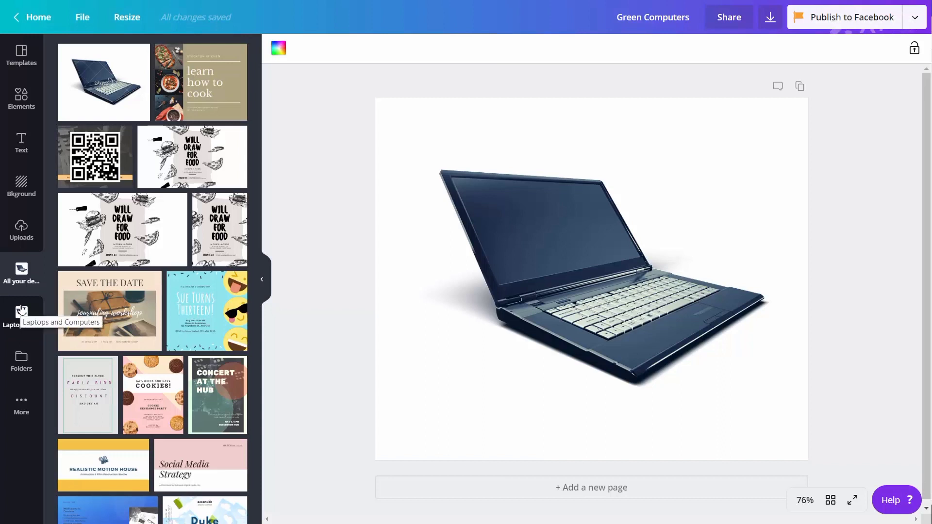
click(21, 310)
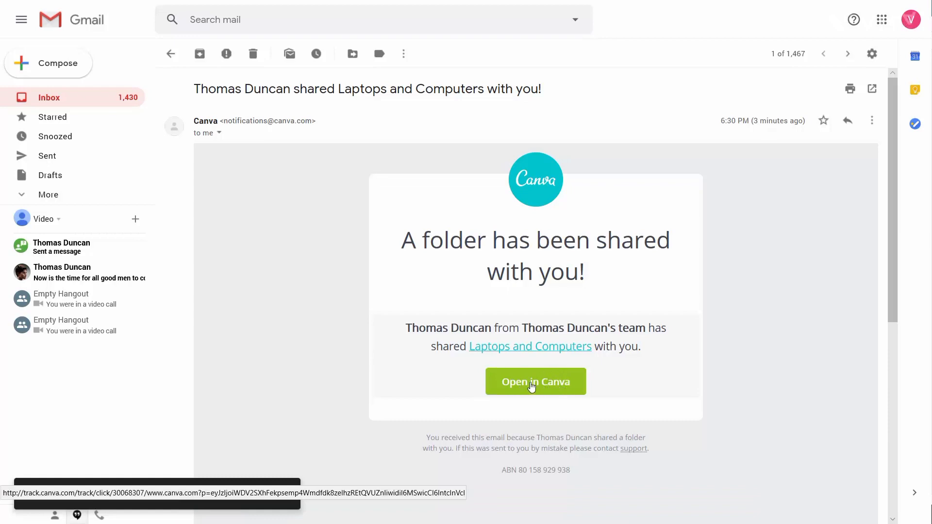
Switch to Gmail and open the shared Laptops and Computers folder from the Canva notification e-mail
click(532, 385)
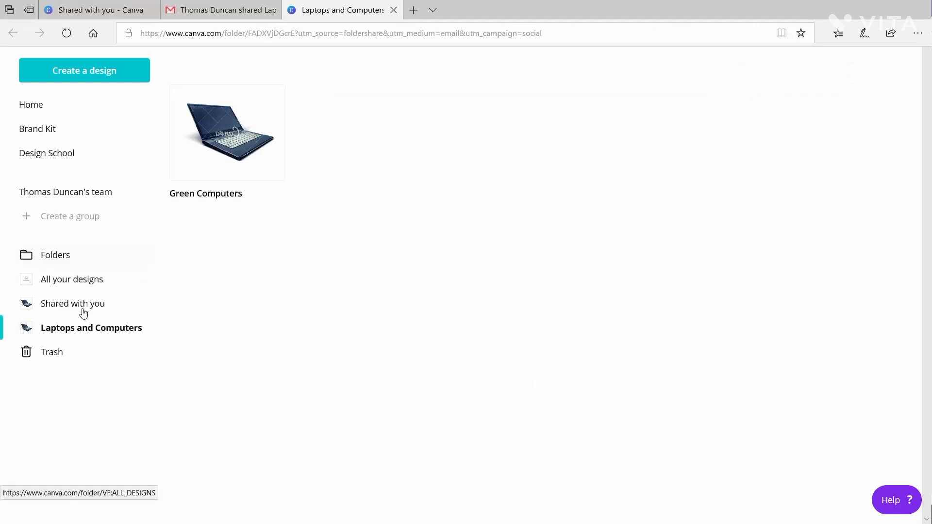
click(48, 258)
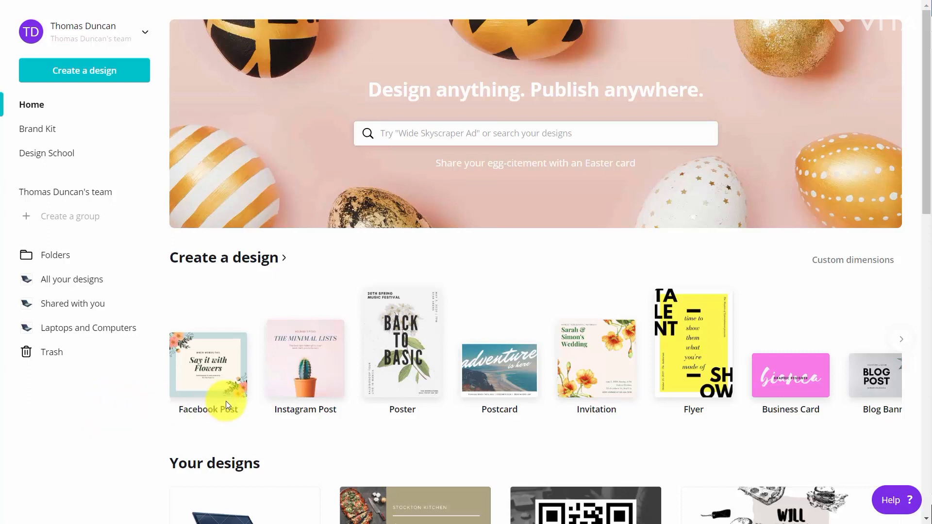
Create a new Instagram Post and apply the Cyber Monday Super Sale template
click(291, 373)
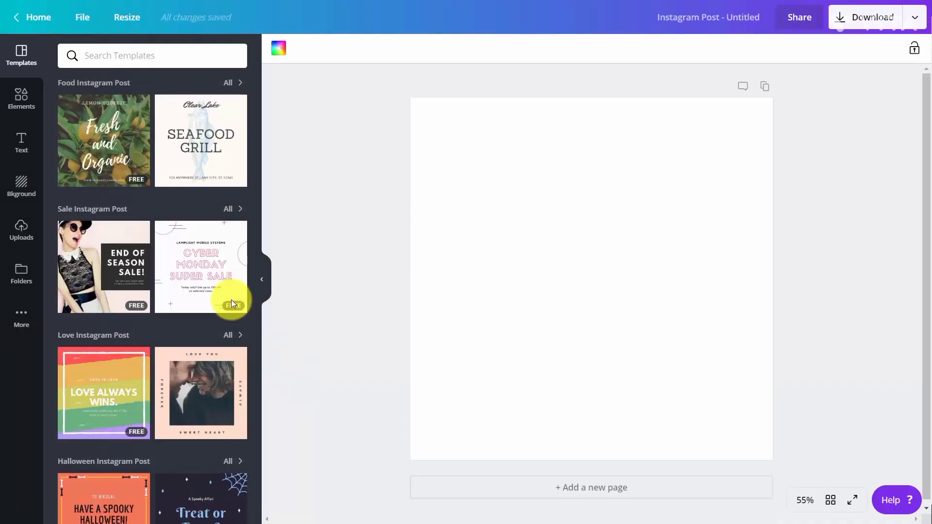
click(218, 289)
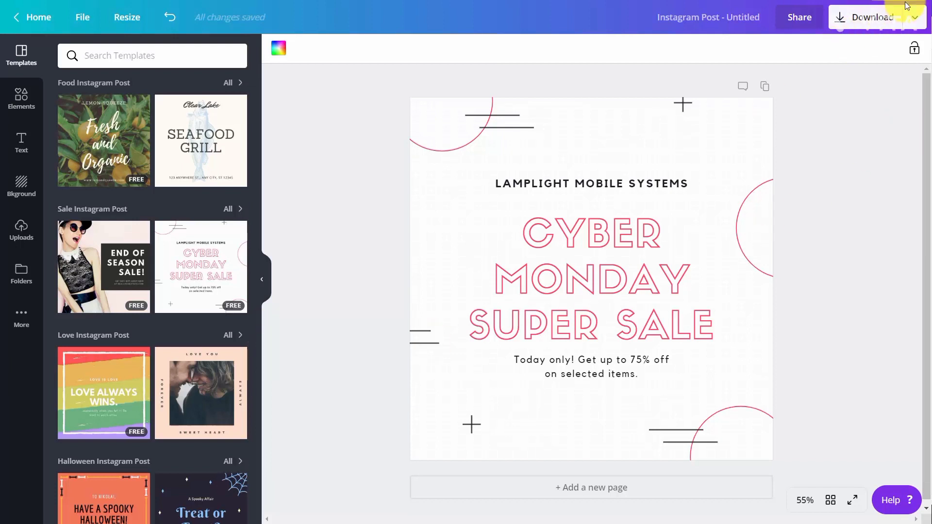
Download the design as a PNG with transparent background and open the downloaded file
click(869, 17)
click(809, 83)
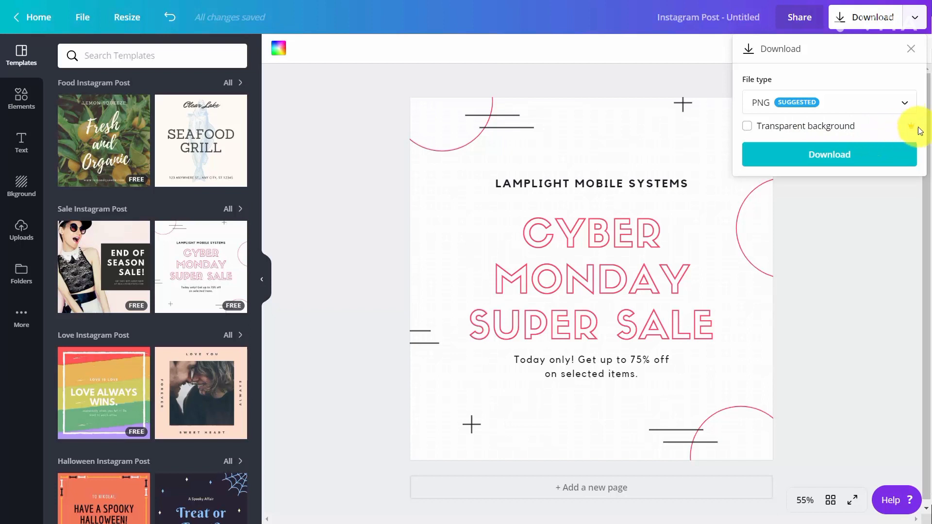
click(748, 127)
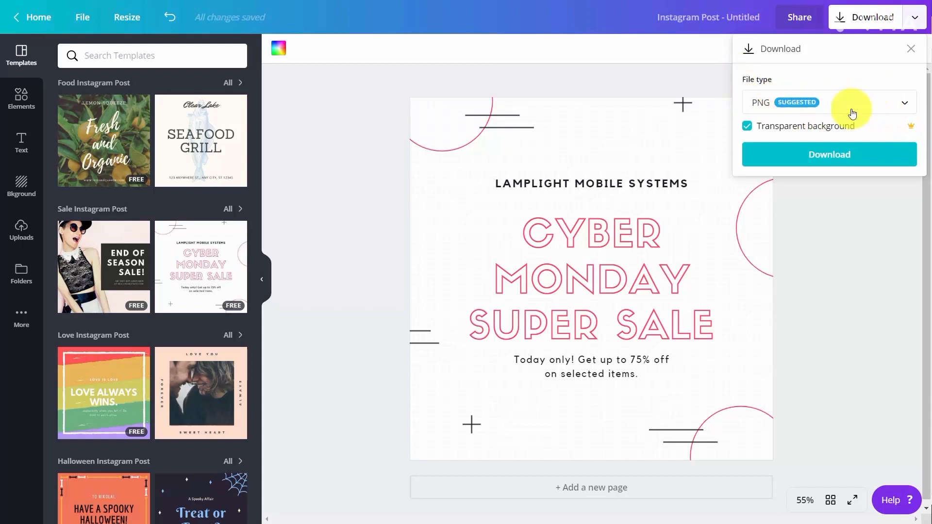
click(832, 153)
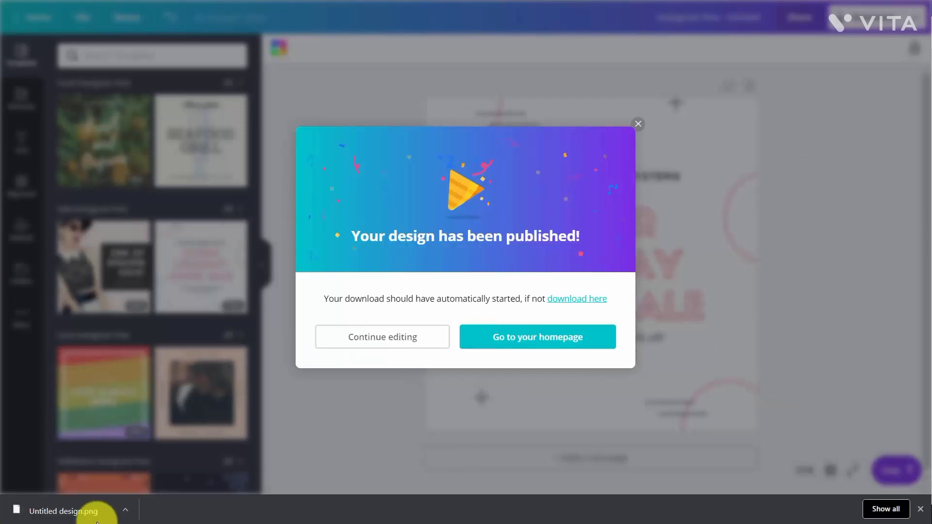
click(57, 517)
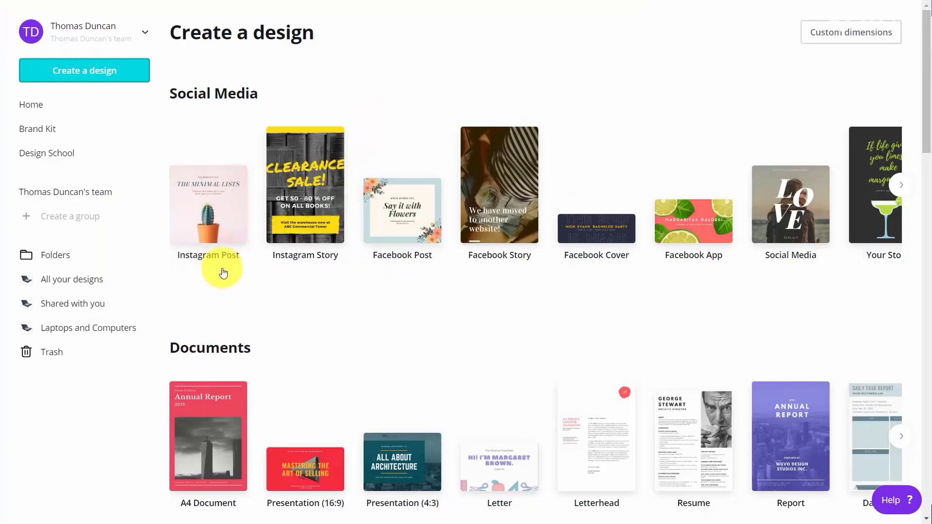
Create a Presentation (16:9) using the blue Valiax Networking pitch deck template
click(301, 470)
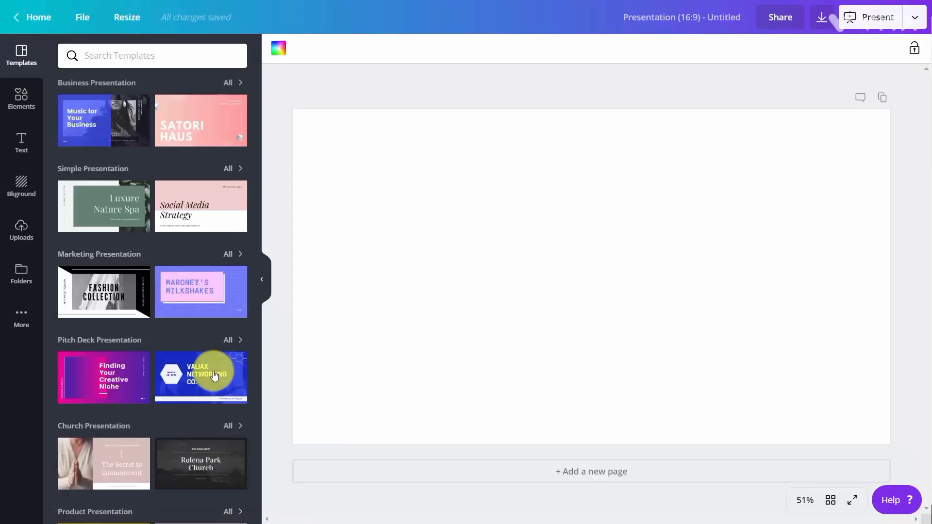
click(215, 375)
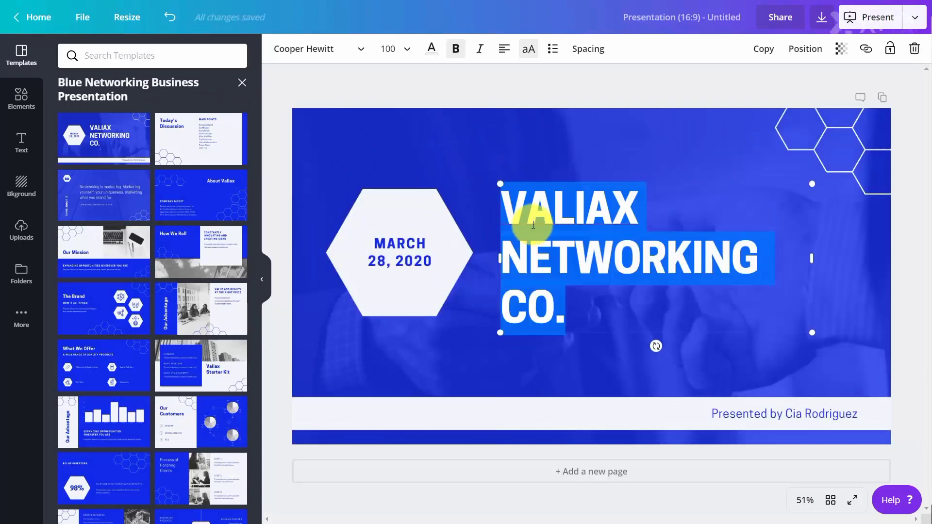
Change the title text's font to the uploaded Bauhaus 93 font
click(505, 194)
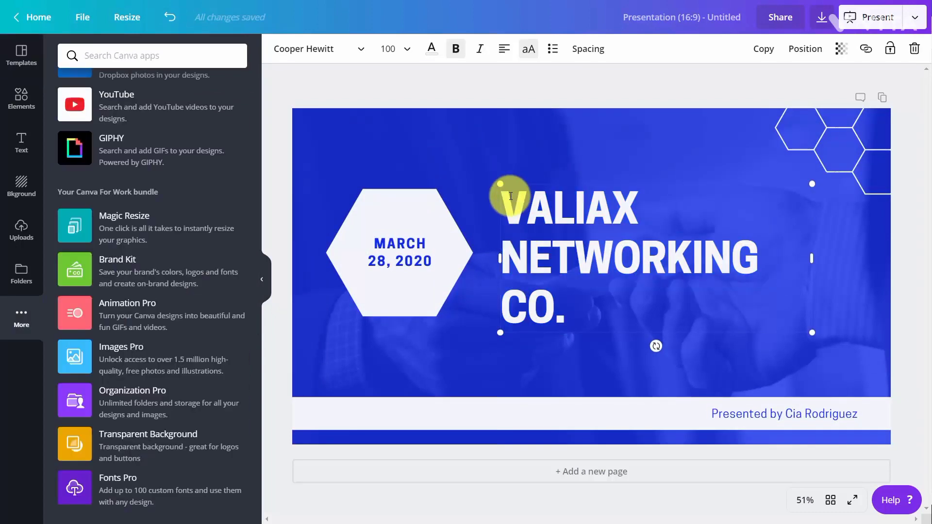
drag(511, 232, 562, 291)
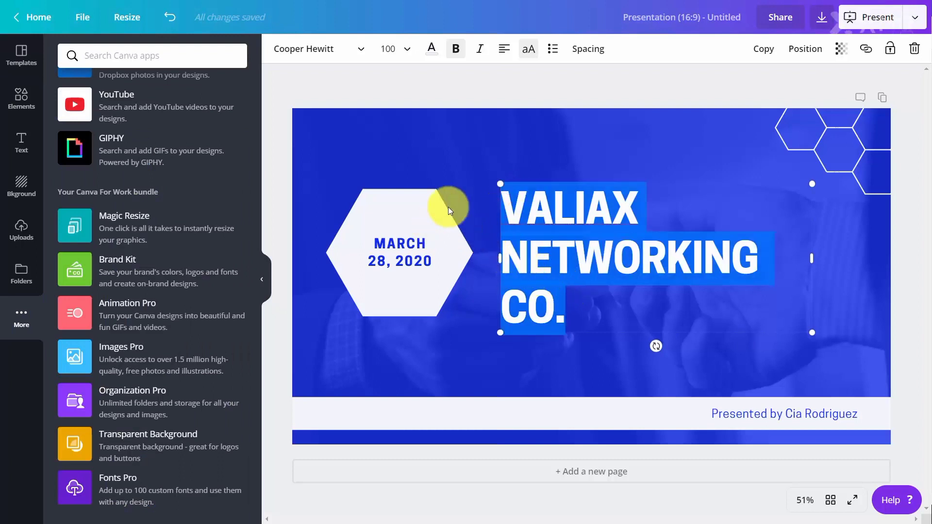
click(365, 53)
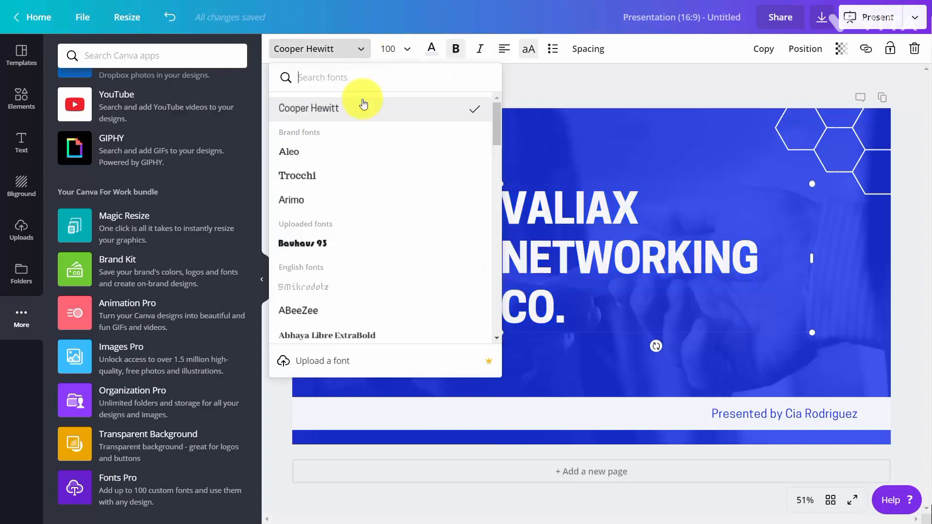
click(321, 244)
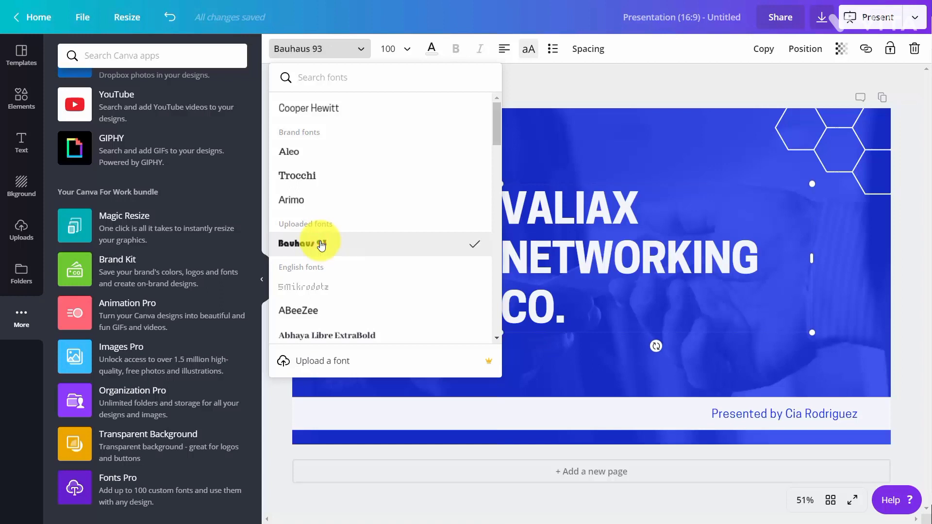
Upload the AdobeDevanagari font files to the Brand Kit's uploaded fonts, confirming the right to use them
click(531, 261)
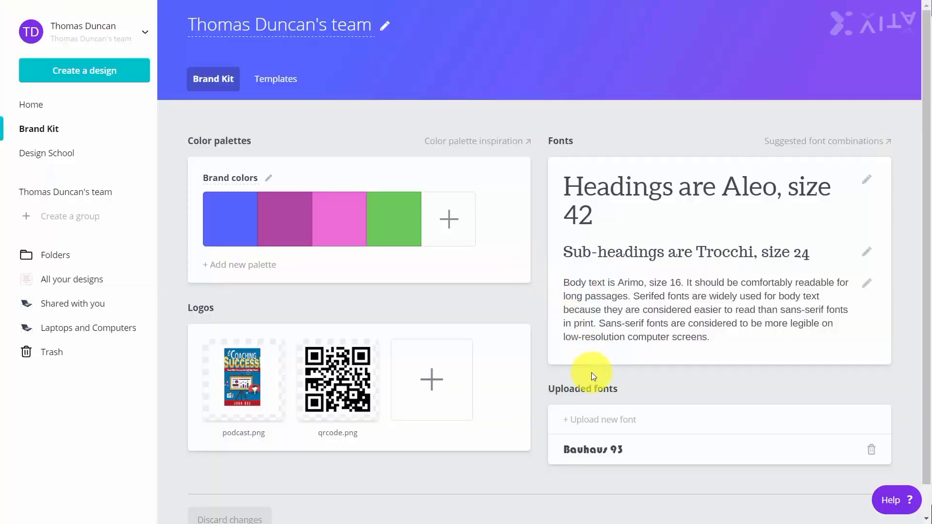
click(581, 422)
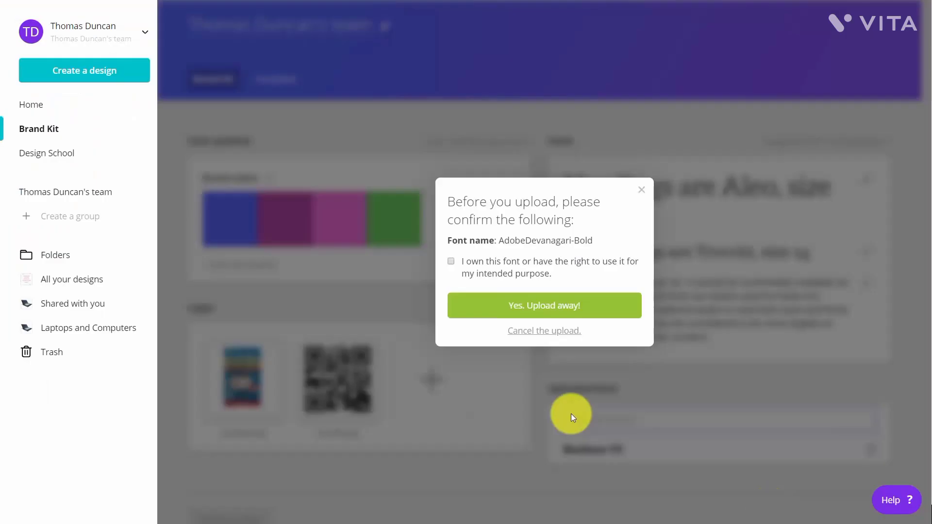
click(451, 263)
click(531, 307)
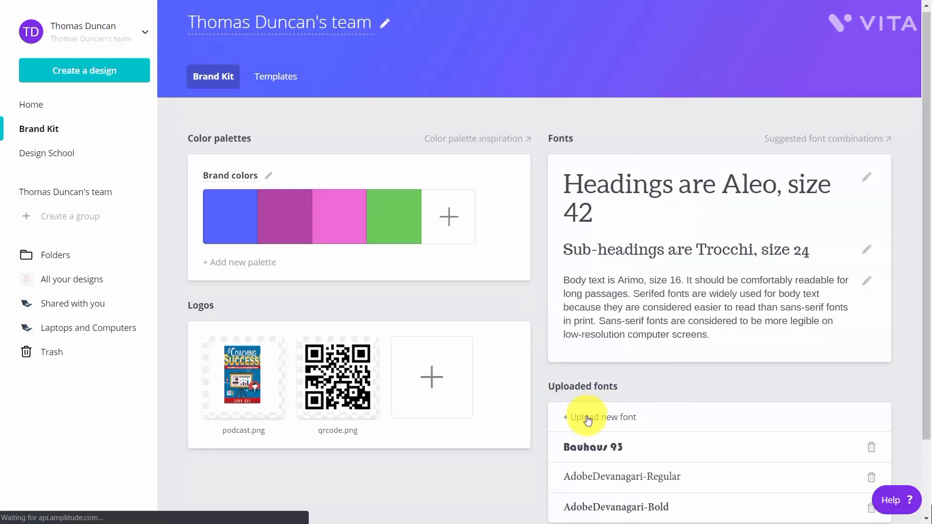
scroll(586, 414, down, 2)
scroll(587, 416, up, 2)
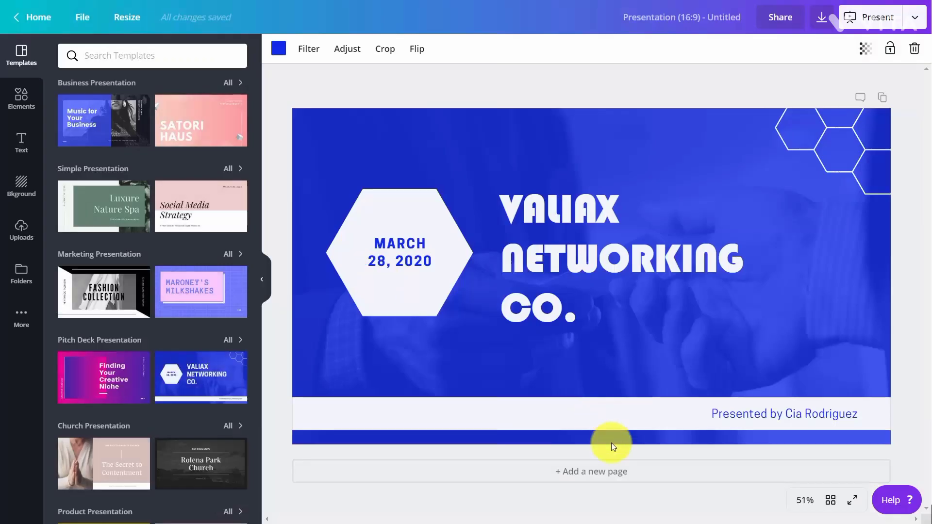
Change the font of the MARCH 28, 2020 date text to the Trocchi brand font
click(710, 413)
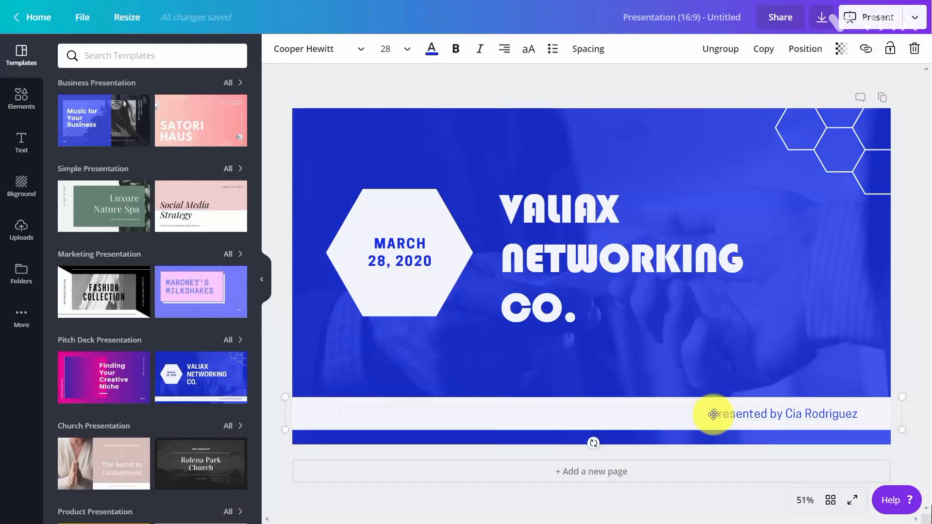
double_click(412, 265)
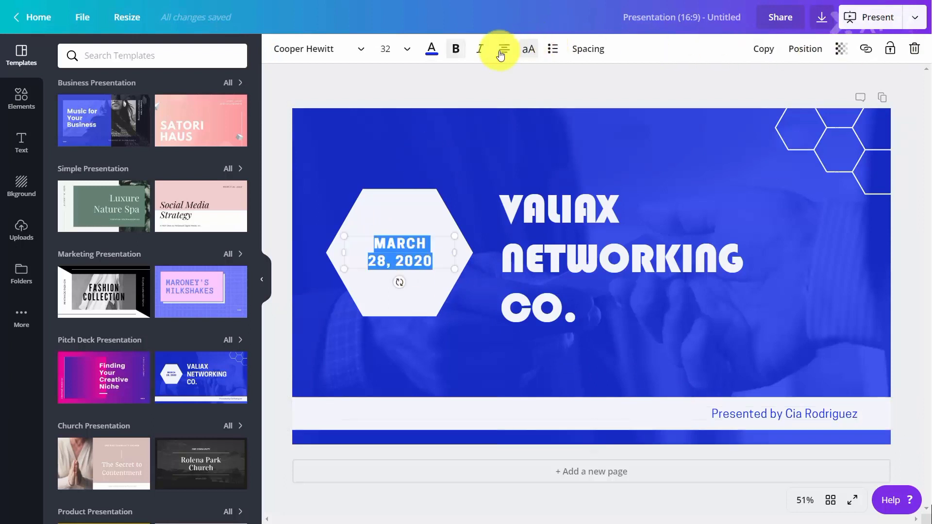
click(363, 49)
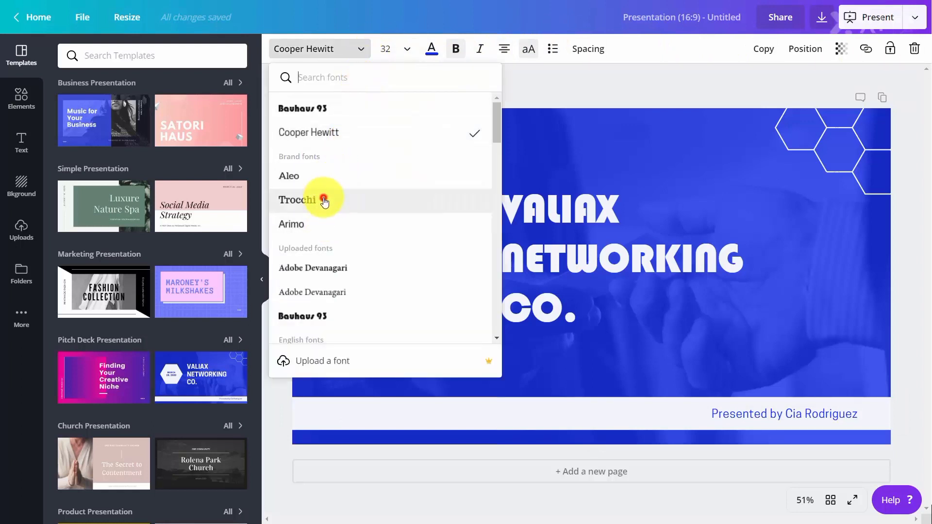
click(324, 202)
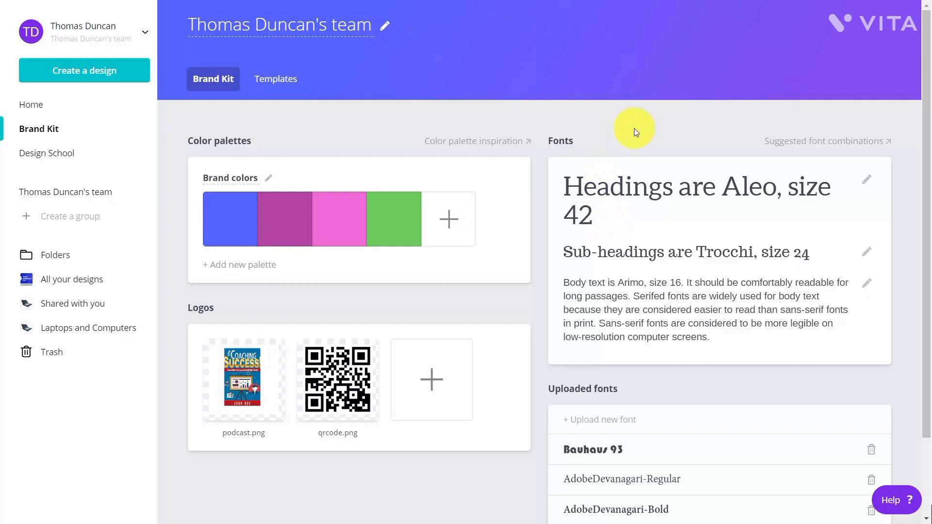
Remove the Bauhaus 93 and AdobeDevanagari-Regular fonts from the Brand Kit's uploaded fonts
scroll(632, 130, down, 2)
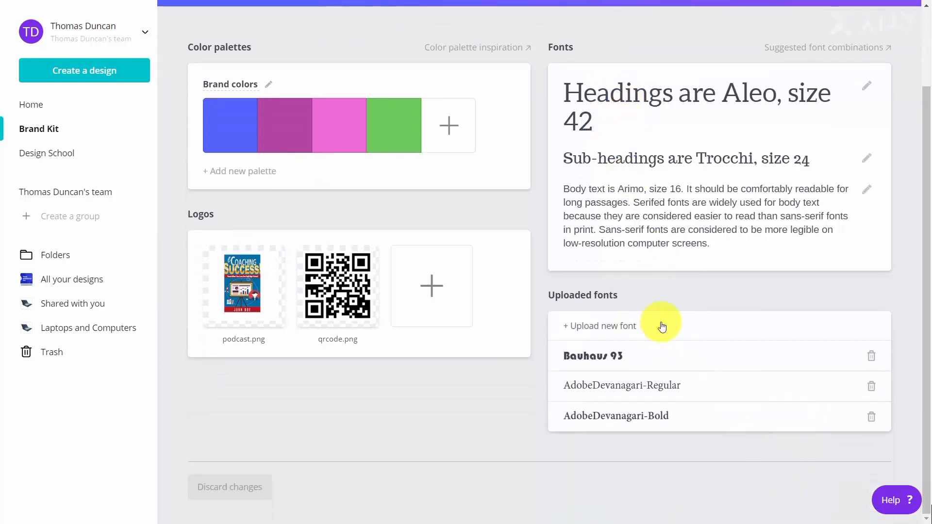
click(871, 356)
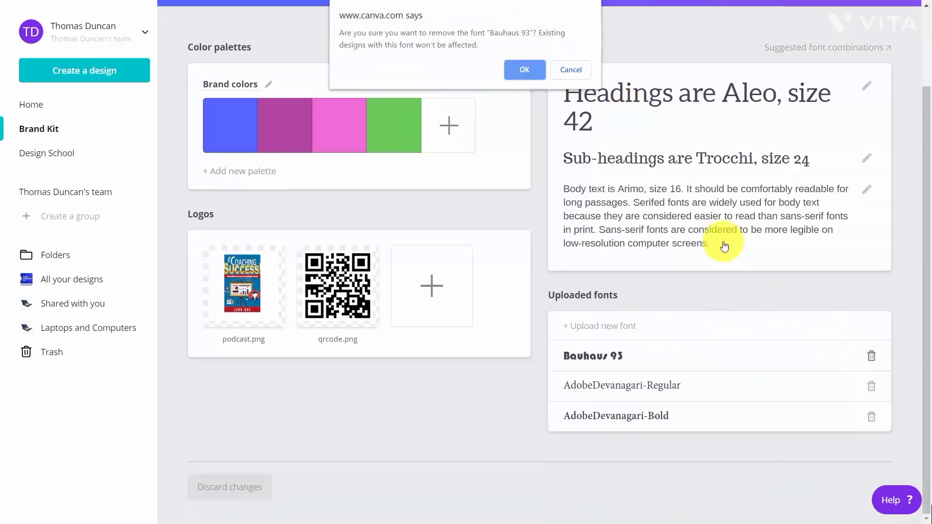
click(529, 70)
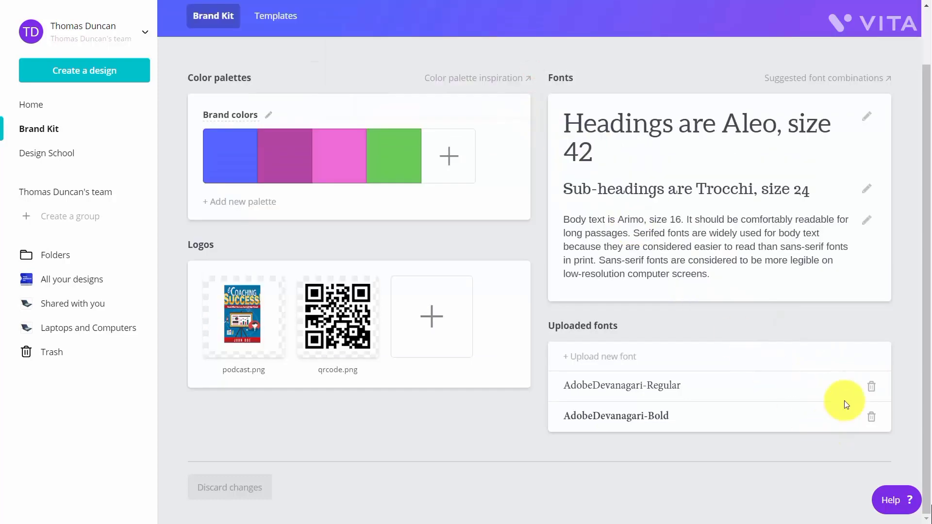
click(871, 387)
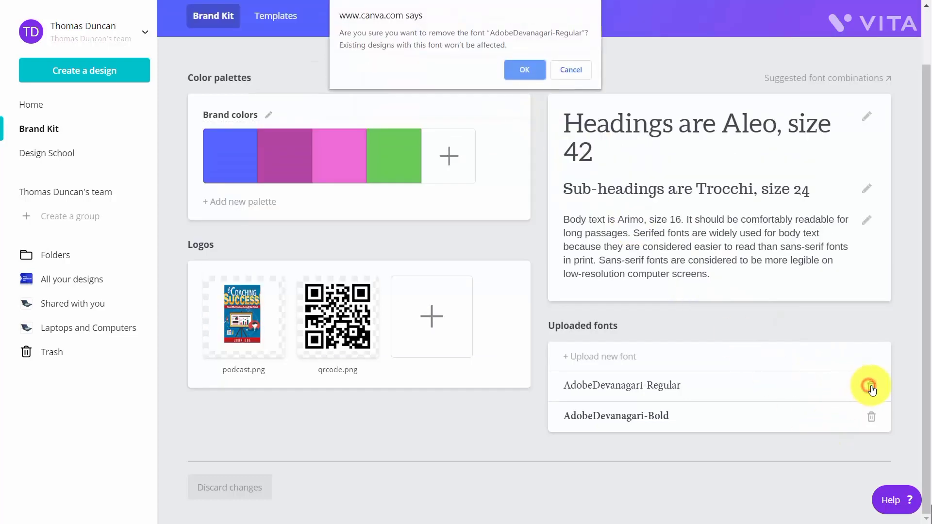
click(534, 71)
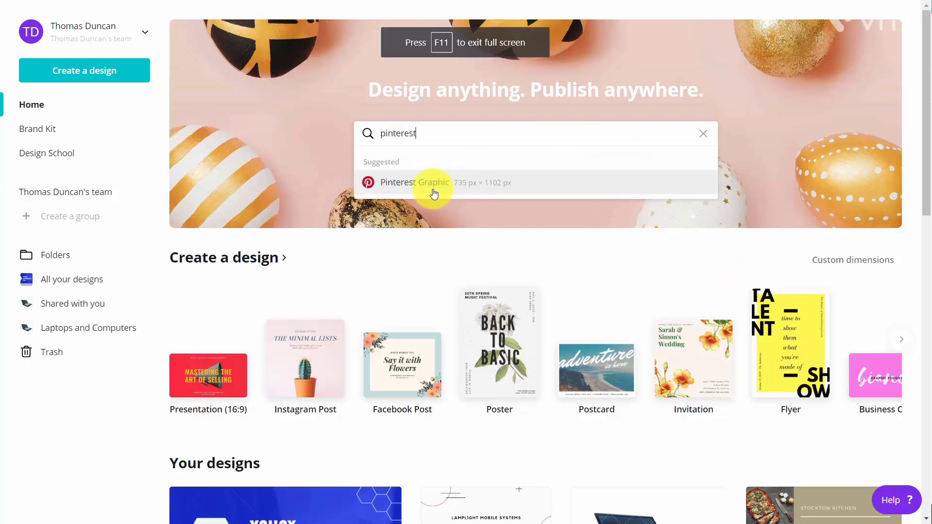
Create a Pinterest Graphic and apply the Creative Design Studio template found by searching templates for video
click(428, 182)
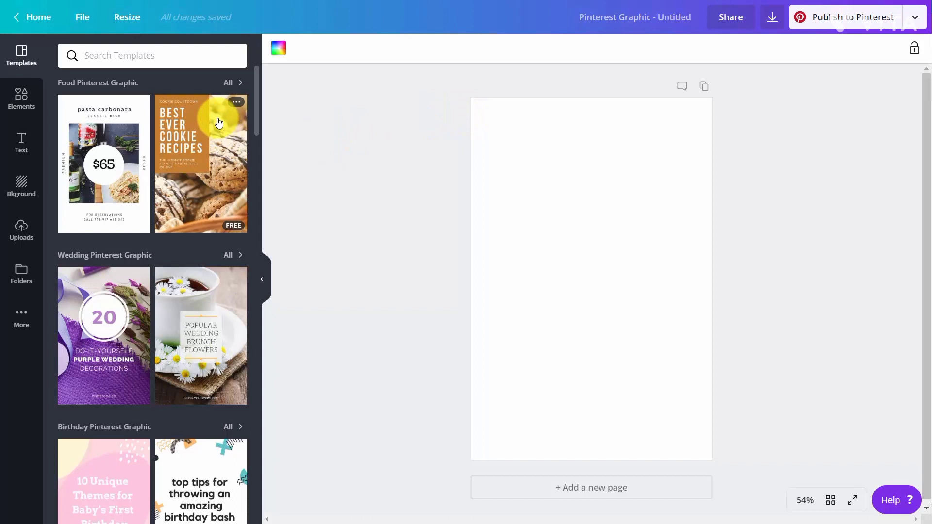
click(148, 58)
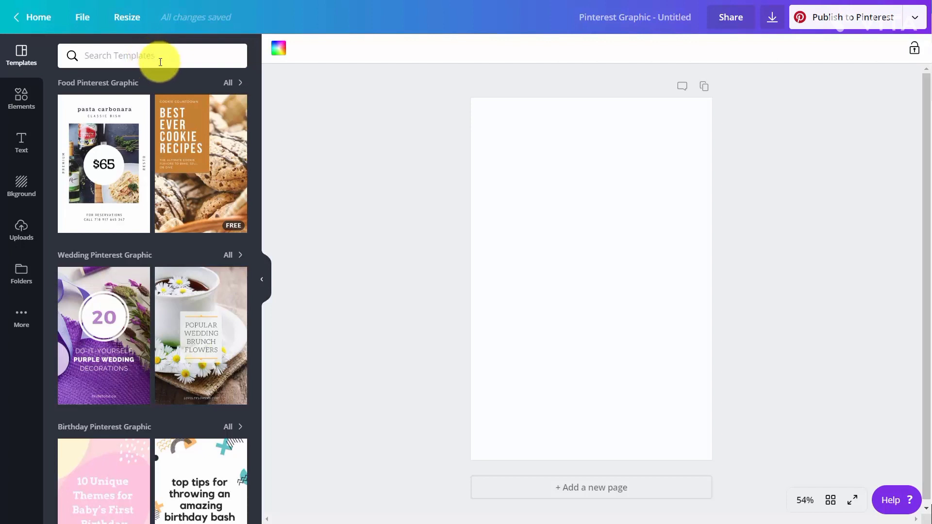
text(video)
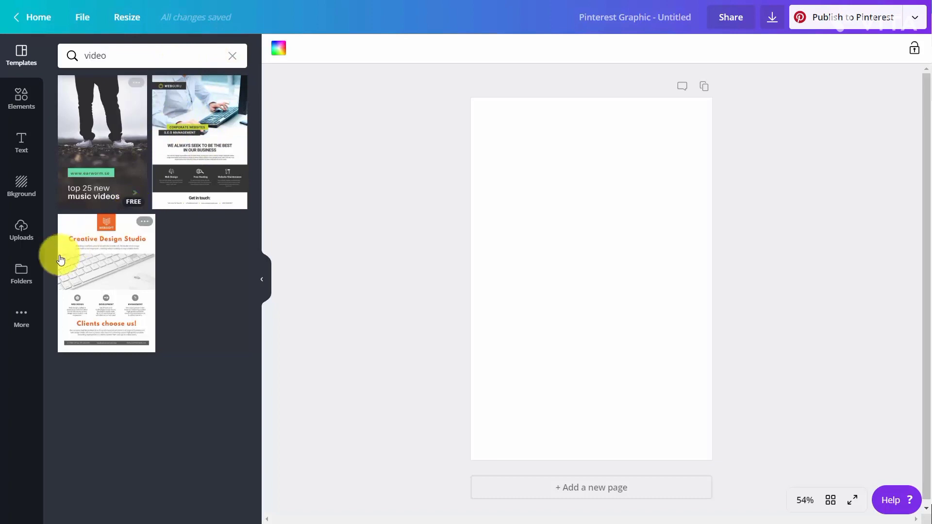
click(86, 249)
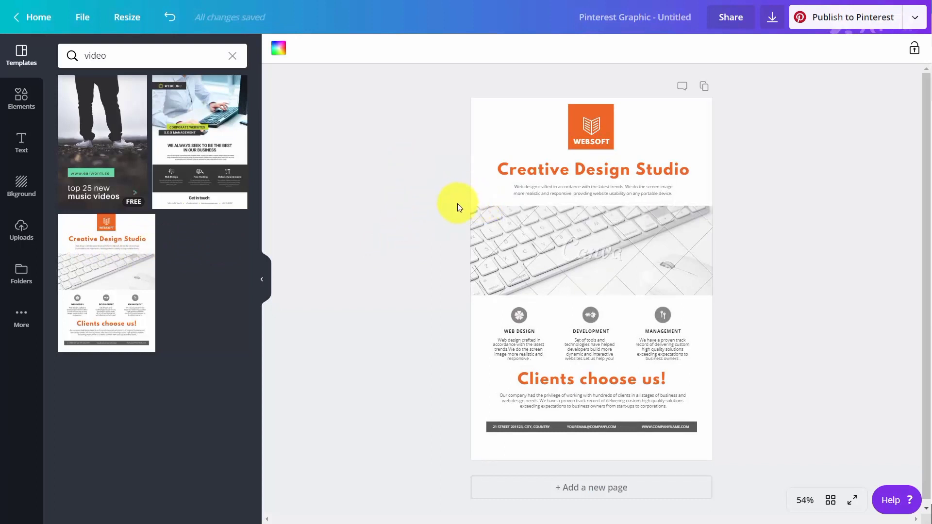
Delete the smartphone graphic from the Ideate Con design and move the coffee cup to the centre above the date
click(771, 22)
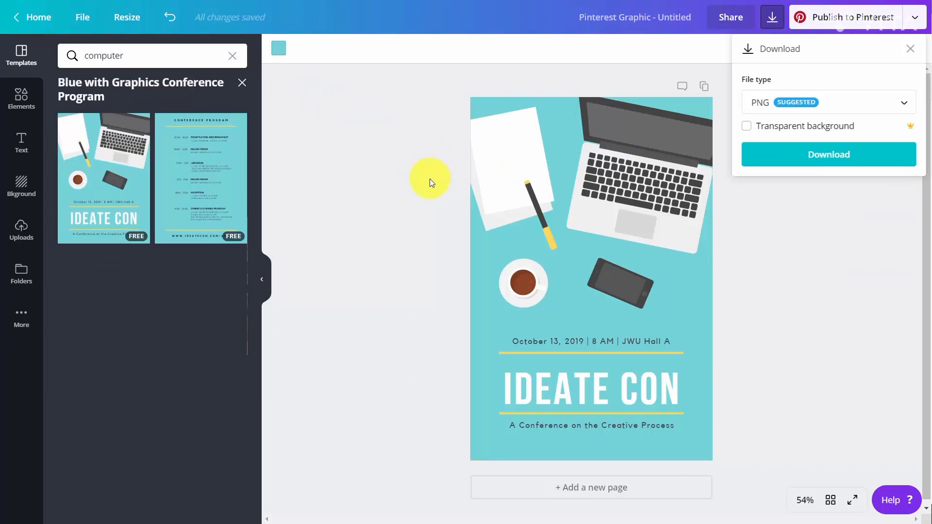
click(22, 98)
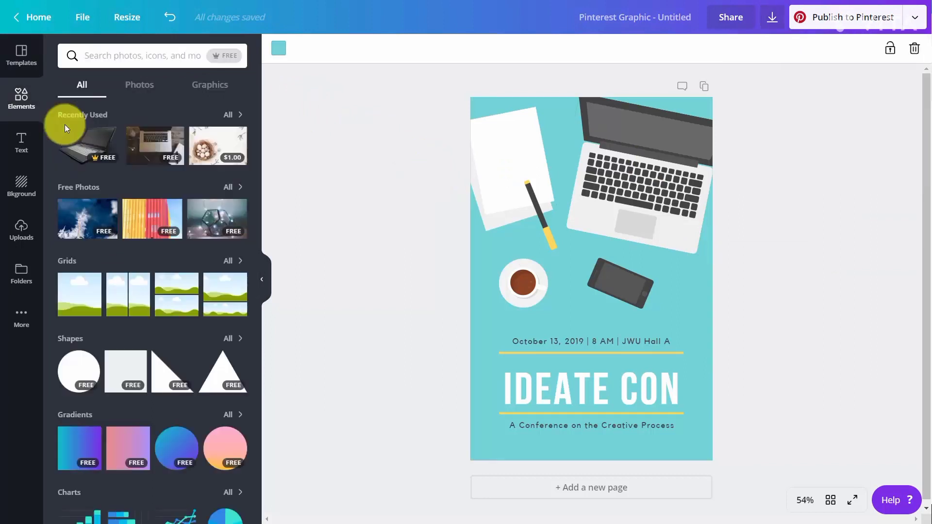
click(608, 288)
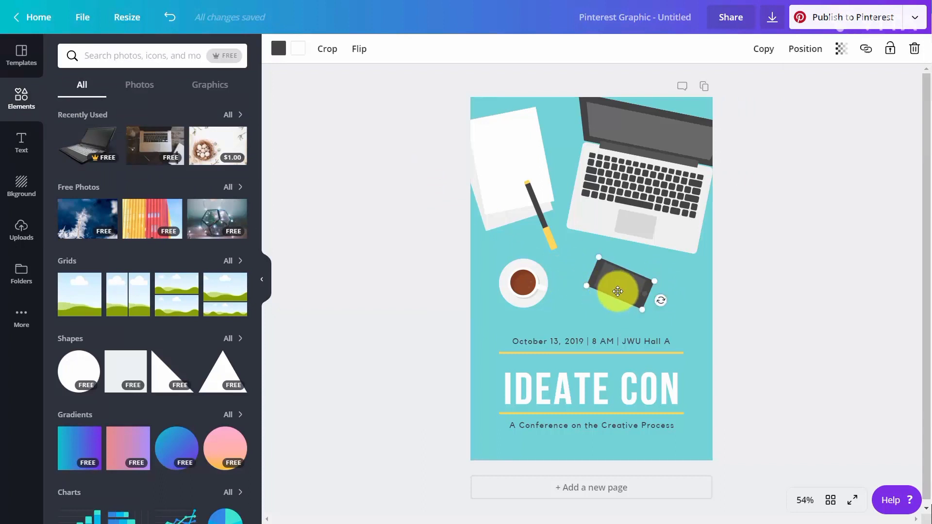
key(Delete)
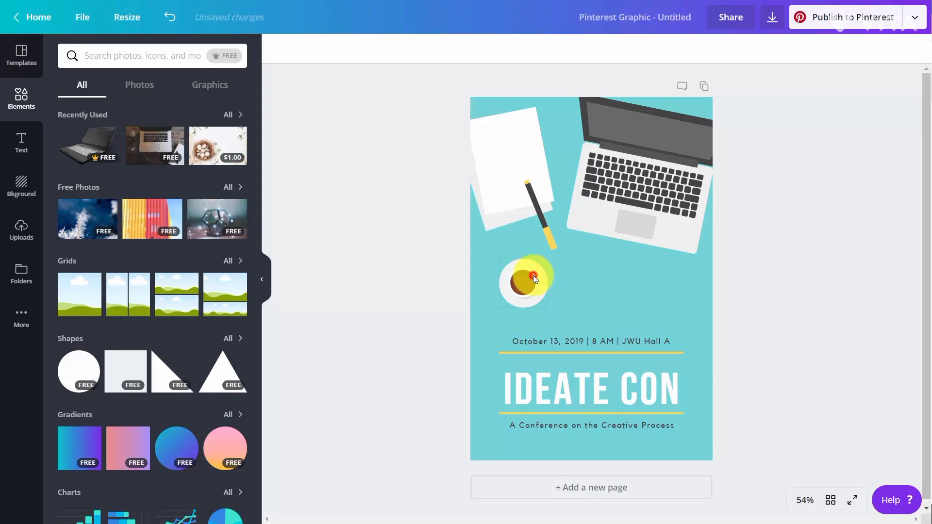
click(532, 276)
drag(553, 275, 603, 280)
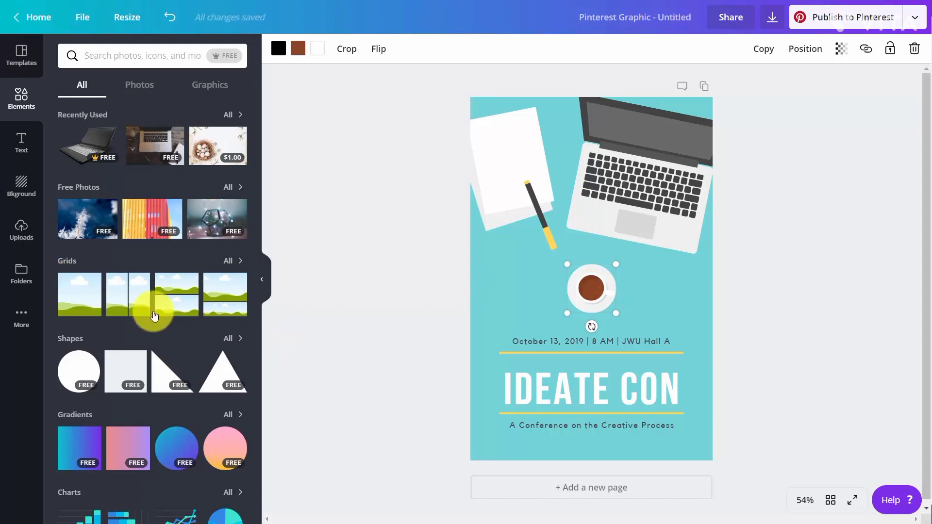
Add the QR code from the Logos folder, shrinking it and placing it below the conference subtitle
click(23, 278)
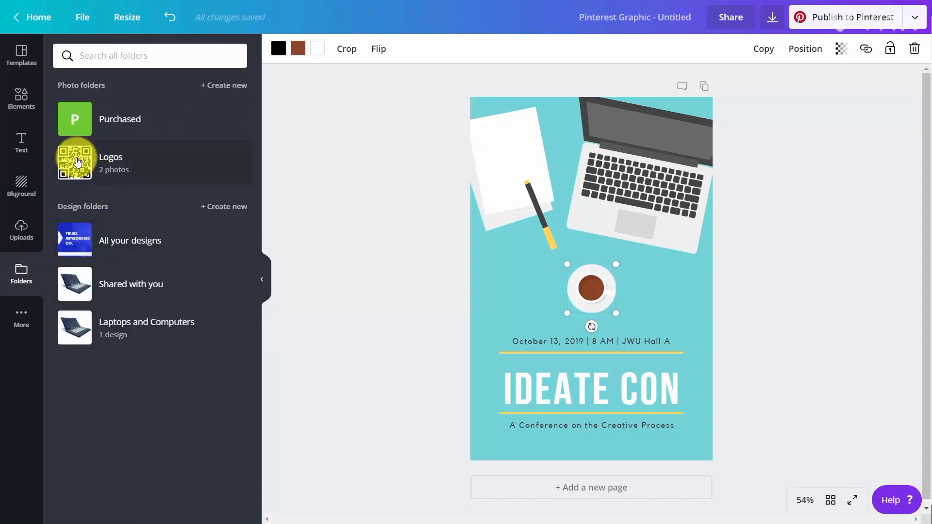
click(78, 162)
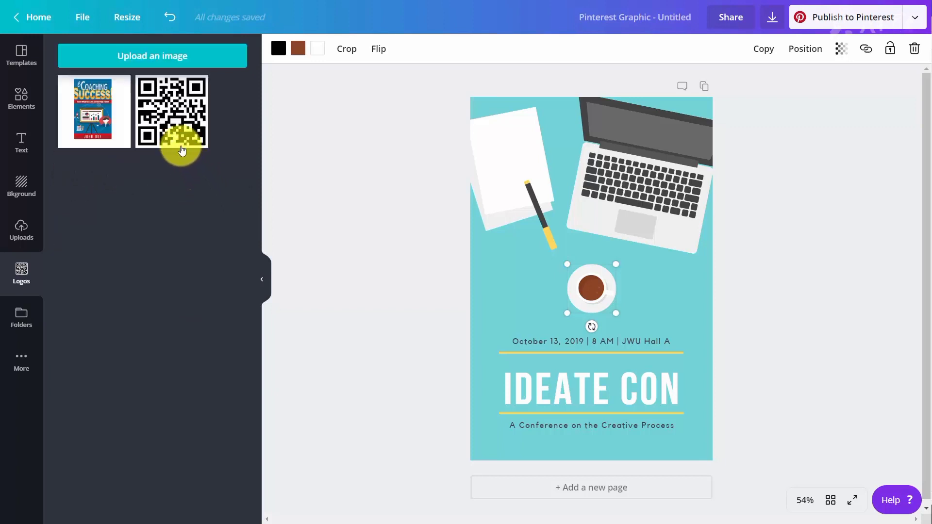
click(176, 127)
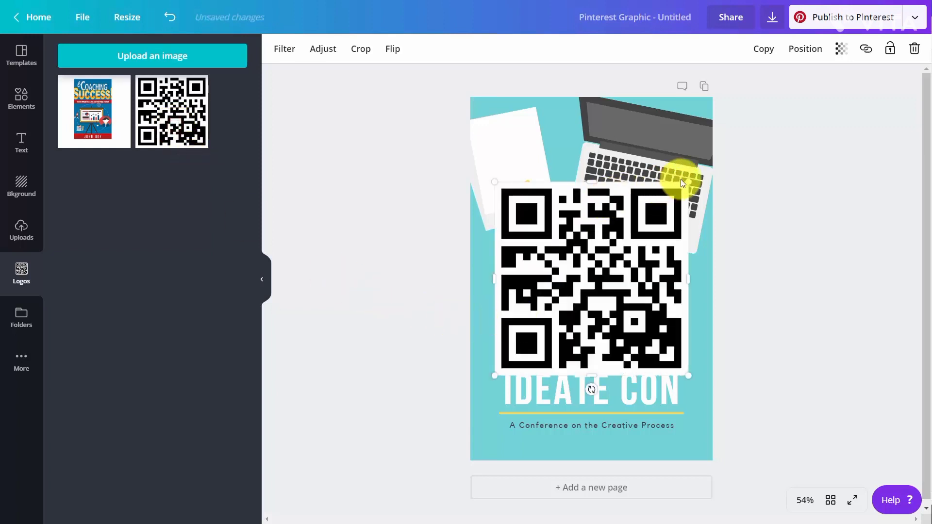
drag(681, 189, 565, 422)
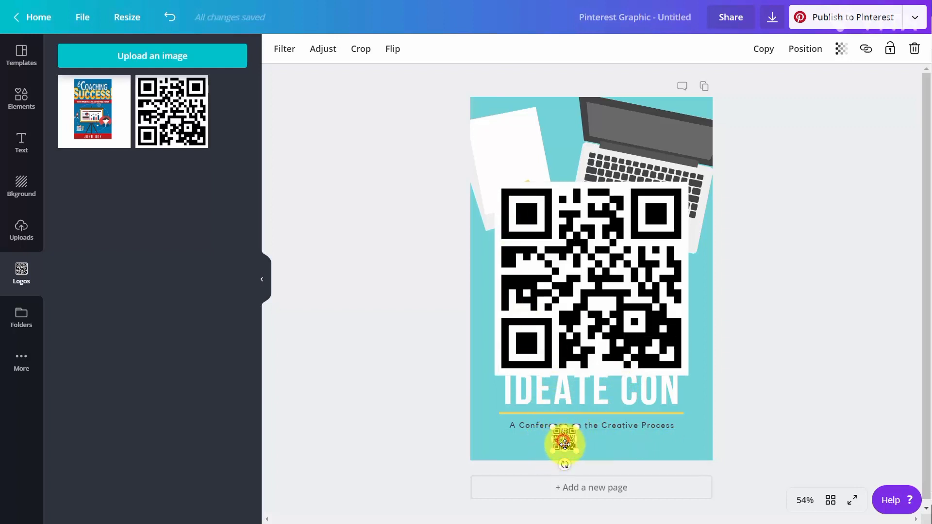
drag(565, 444, 581, 450)
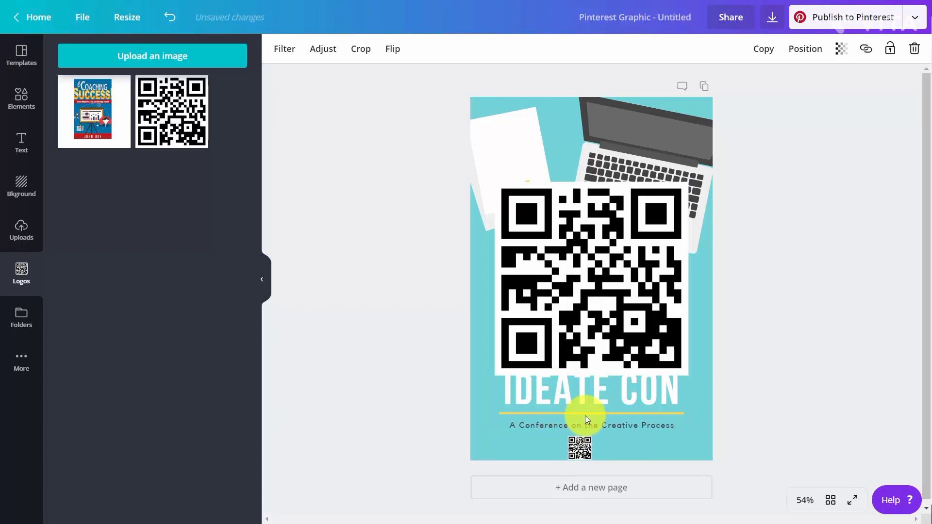
click(593, 320)
key(Delete)
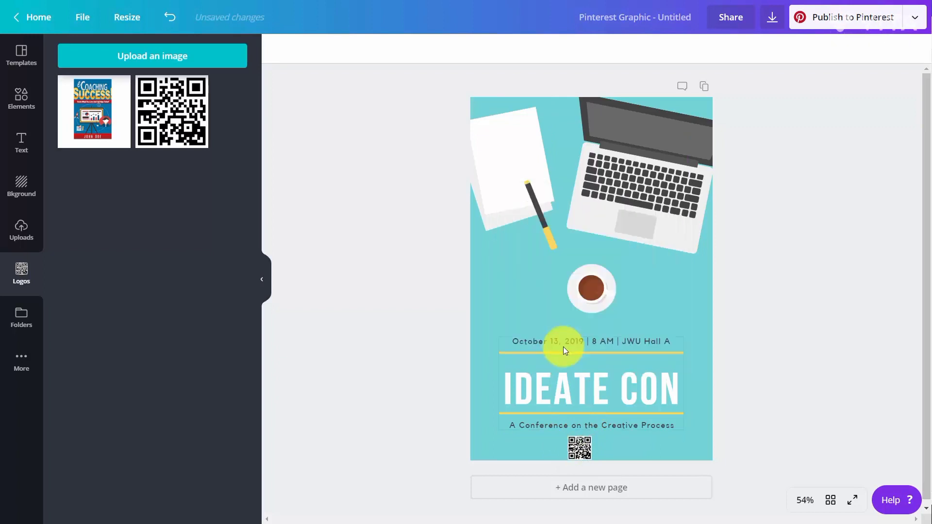
Ungroup the title block and change the IDEATE CON heading's font to Trocchi
click(587, 394)
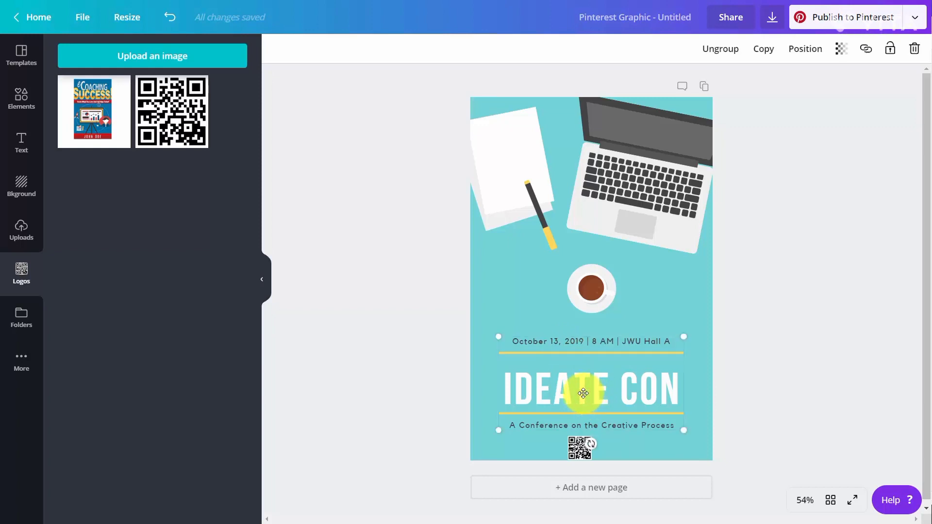
click(712, 55)
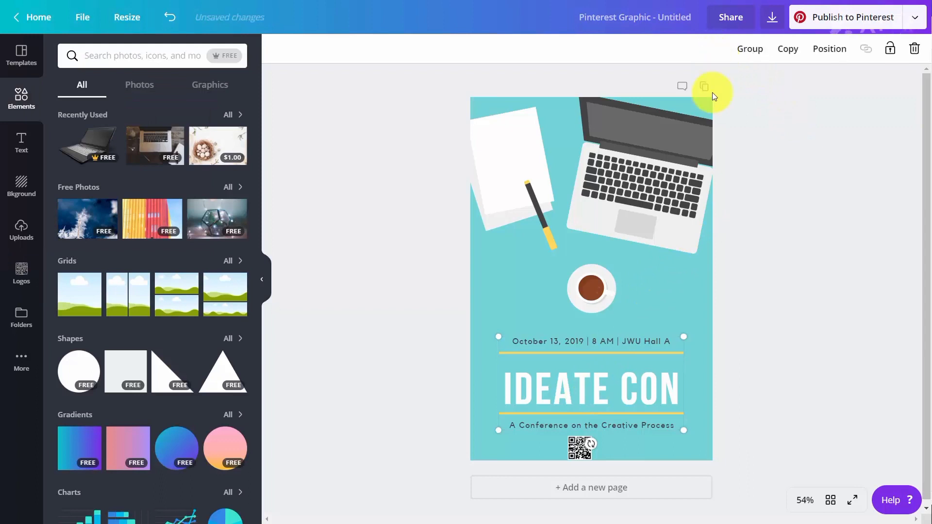
click(616, 387)
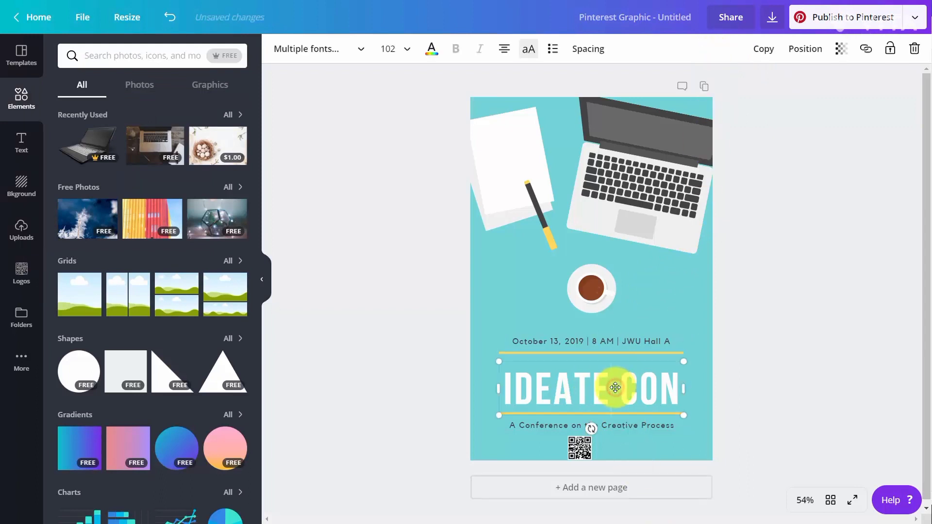
click(582, 399)
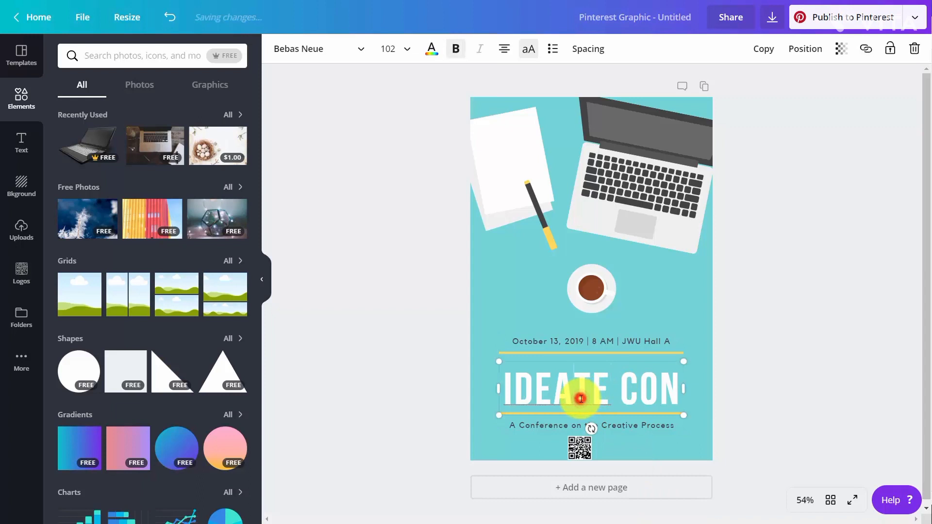
triple_click(581, 399)
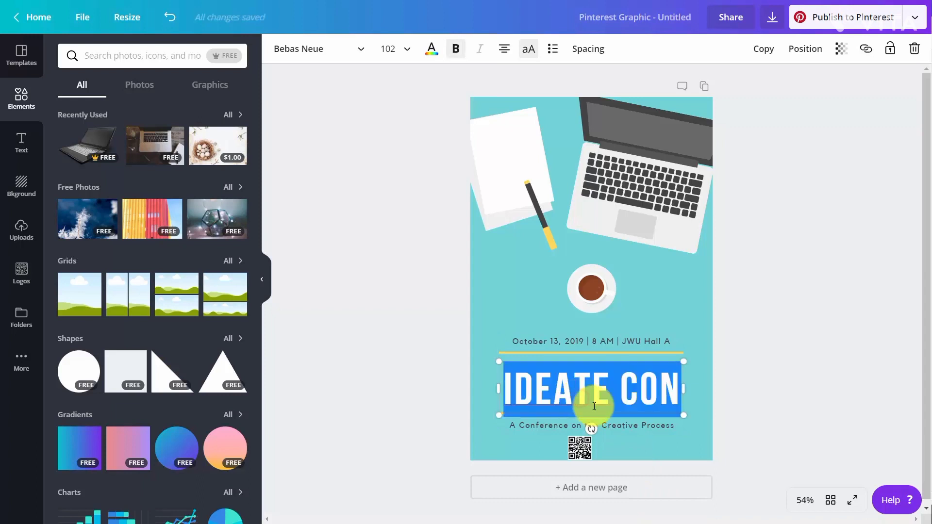
click(362, 51)
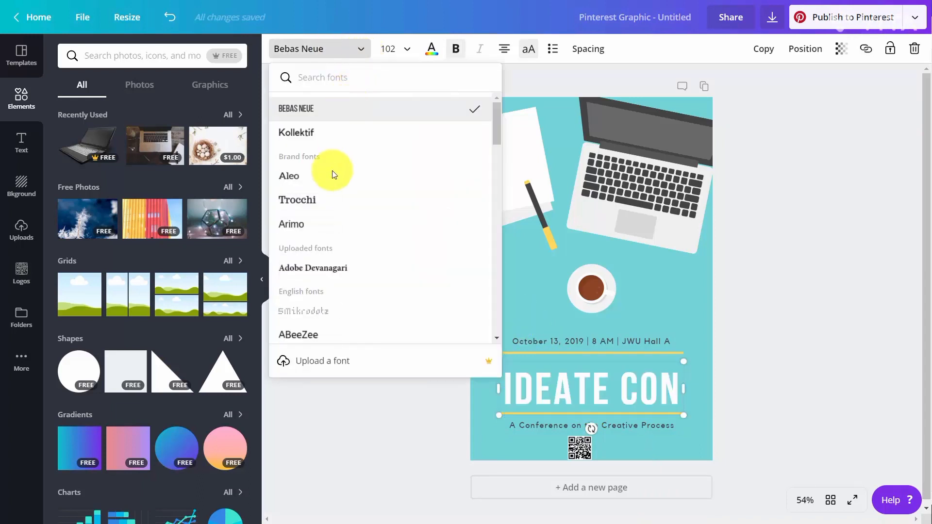
click(312, 199)
click(421, 333)
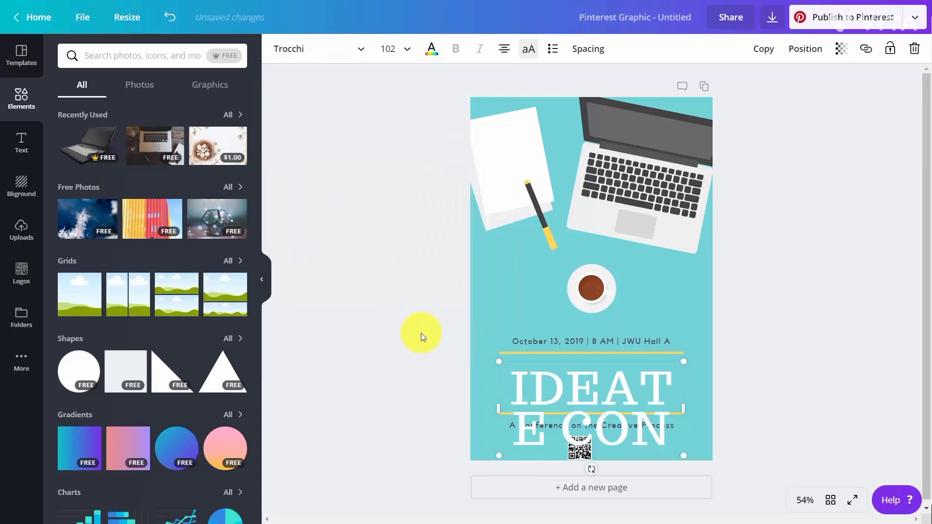
Select the IDEATE CON heading text and set its font size to 50
click(510, 385)
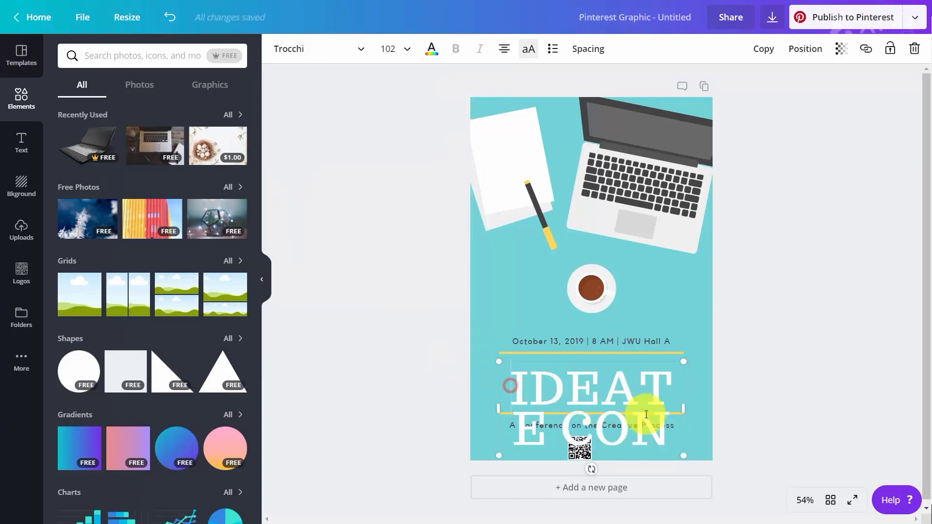
drag(647, 415, 652, 416)
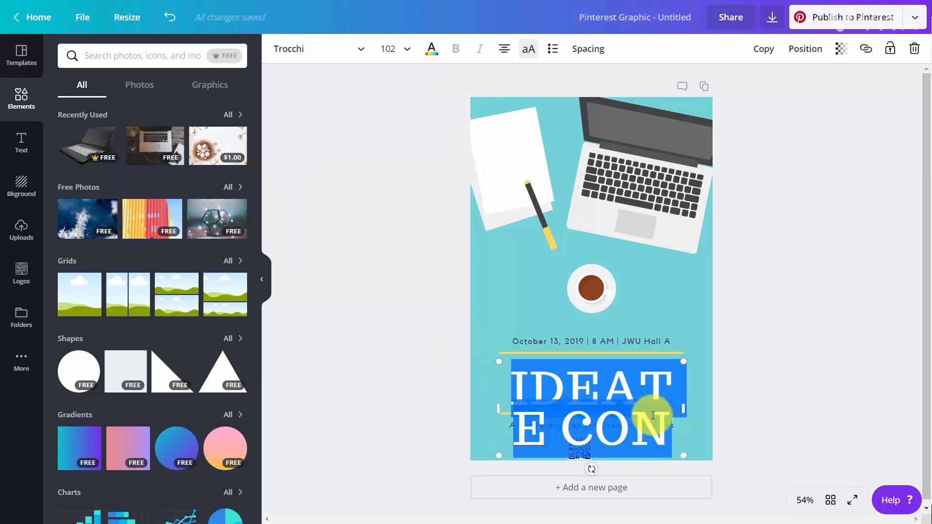
click(410, 51)
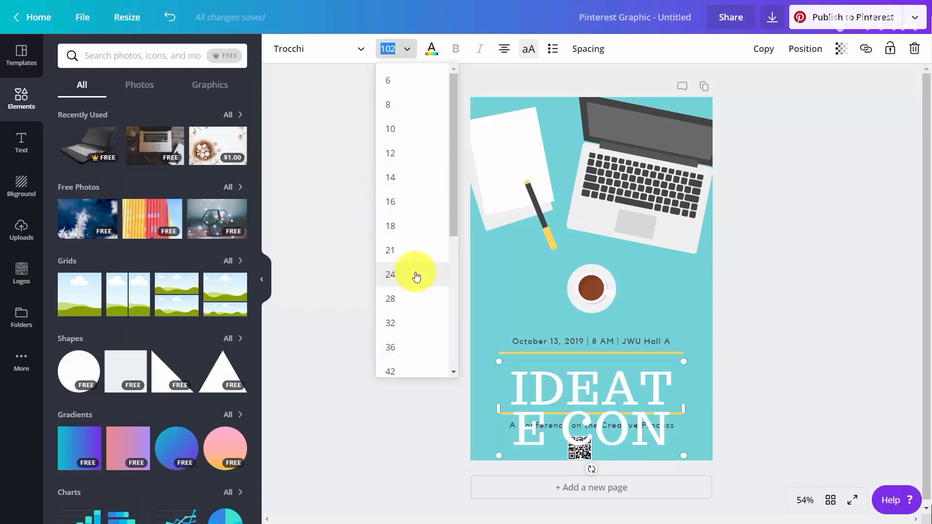
scroll(417, 277, down, 4)
click(410, 308)
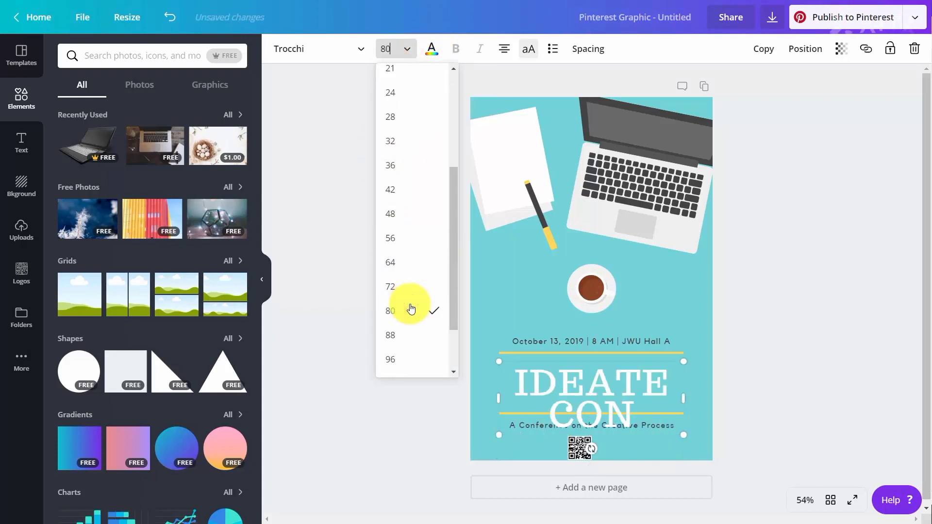
click(384, 54)
click(384, 52)
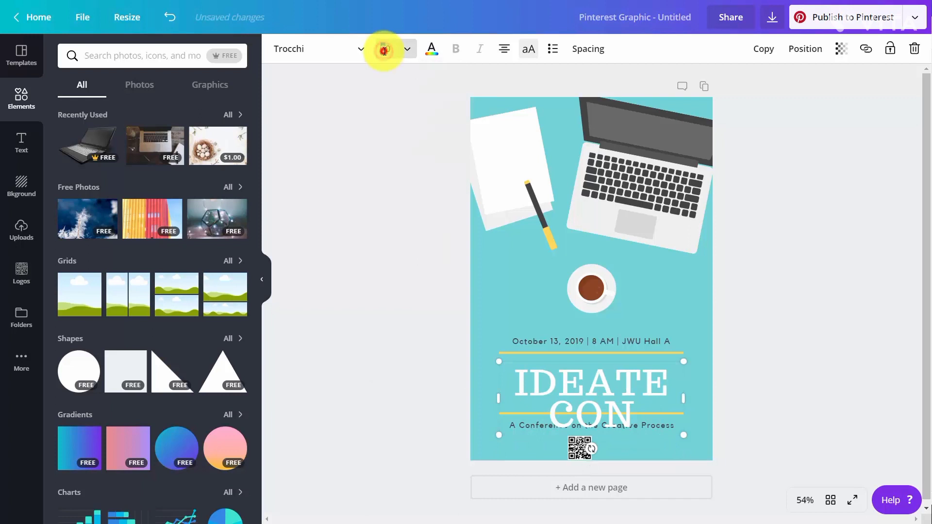
click(384, 52)
click(384, 51)
click(384, 51)
click(385, 52)
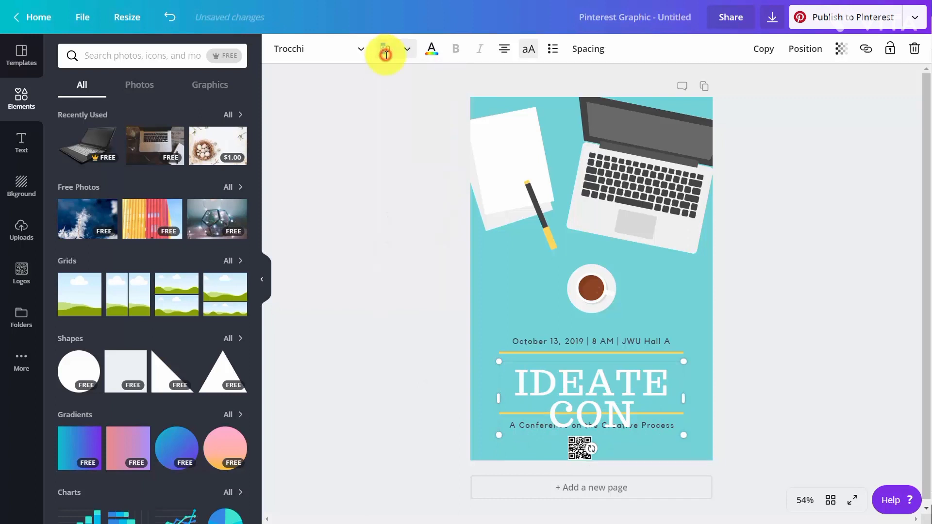
click(386, 53)
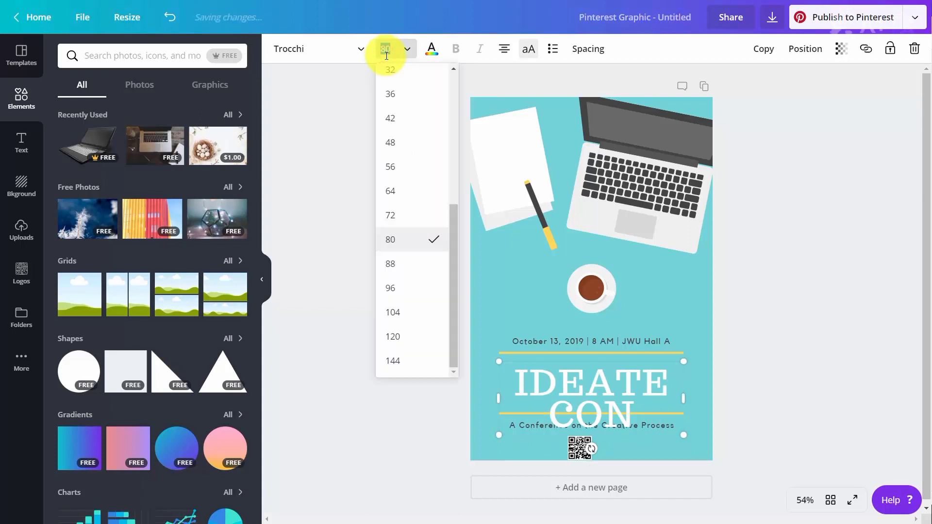
text(60)
key(Return)
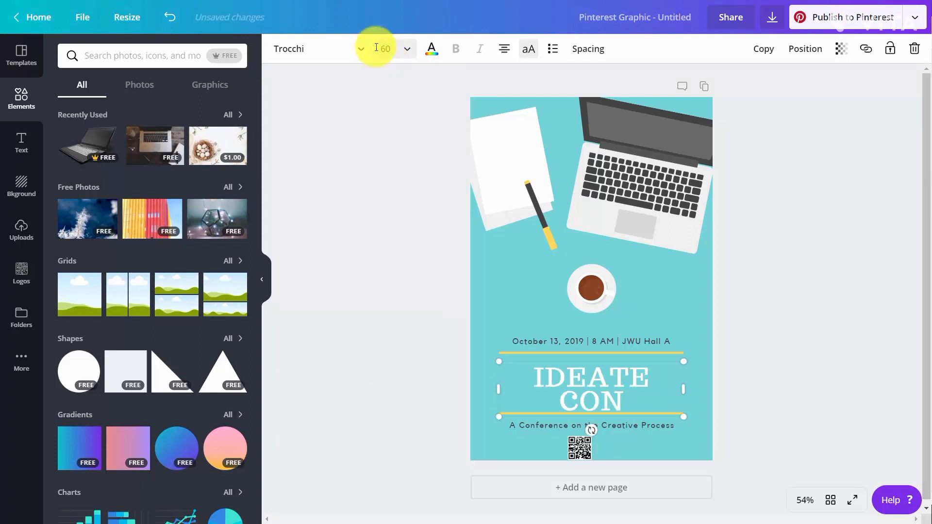
click(384, 48)
click(384, 49)
click(385, 50)
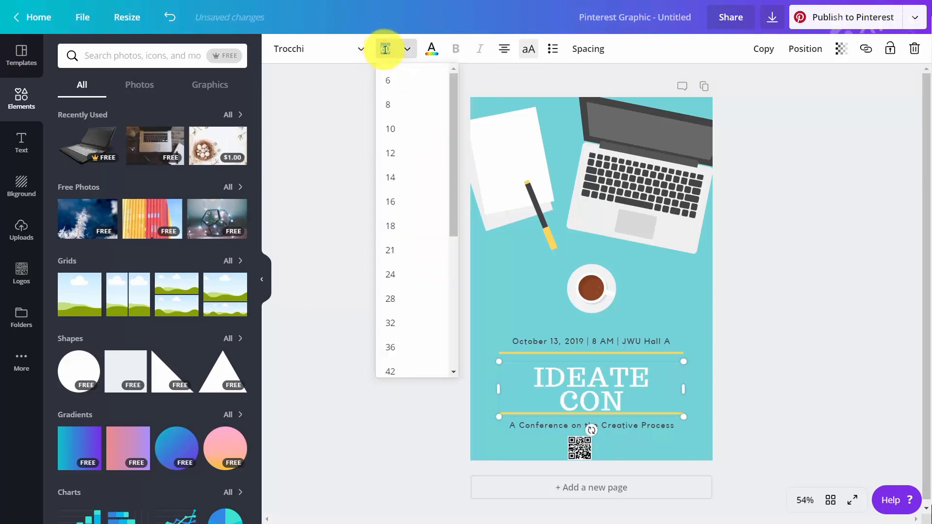
text(50)
key(Return)
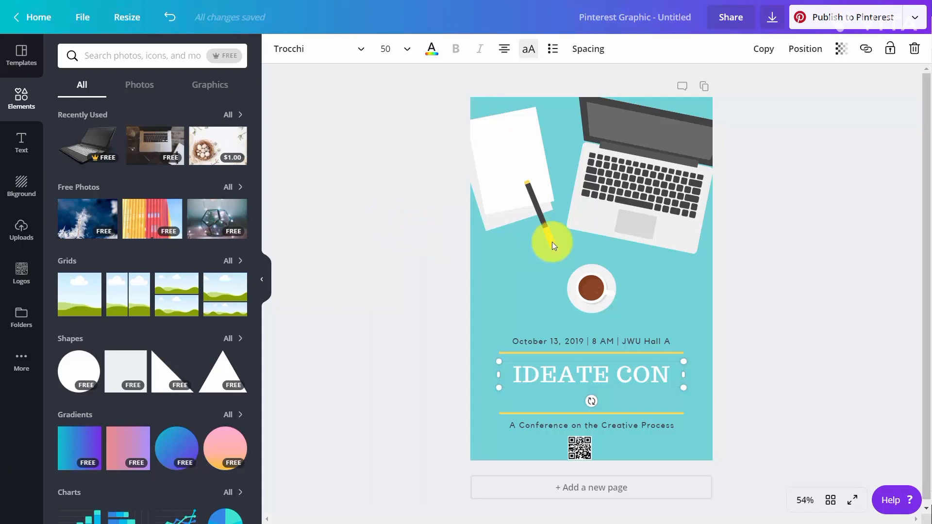
Share the design with the team, giving all members edit access, and send the invites
click(727, 18)
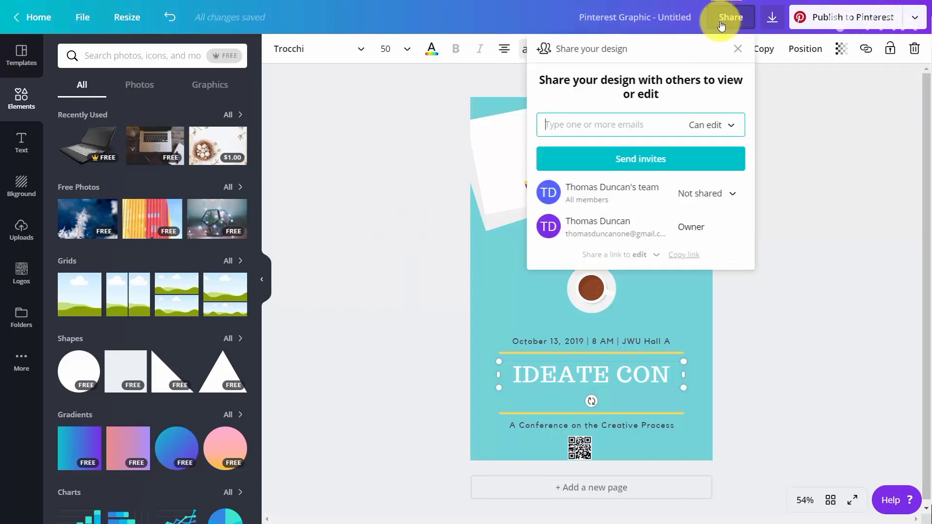
click(623, 196)
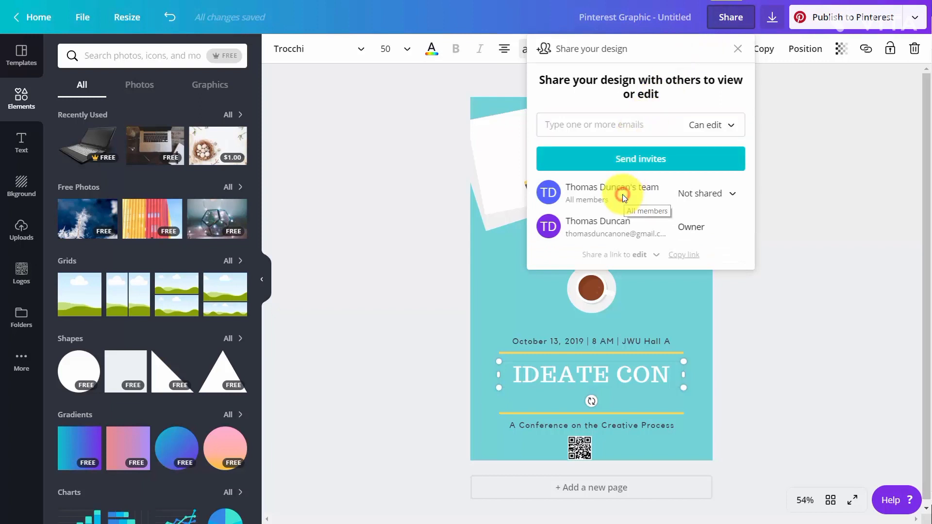
click(724, 193)
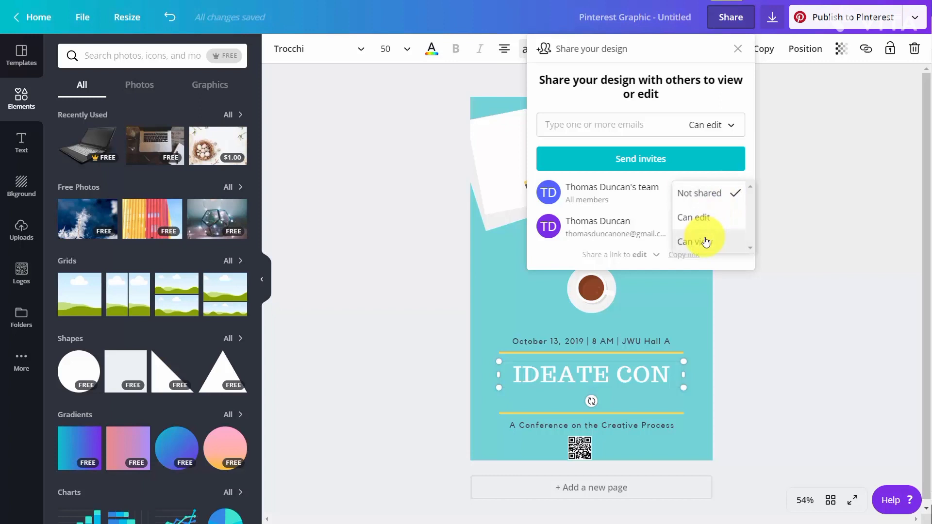
click(696, 219)
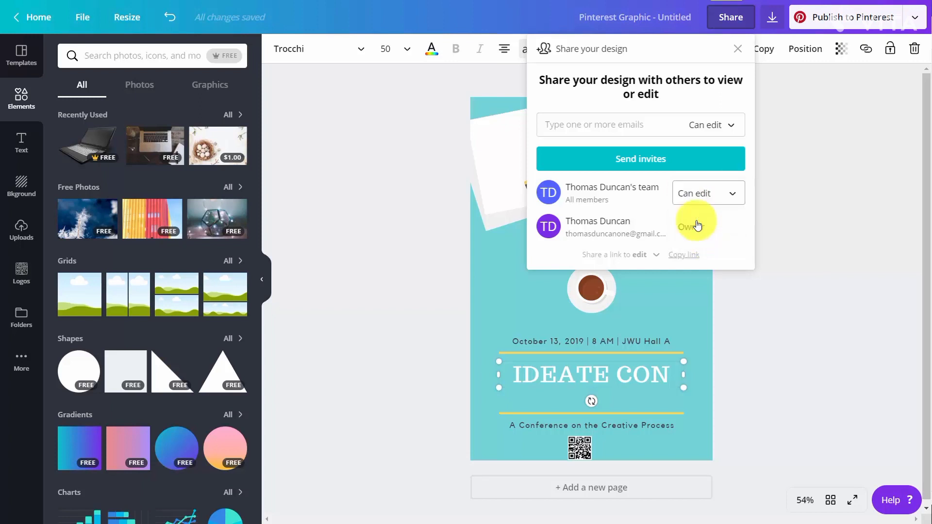
click(633, 167)
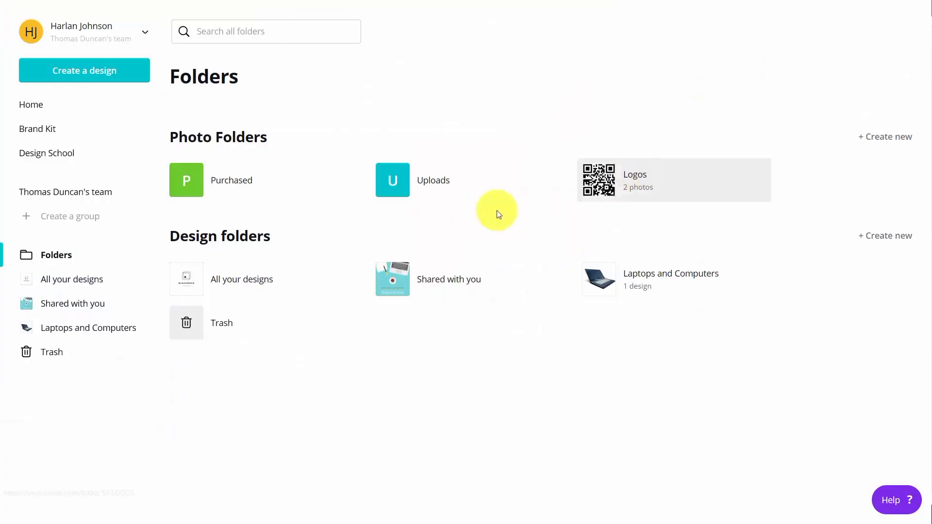
From the team member's Shared with you folder, open the shared Untitled Design for editing
click(400, 283)
mouse_move(208, 139)
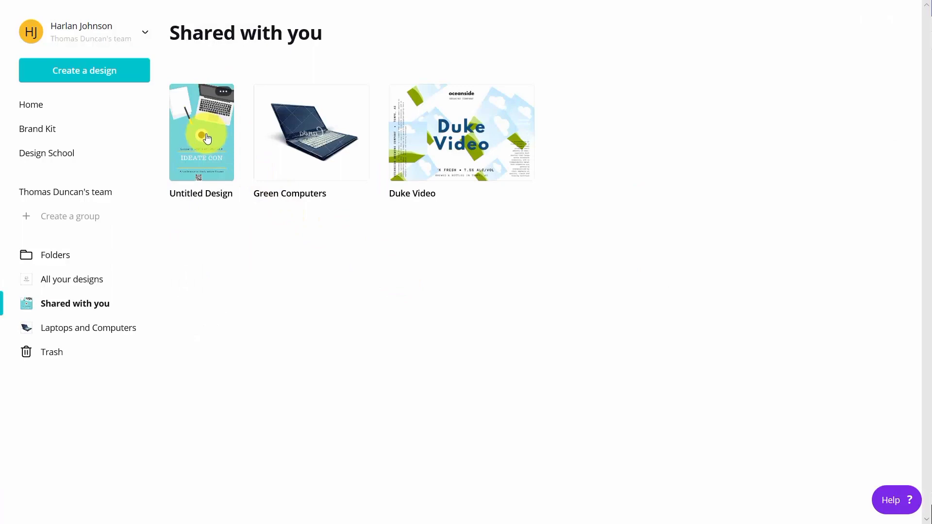
click(207, 141)
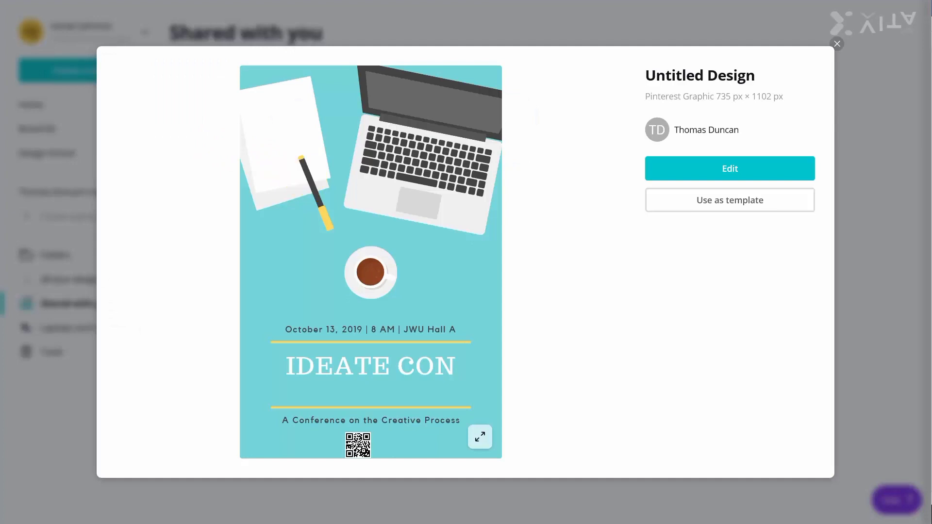
click(725, 169)
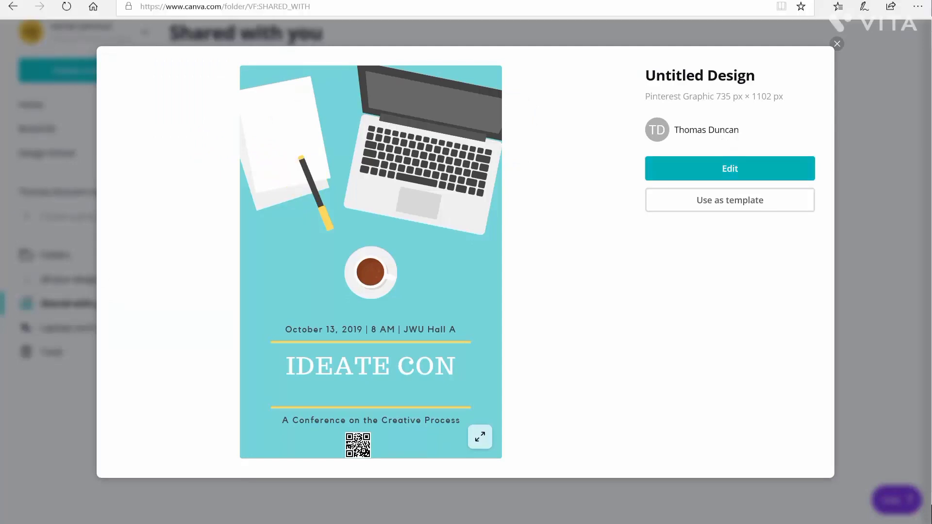
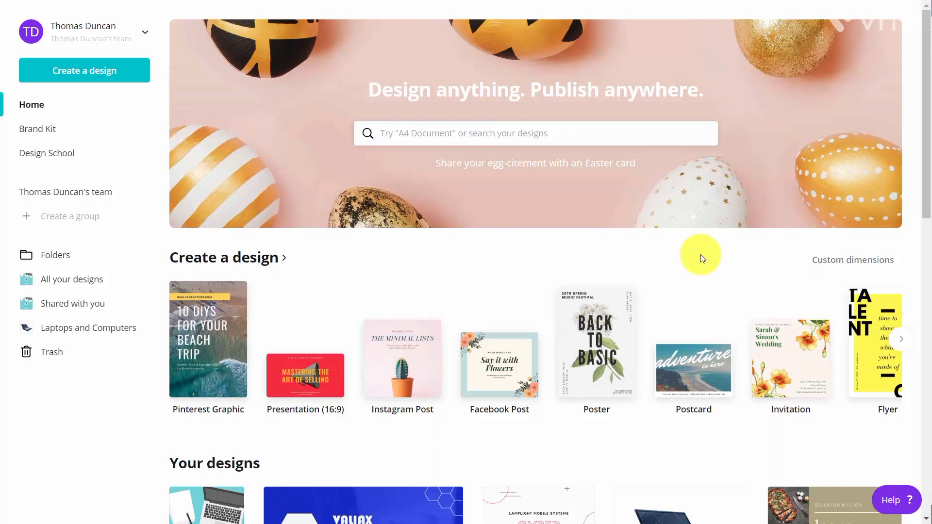
Start a new Business Card design by searching for business cards from the home page
click(485, 139)
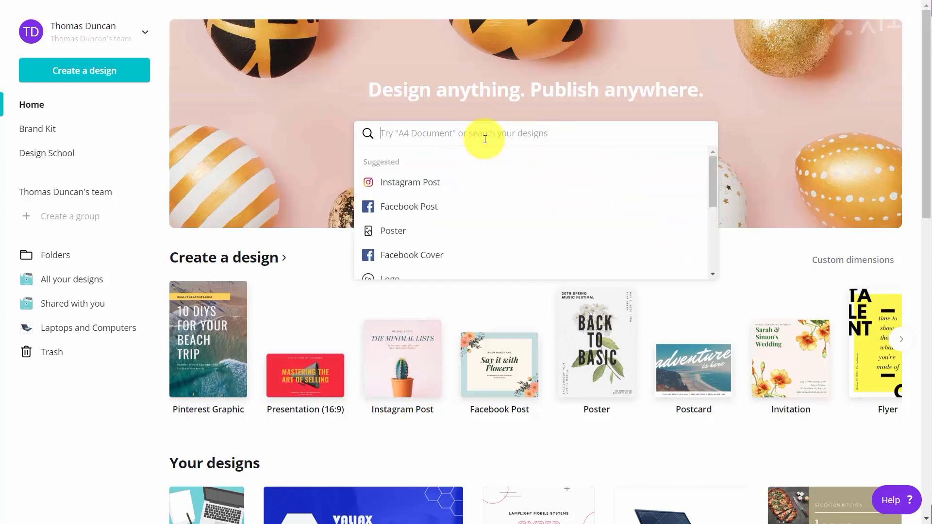
text(busine)
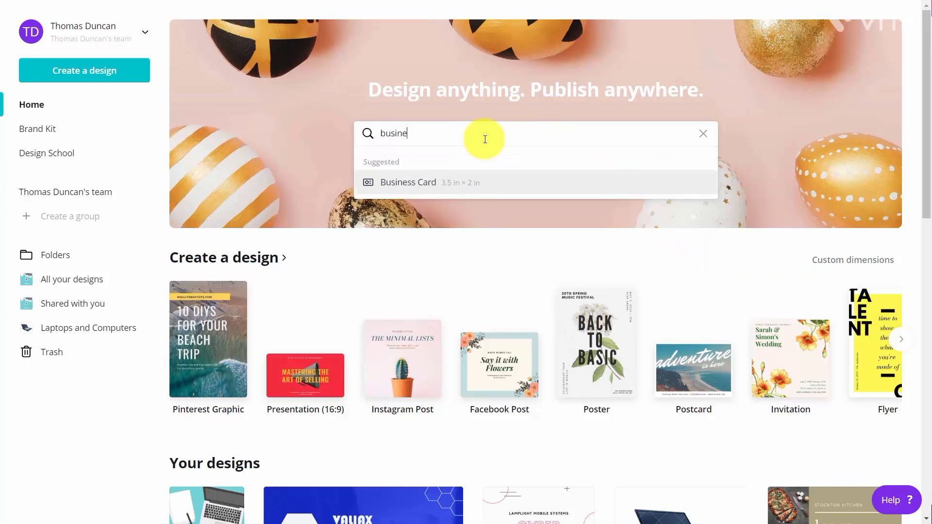
click(427, 183)
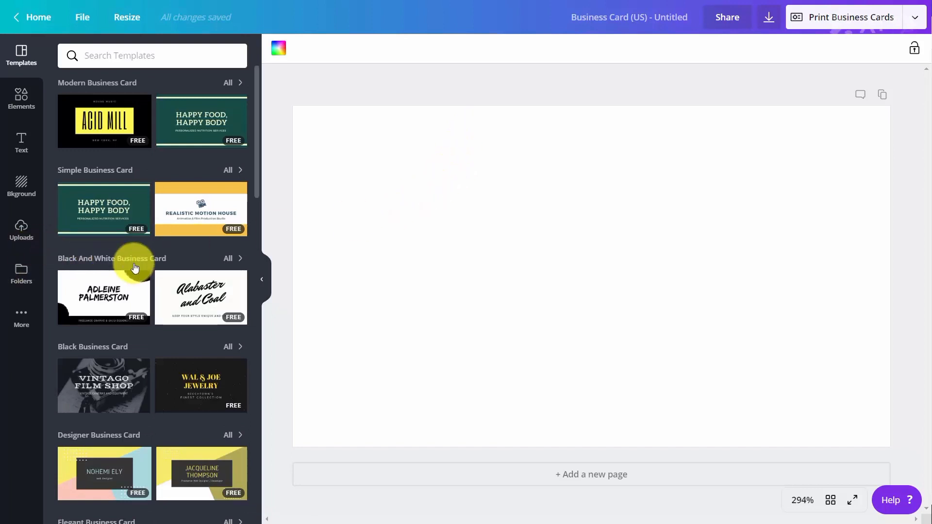
Browse the business card templates and apply the White Lined Notebook Teacher Shining Stars Kindergarten page
scroll(136, 263, down, 1)
scroll(136, 263, down, 4)
scroll(135, 262, up, 1)
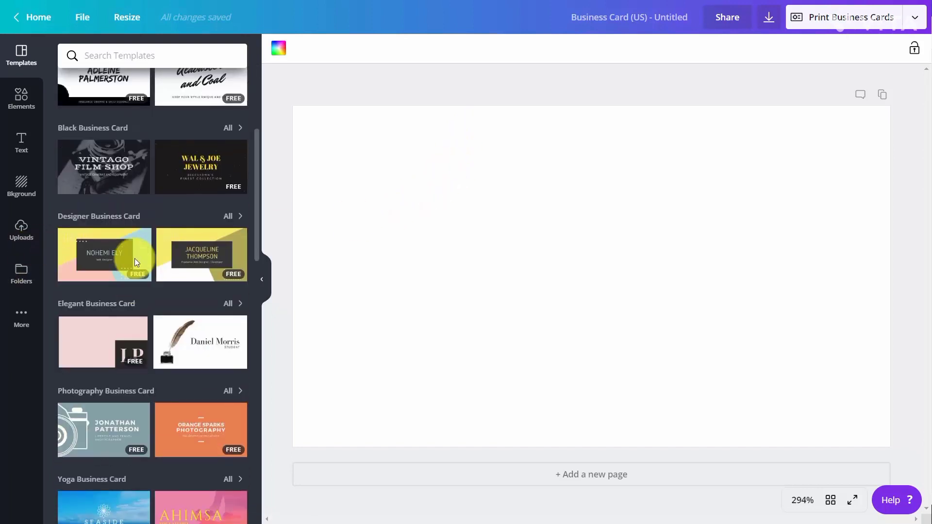
scroll(136, 263, up, 4)
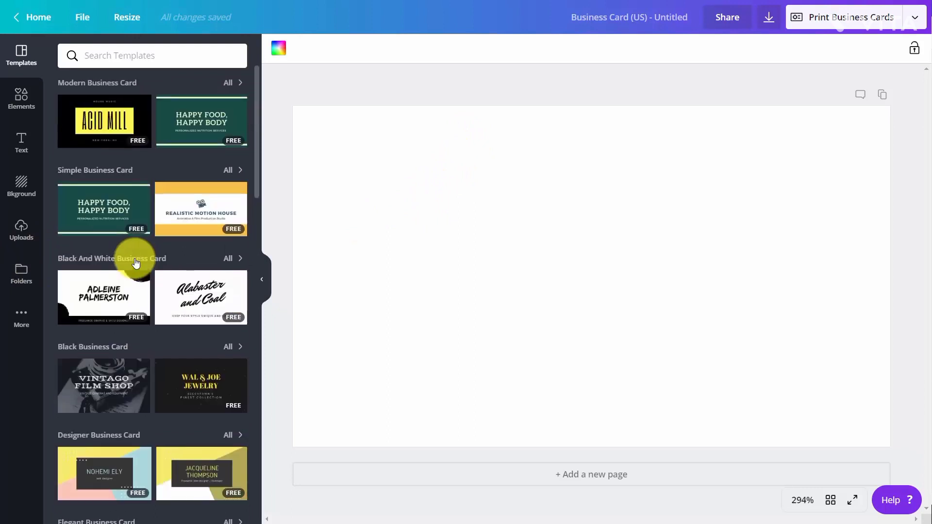
scroll(136, 263, down, 8)
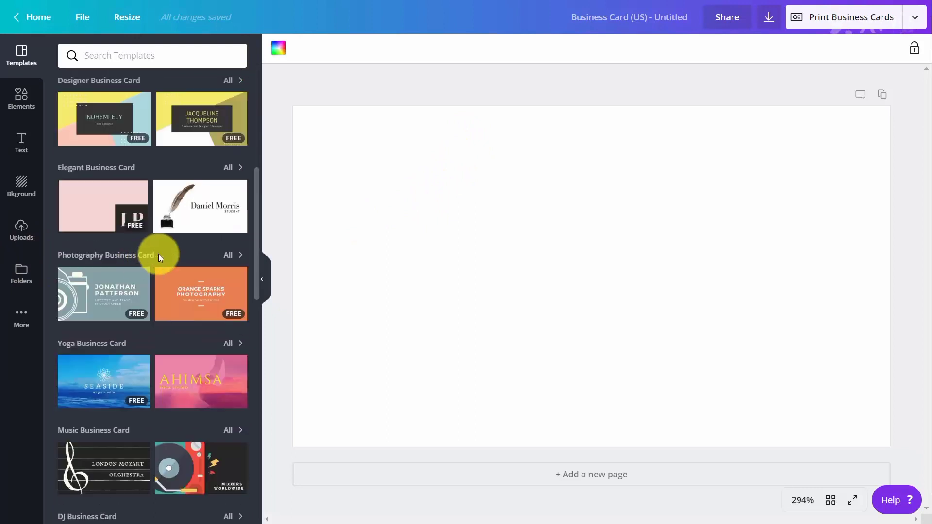
mouse_move(225, 204)
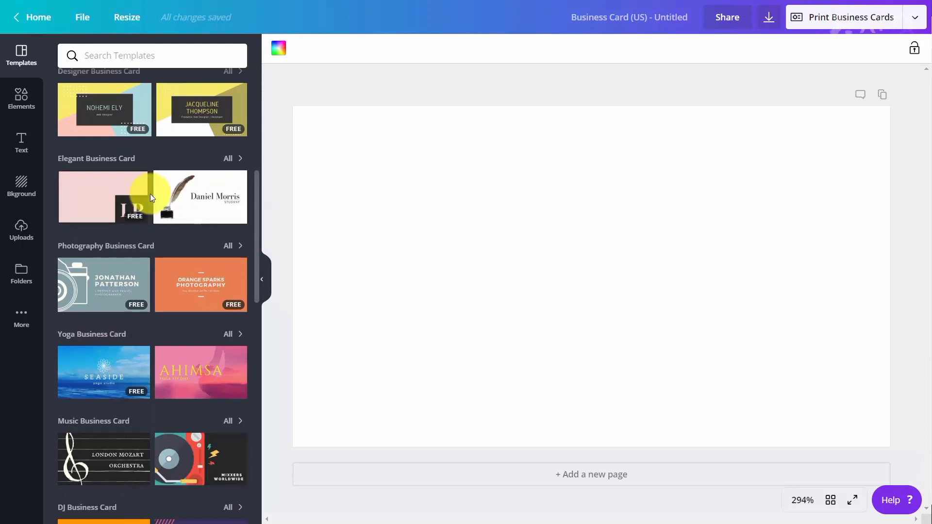
scroll(153, 228, down, 10)
mouse_move(108, 132)
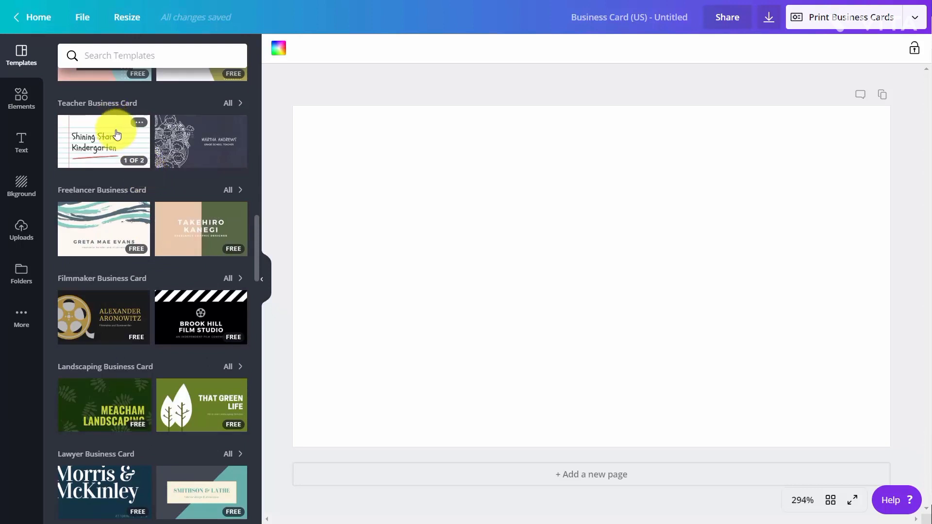
click(86, 141)
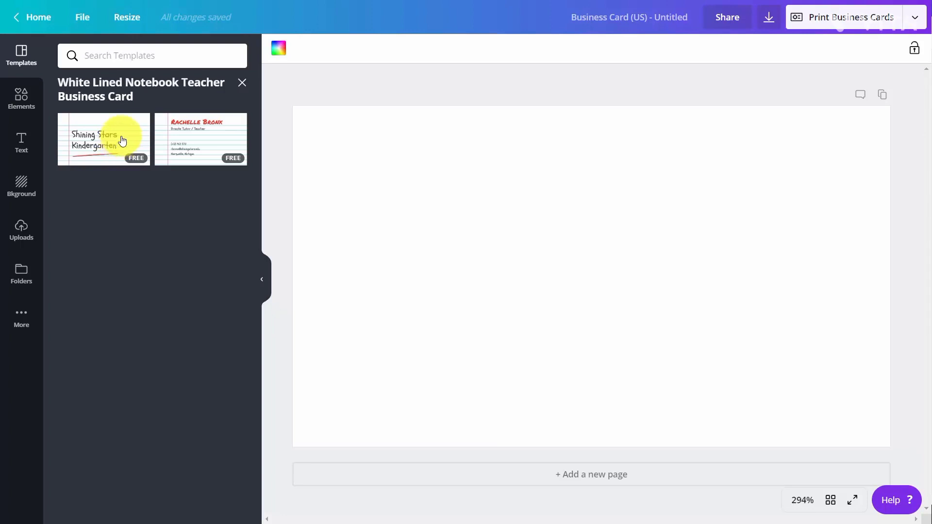
click(121, 141)
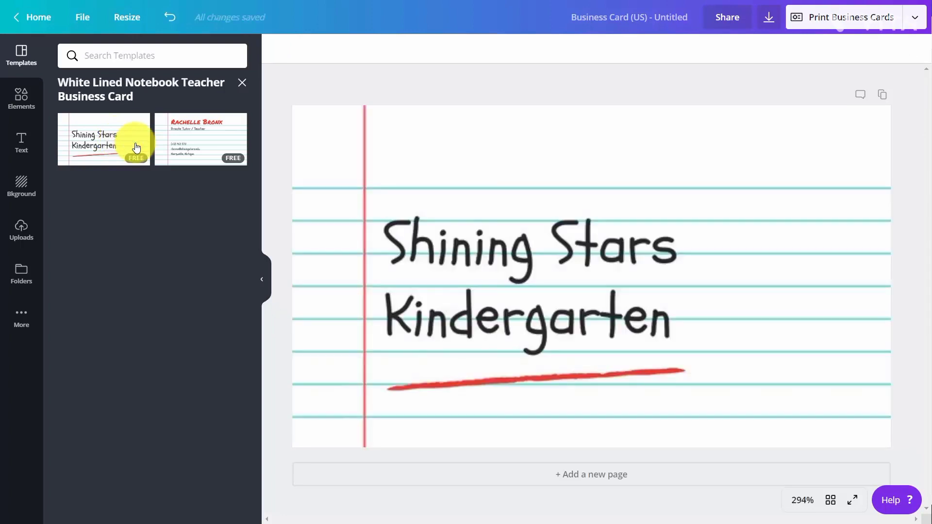
Add a second page and apply the template's Rachelle Bronx contact page to it
click(569, 485)
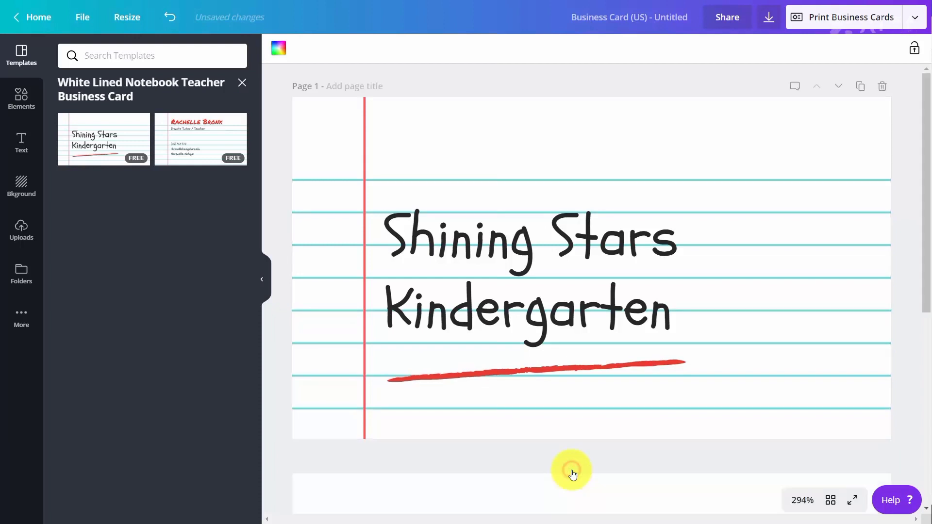
click(187, 138)
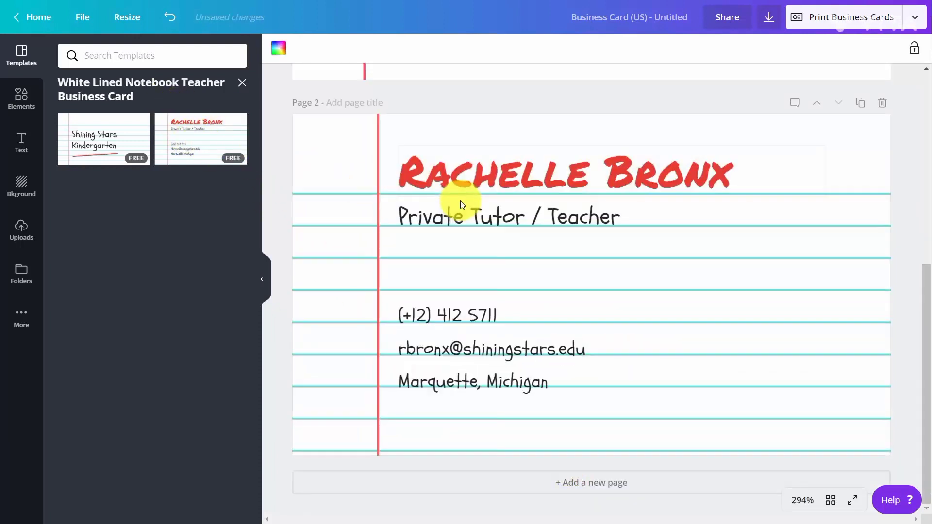
Apply the blue brand color to page 2's background and to the notebook lines on page 1
scroll(460, 194, up, 5)
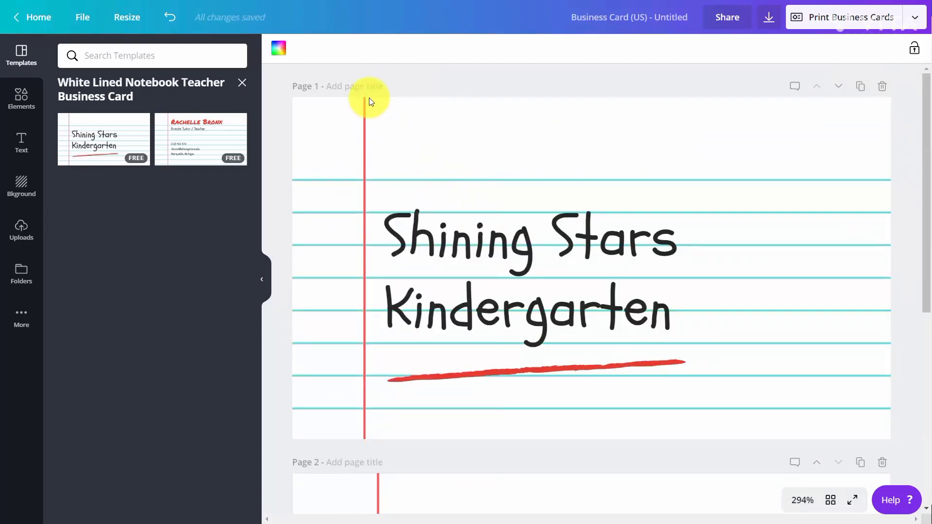
click(279, 50)
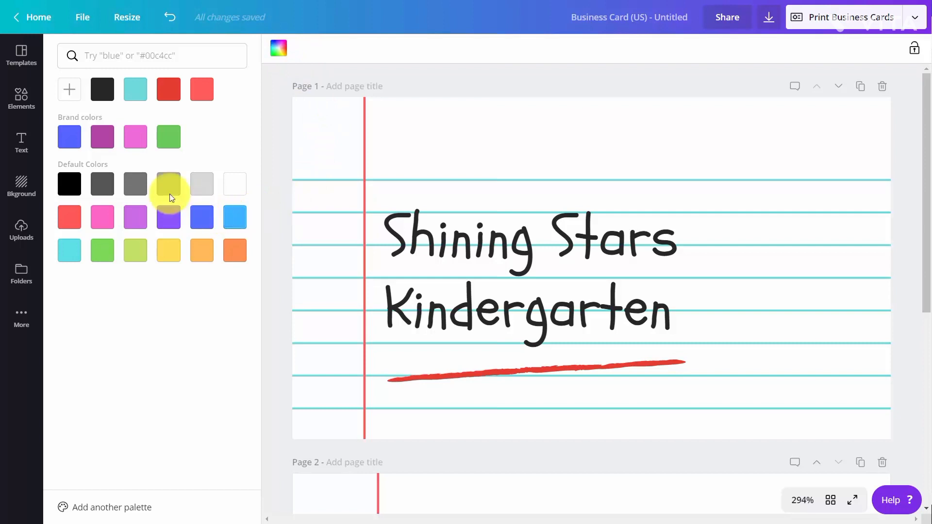
click(77, 147)
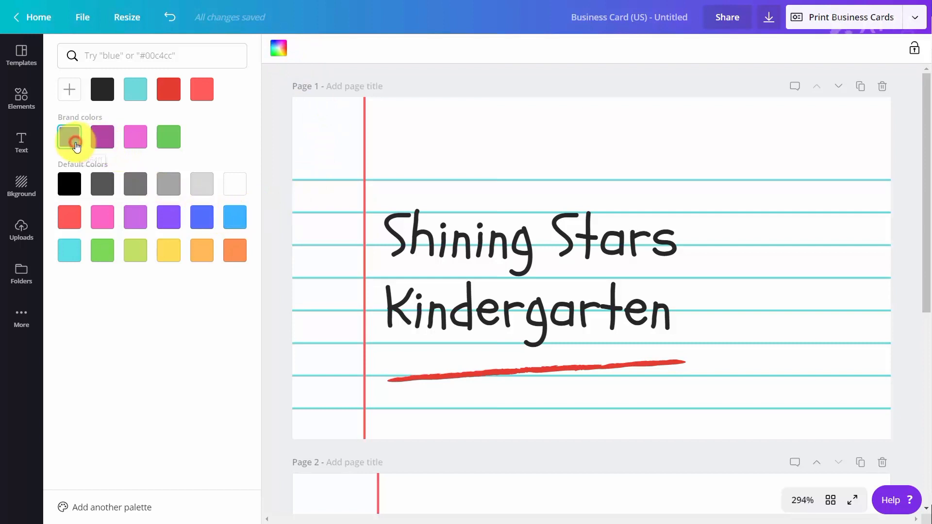
click(381, 154)
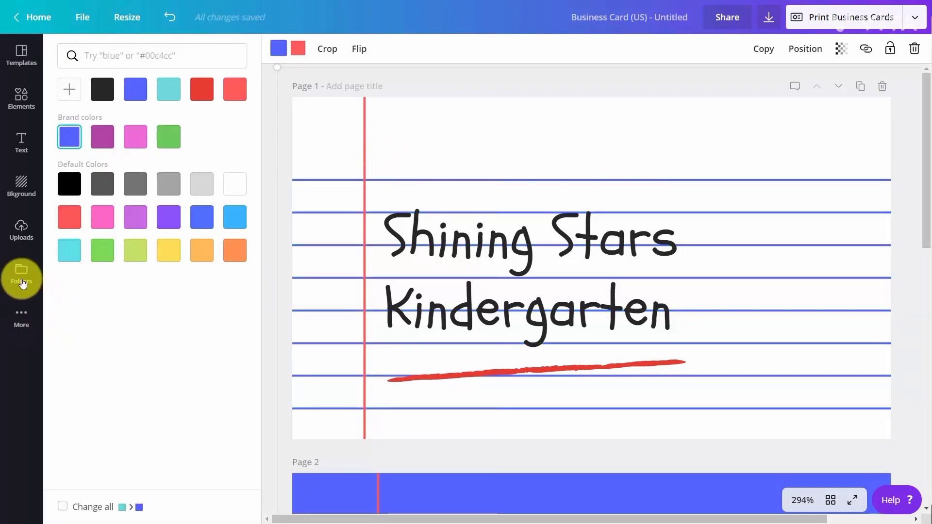
Insert the QR code from the Logos folder, shrink it and place it in page 1's top-right corner
click(18, 275)
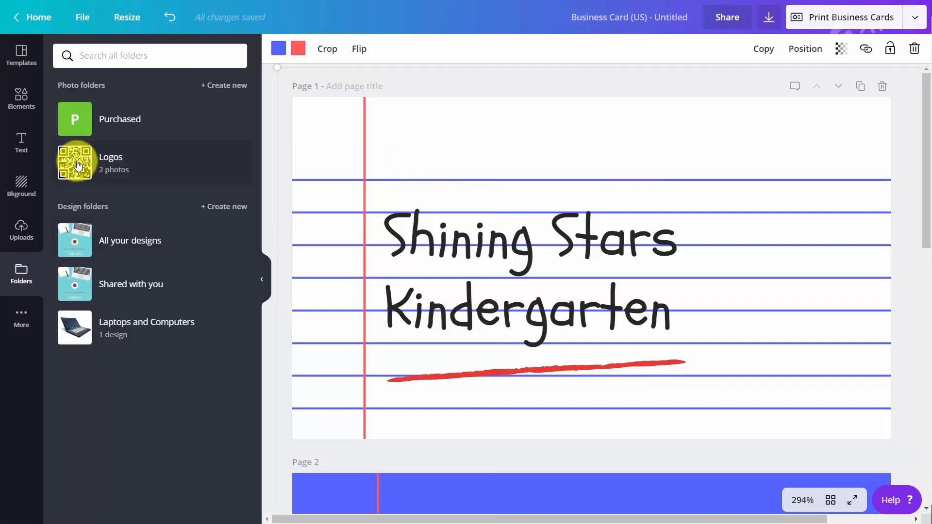
click(78, 164)
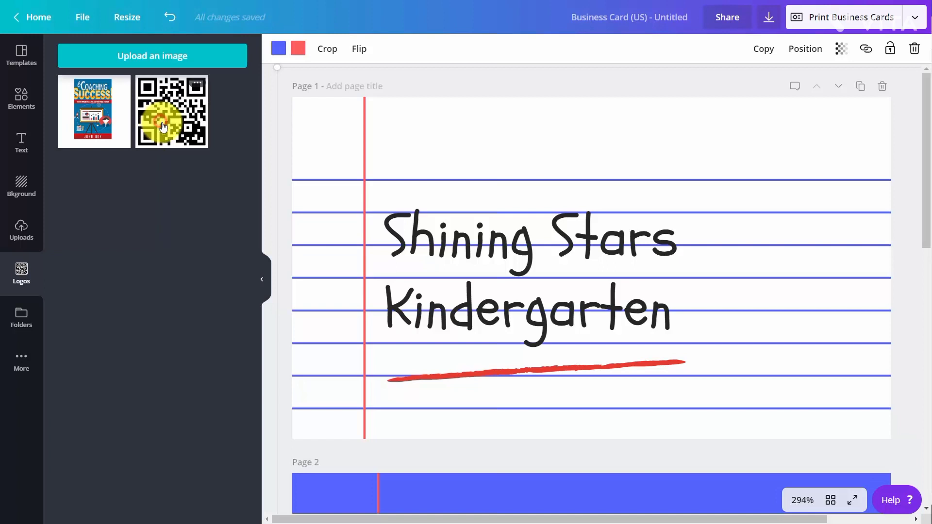
click(161, 126)
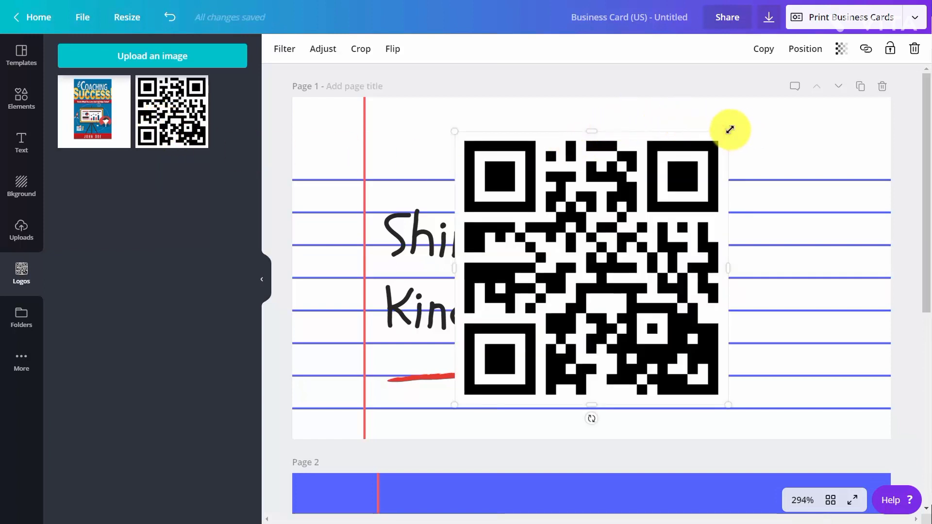
drag(724, 136, 527, 284)
drag(510, 329, 836, 128)
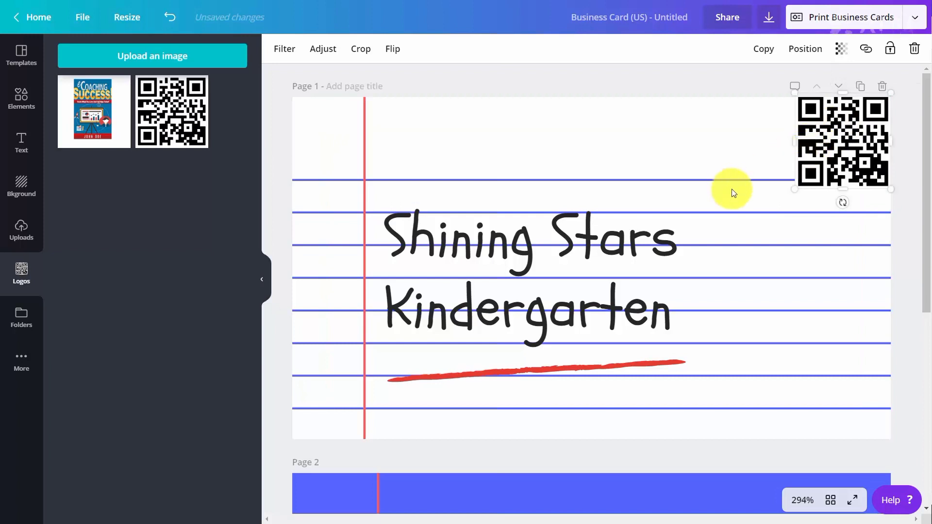
Turn on the free filter, search element photos for teach, and add the TEACH blocks photo to the card
click(22, 101)
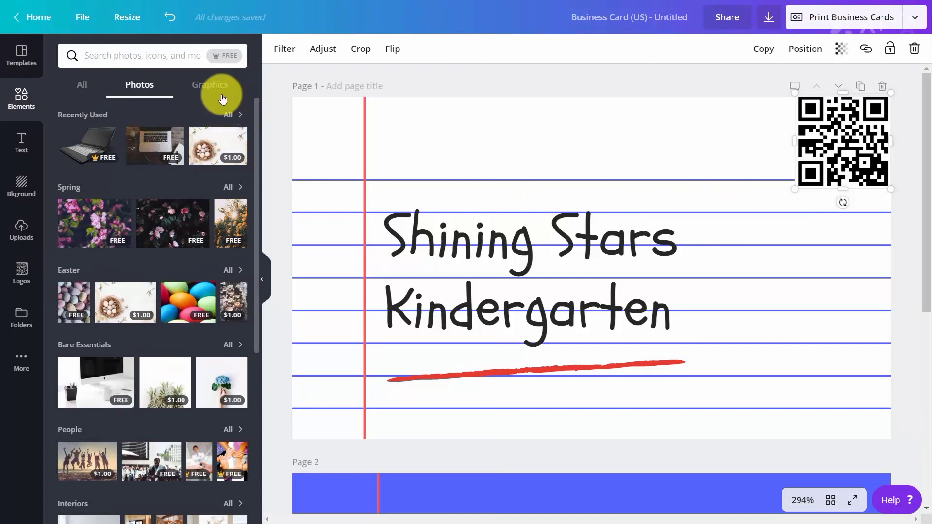
click(230, 57)
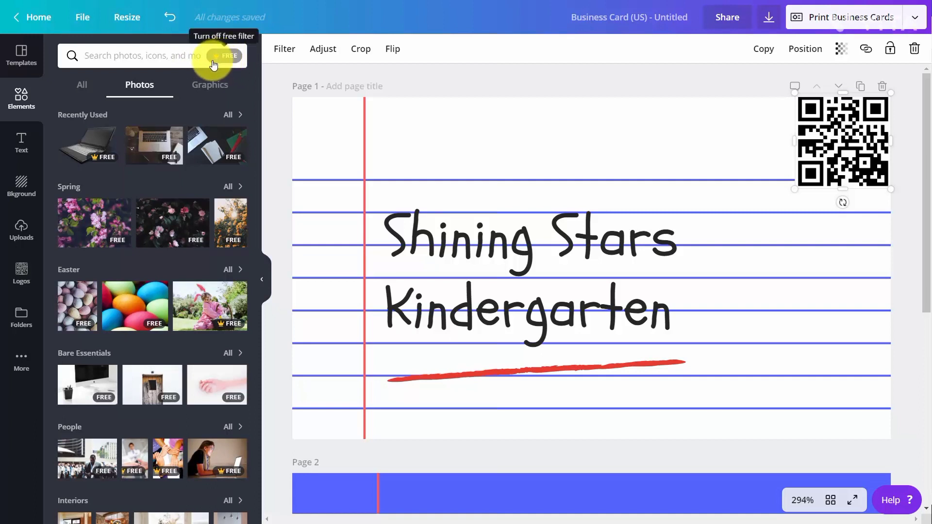
click(156, 62)
text(teach)
key(Return)
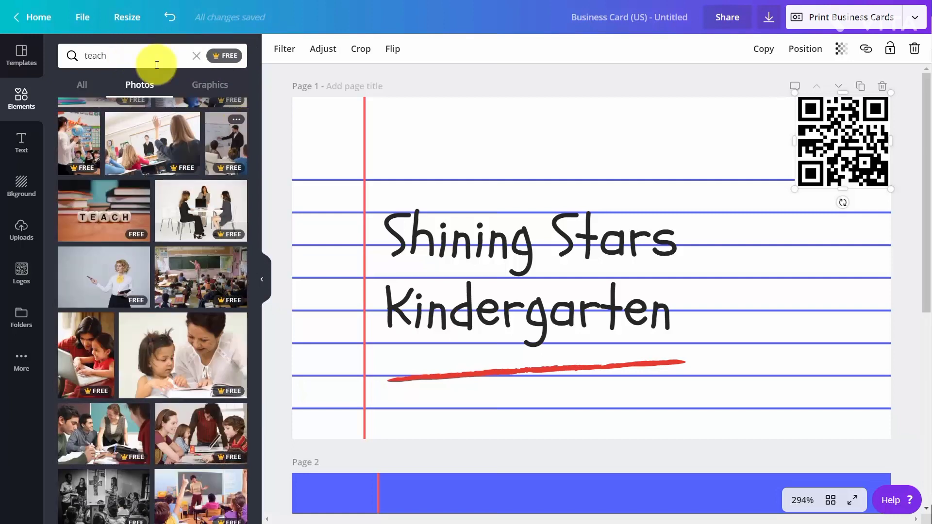
click(117, 209)
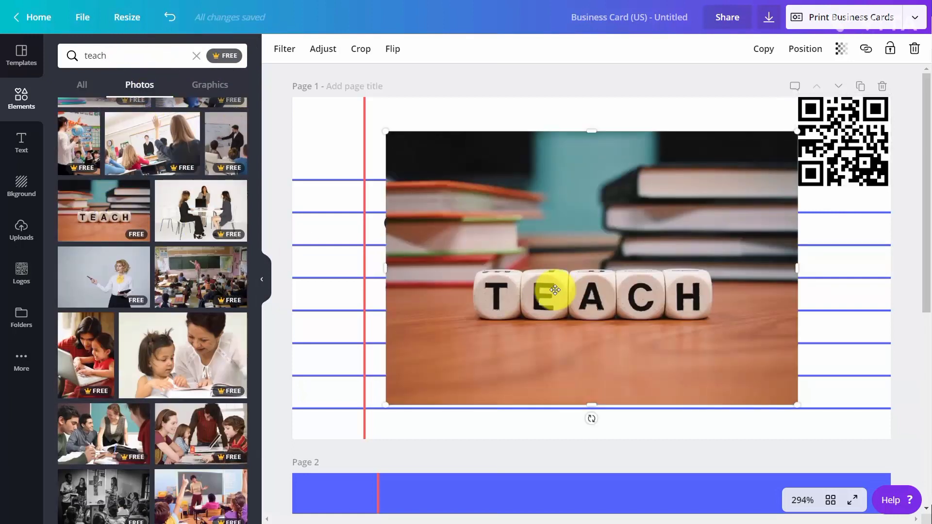
Apply the Peony filter to the TEACH photo
click(287, 50)
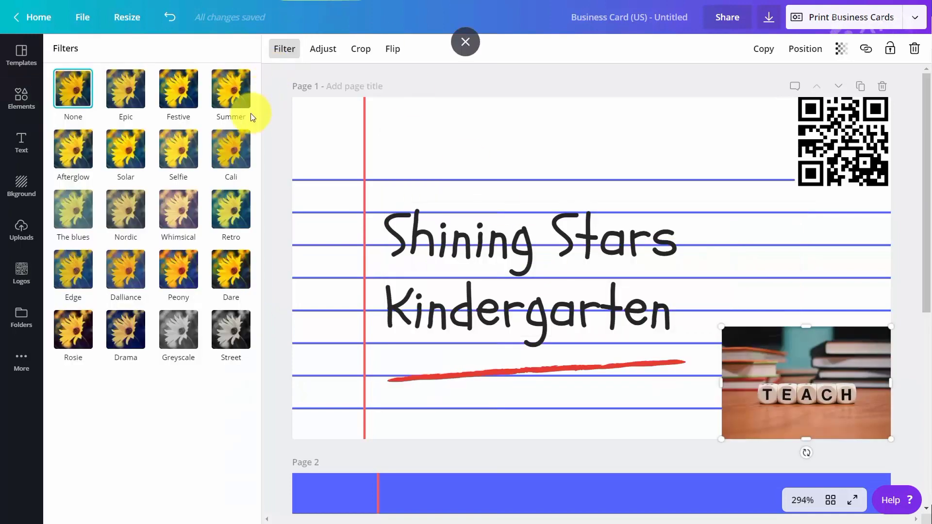
click(185, 279)
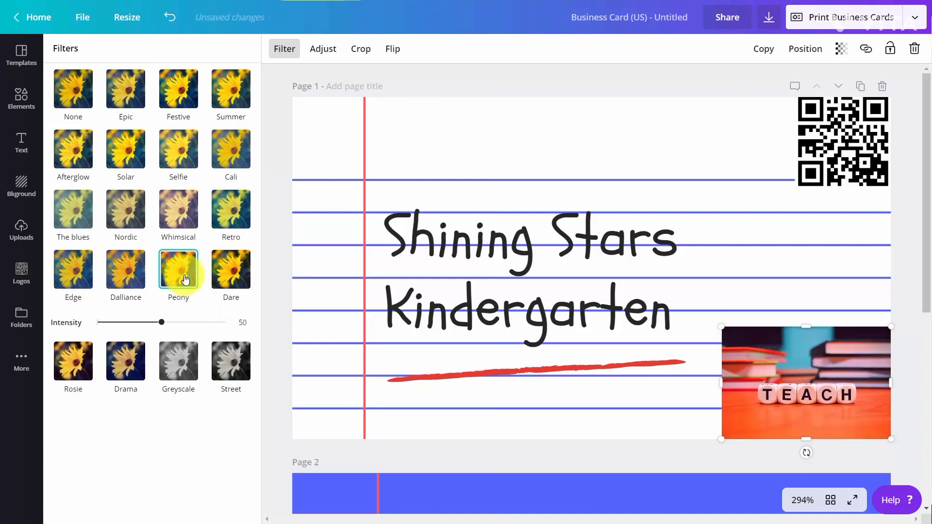
Flip the TEACH photo horizontally and then flip it back
click(394, 49)
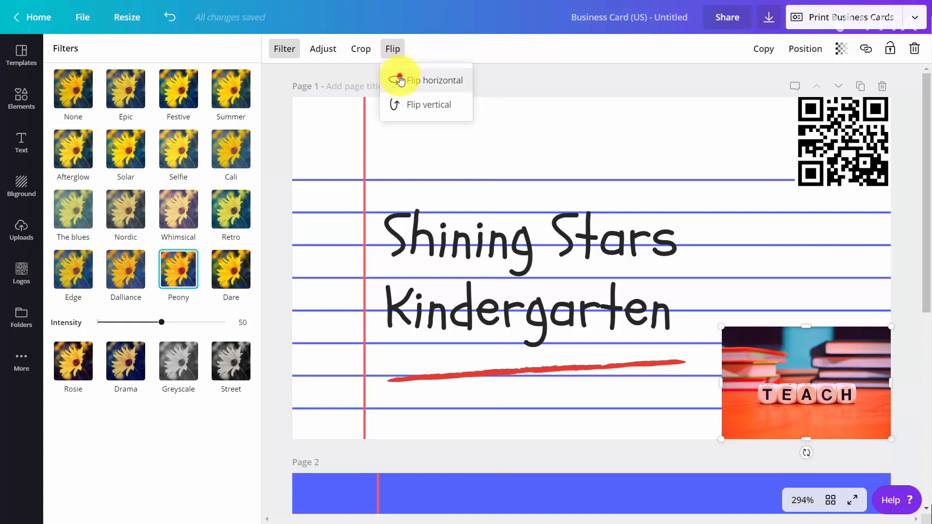
click(399, 79)
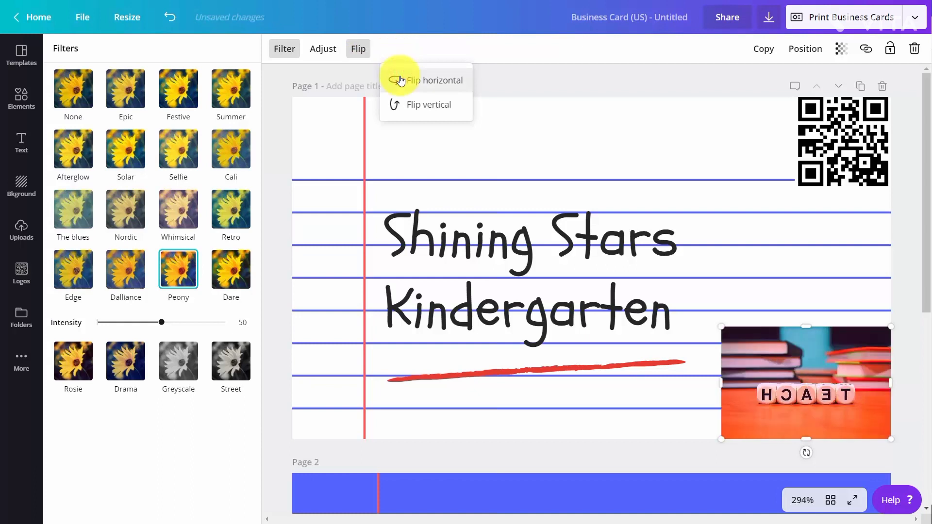
click(398, 81)
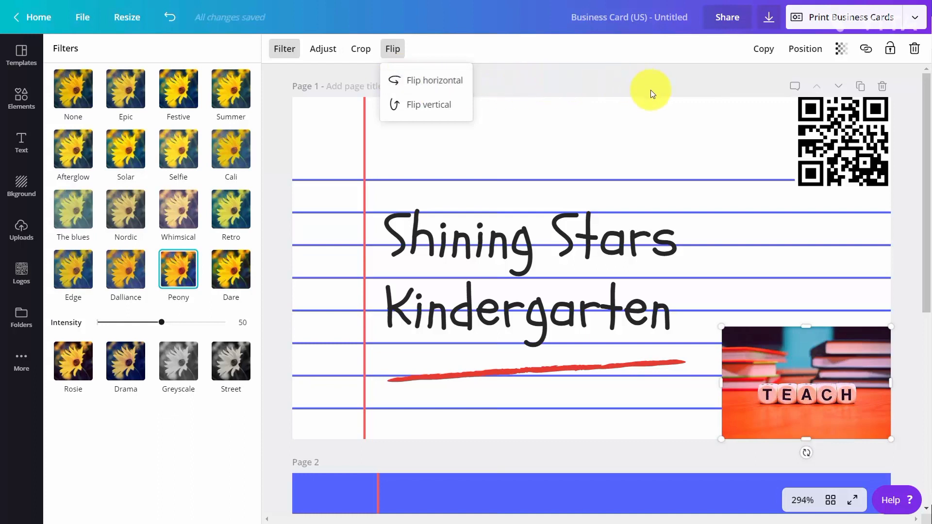
Set the TEACH photo's transparency to 18 and deselect it
click(842, 50)
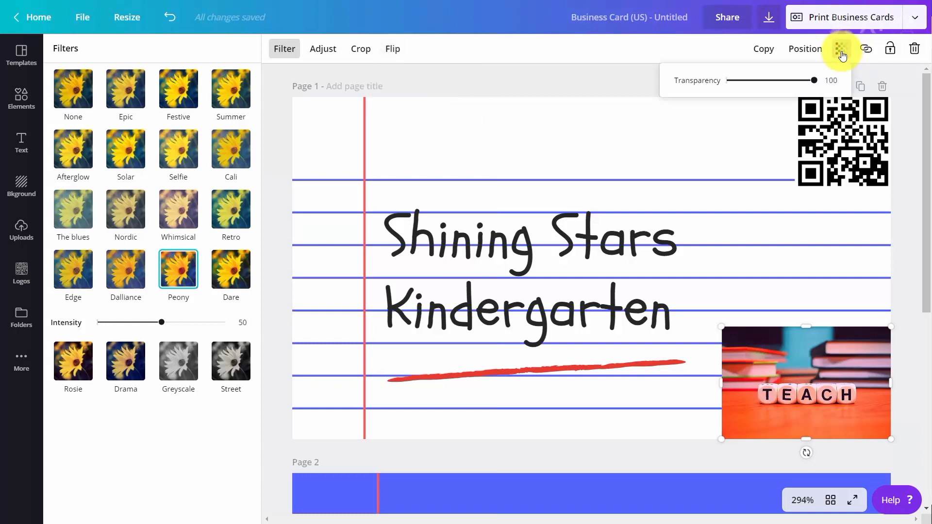
drag(813, 80, 741, 101)
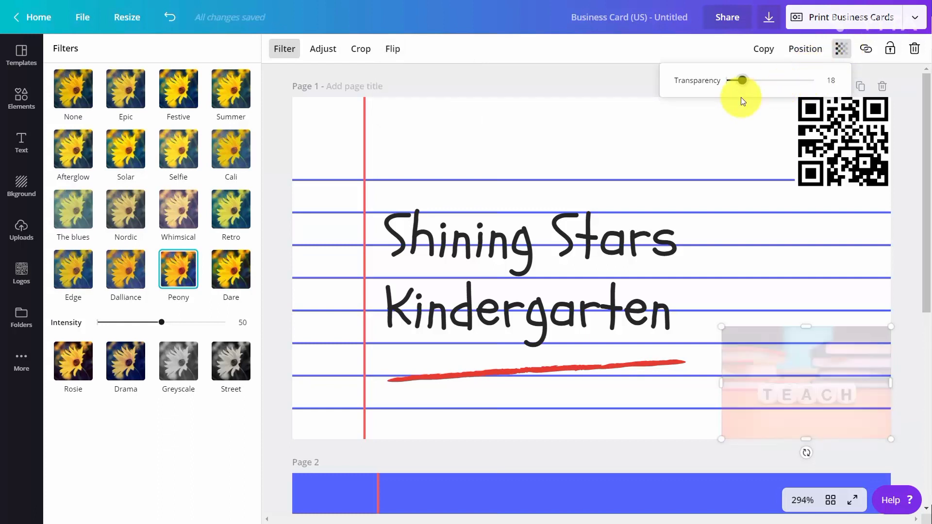
click(587, 74)
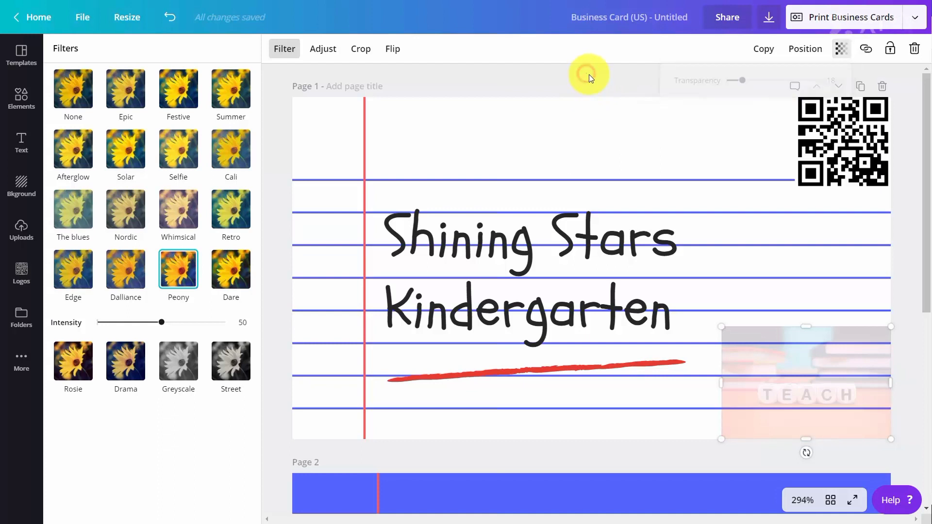
click(589, 74)
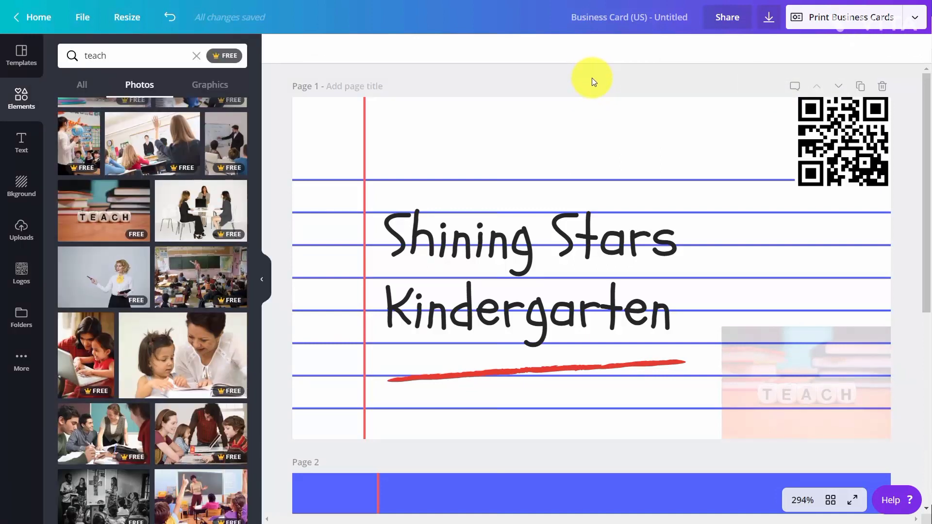
Select the Shining Stars Kindergarten text and change its font to Arimo
double_click(514, 234)
drag(415, 235, 640, 260)
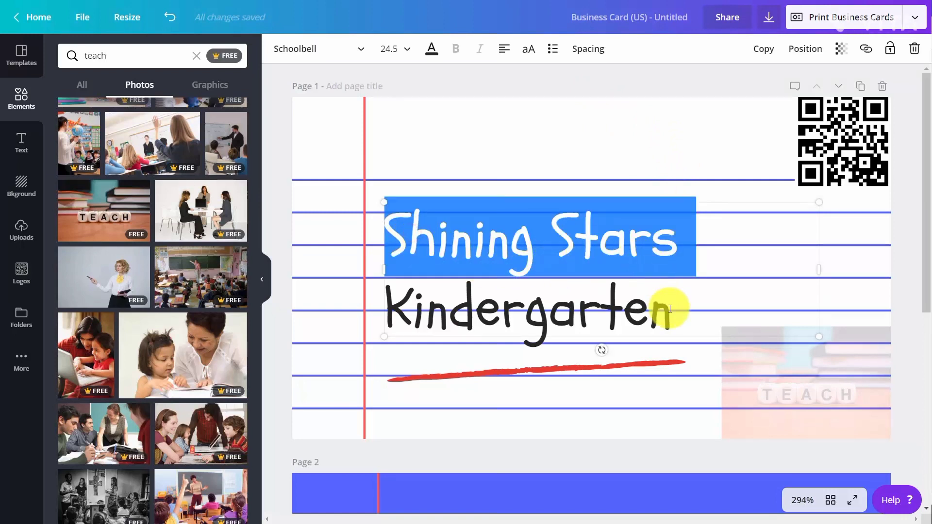
drag(670, 308, 381, 239)
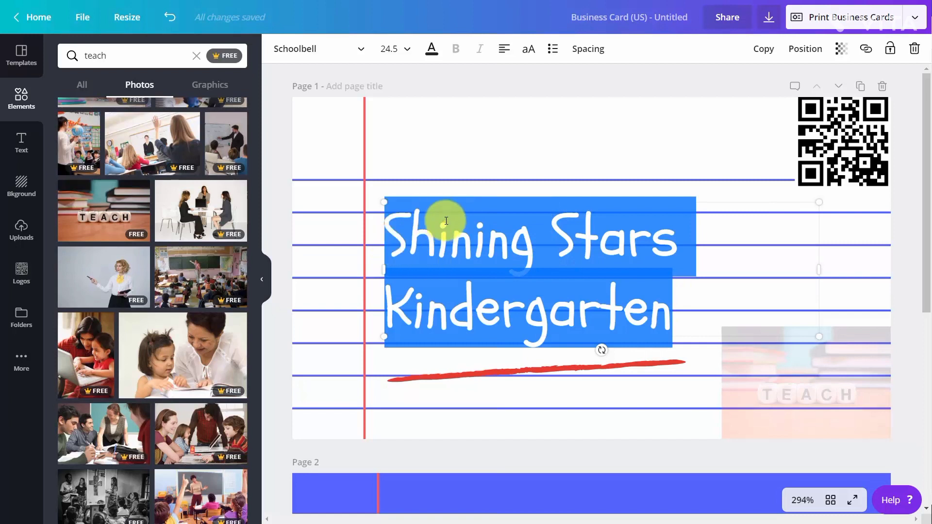
click(364, 48)
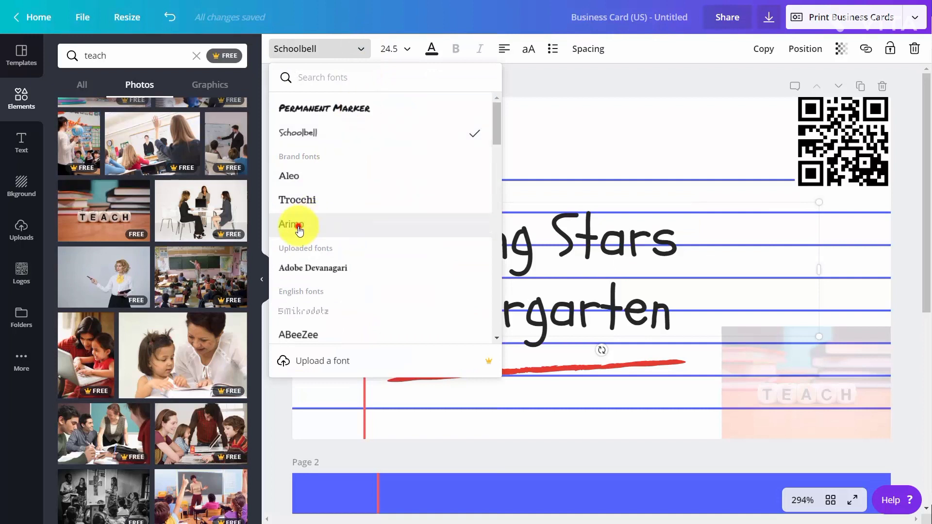
click(298, 226)
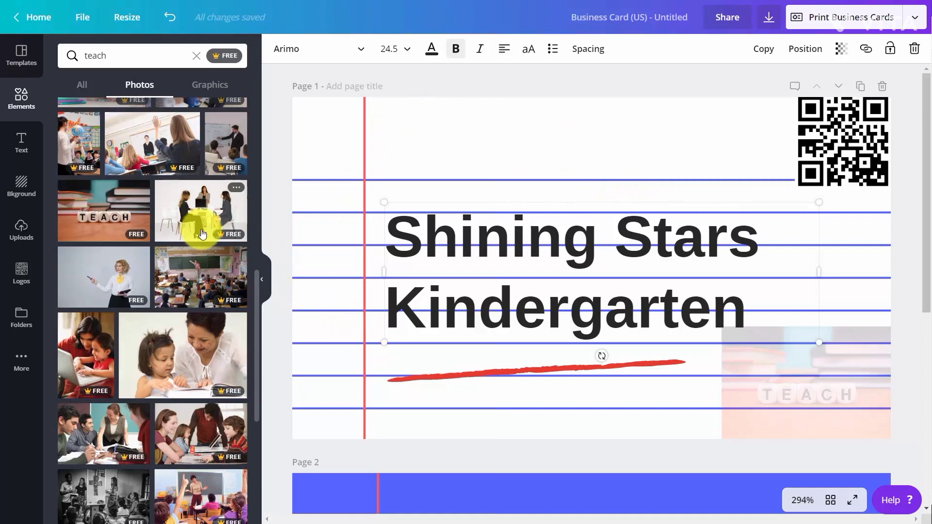
Open the business card print order options and select 2,000 copies
click(832, 20)
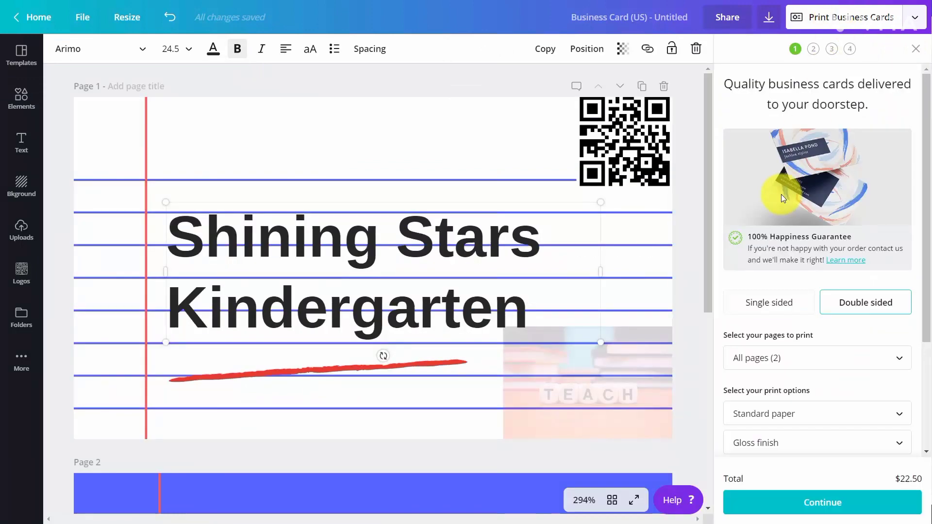
scroll(790, 183, down, 1)
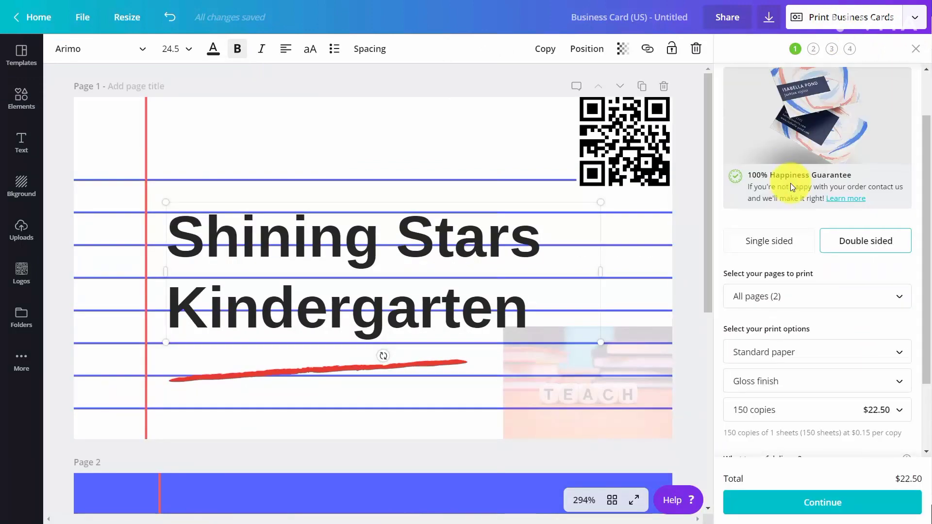
scroll(790, 182, down, 2)
scroll(790, 183, up, 1)
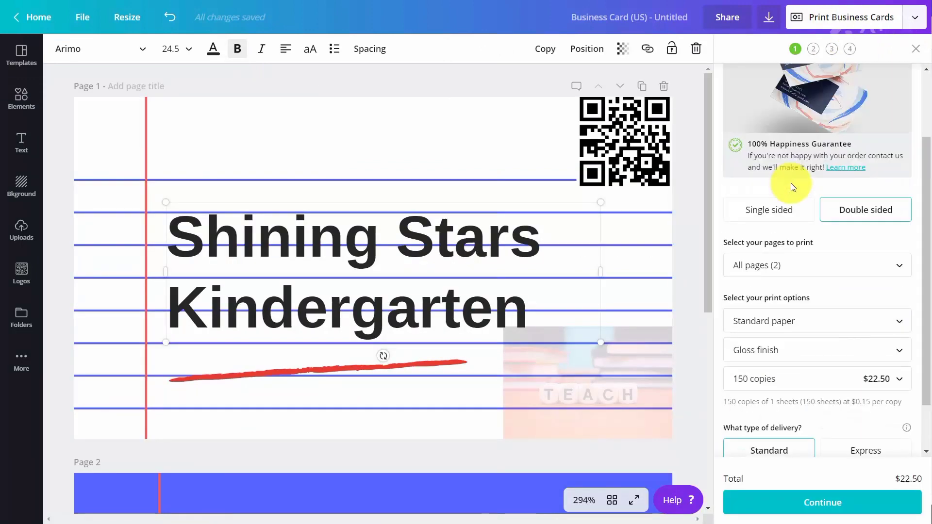
scroll(792, 183, down, 1)
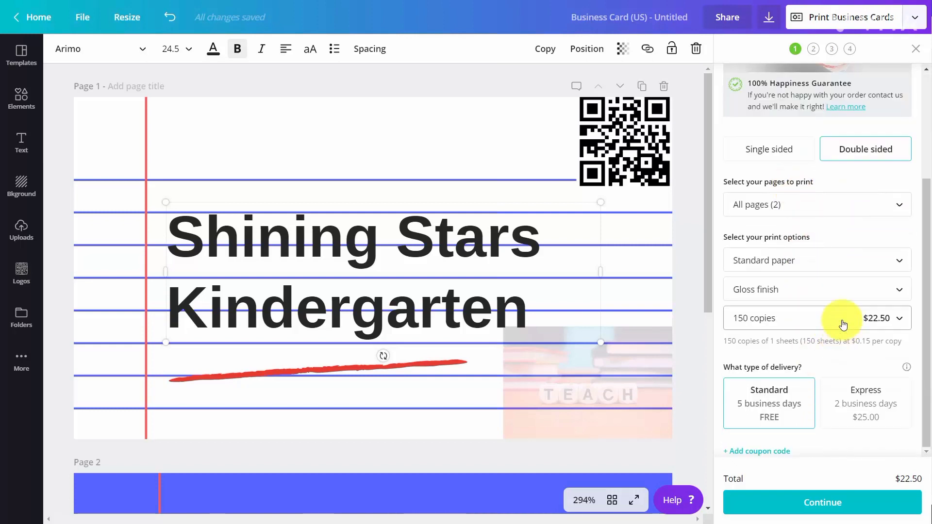
click(844, 325)
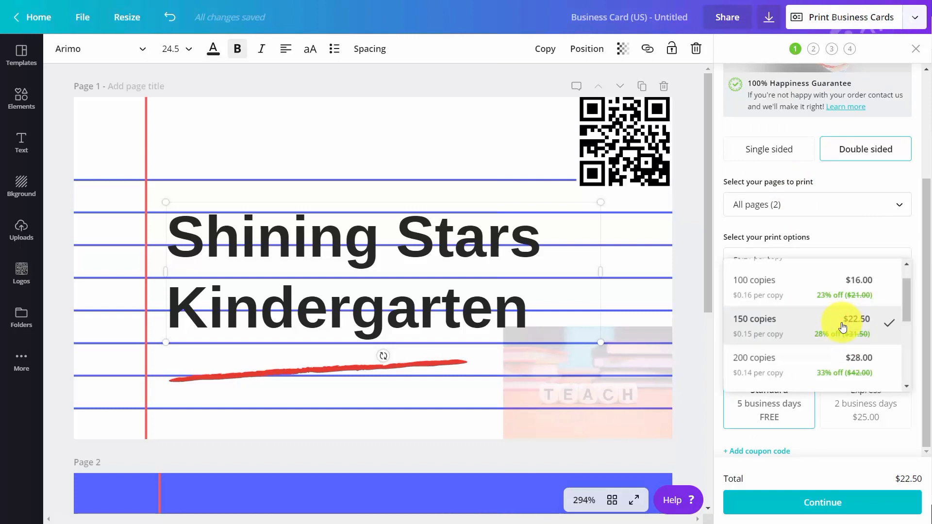
scroll(844, 325, down, 5)
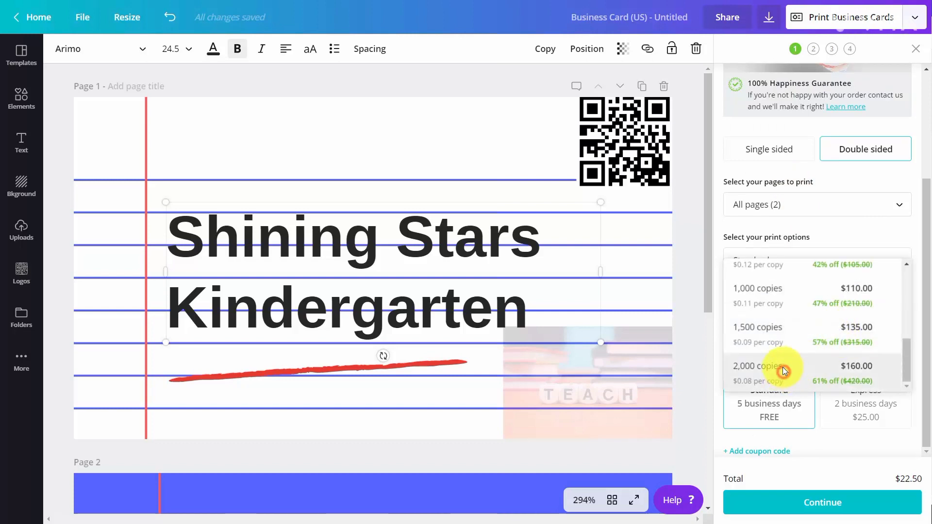
click(785, 377)
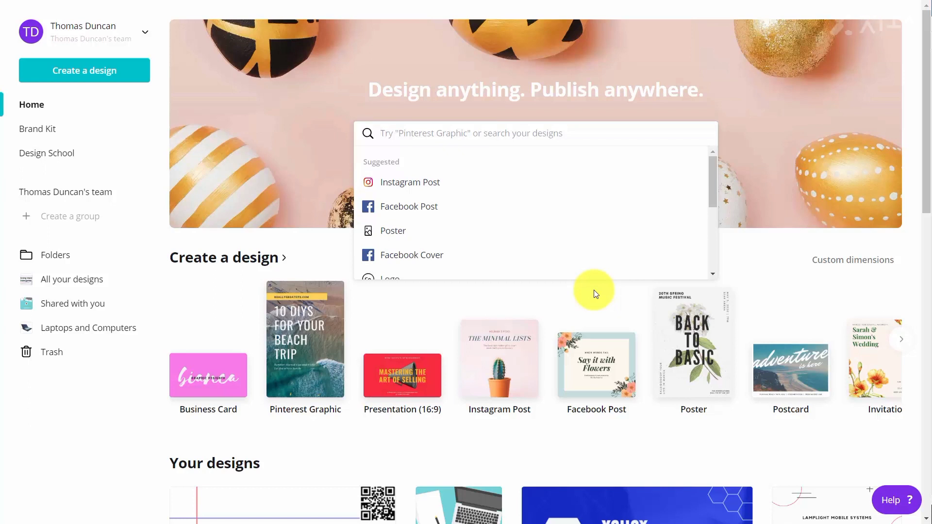
Search design types for facebook and start a new Facebook Event Cover design
text(facebook)
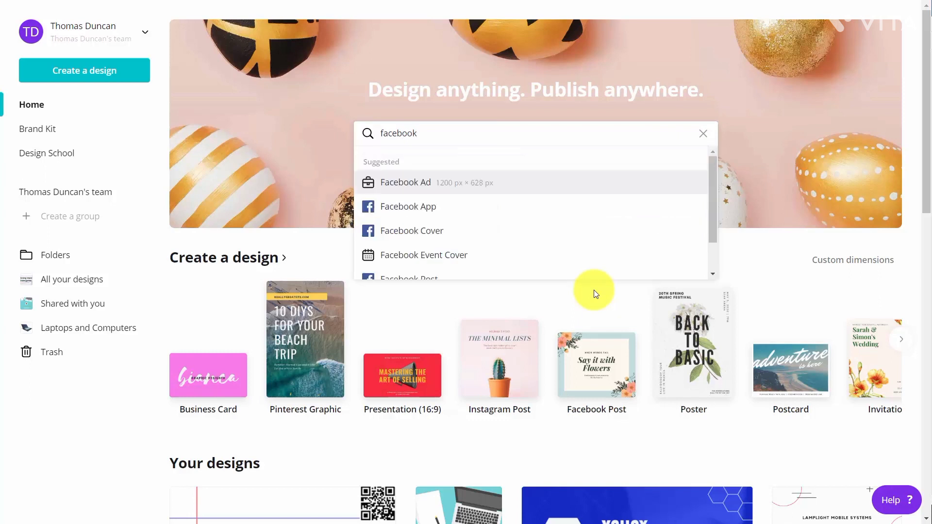
scroll(478, 267, down, 1)
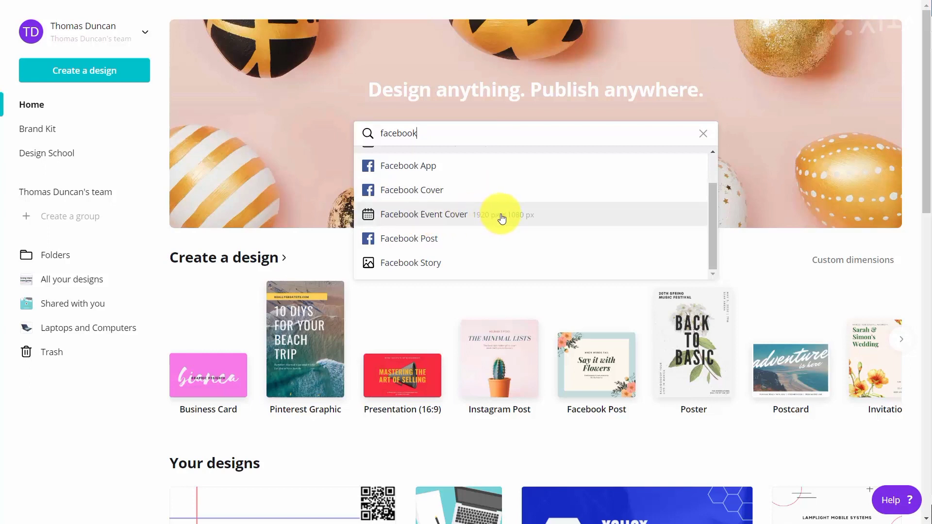
click(447, 222)
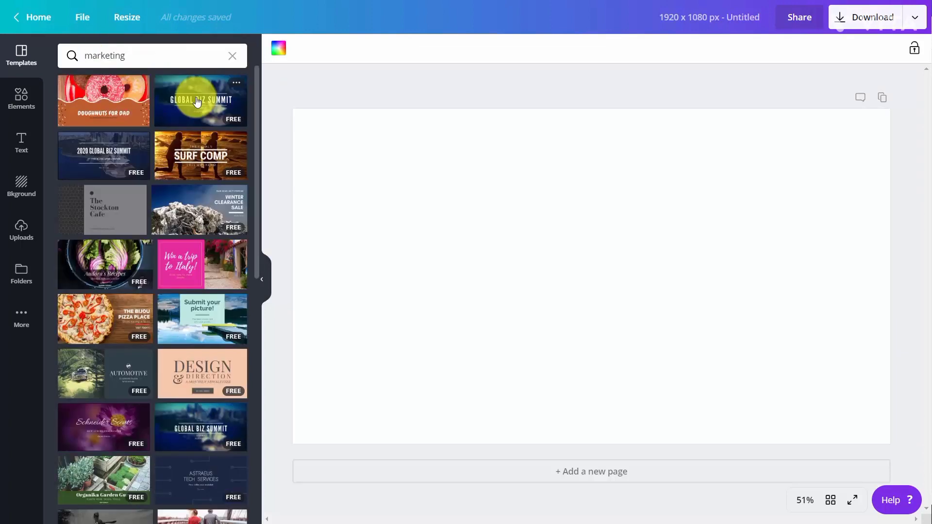
Apply the Global Biz Summit template and set its background to the green brand color
click(196, 101)
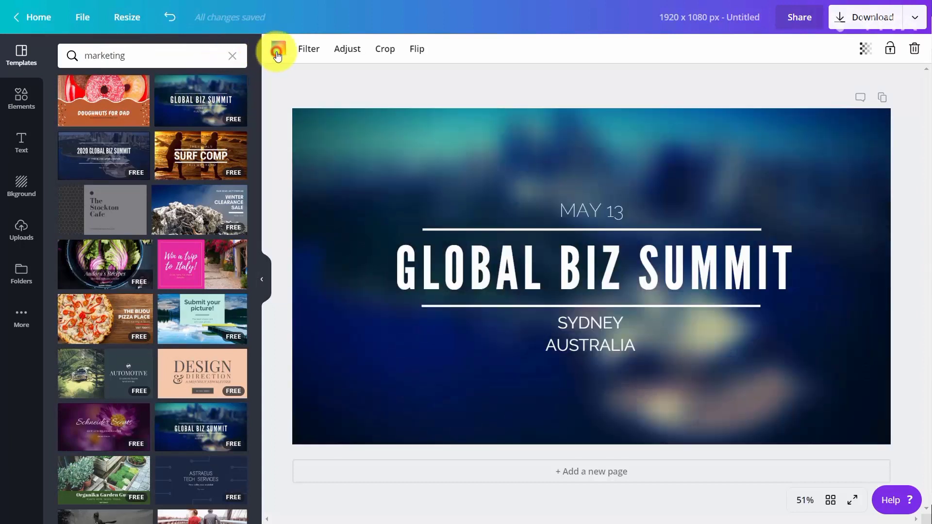
click(278, 53)
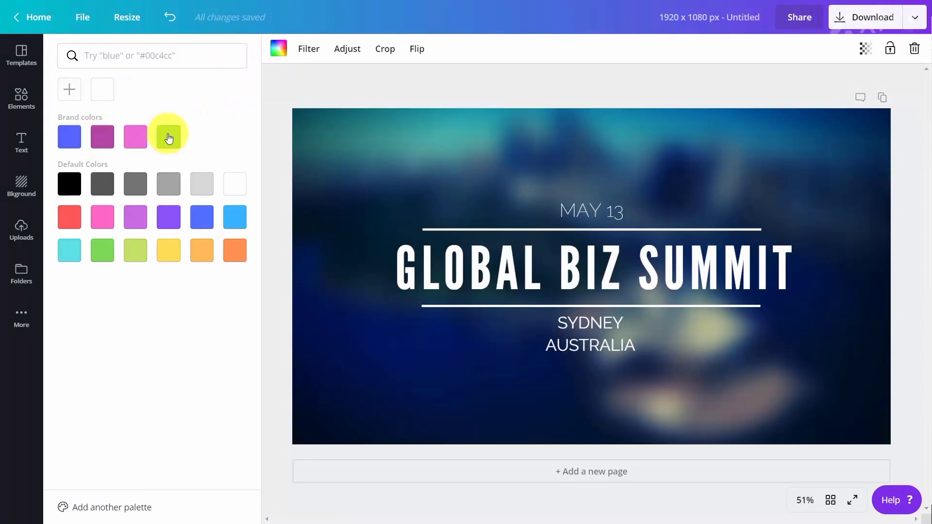
click(168, 139)
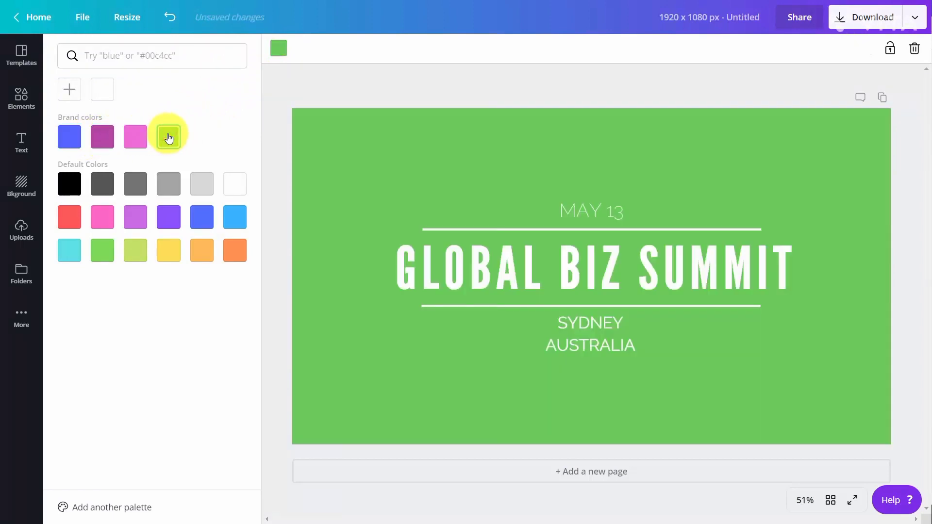
Add the QR code from the Logos folder and shrink it into the cover's top-left corner
click(20, 97)
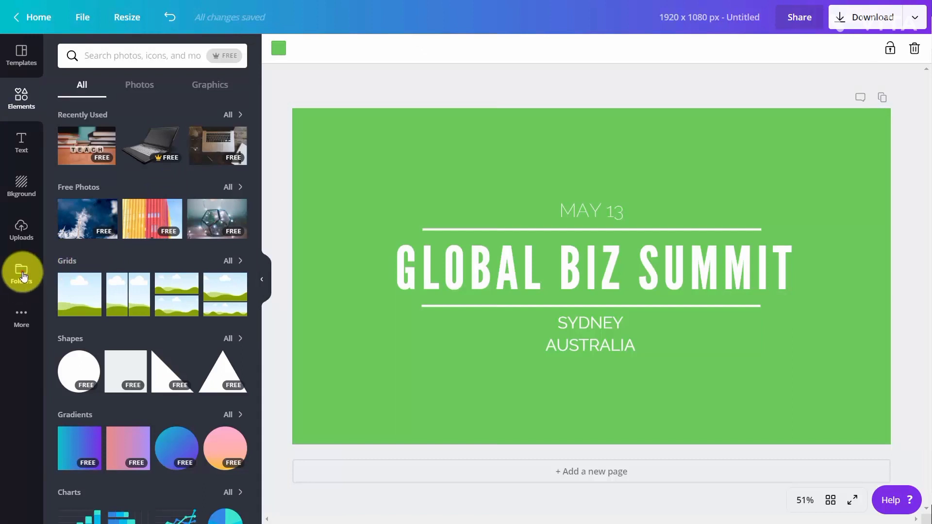
click(22, 275)
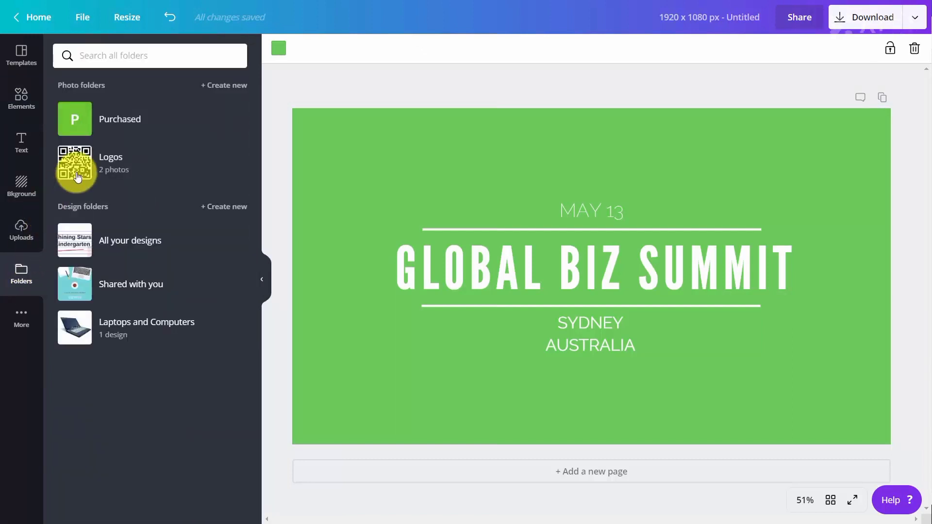
click(76, 176)
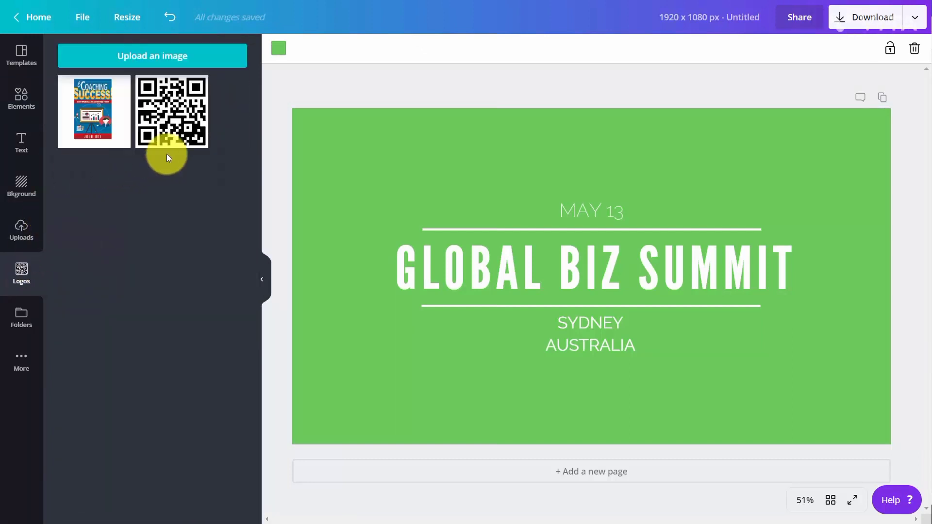
click(168, 149)
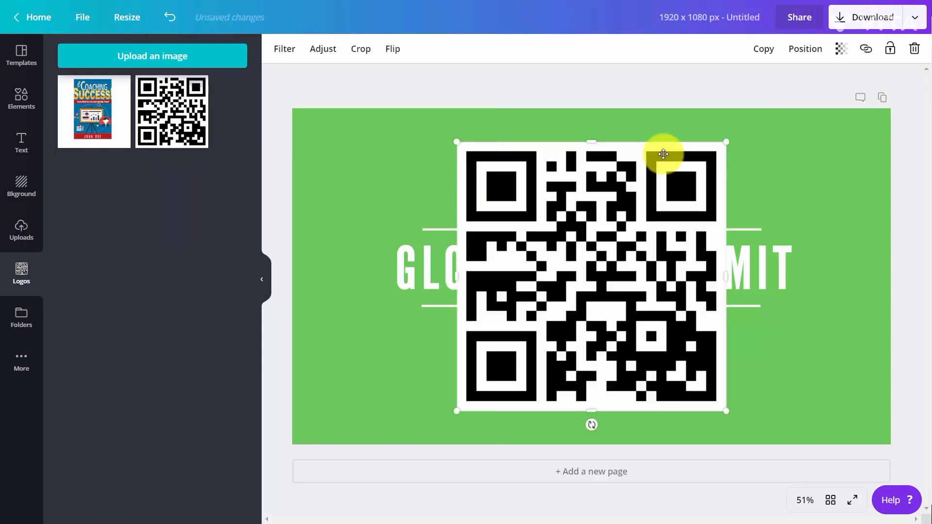
drag(717, 154, 363, 121)
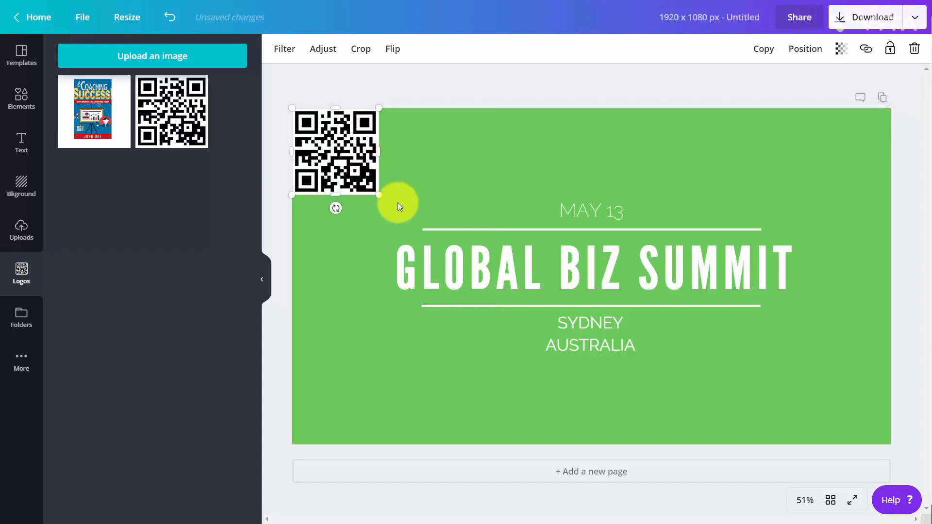
Select the GLOBAL BIZ SUMMIT title and change its font to Aleo
double_click(480, 257)
click(481, 258)
triple_click(481, 258)
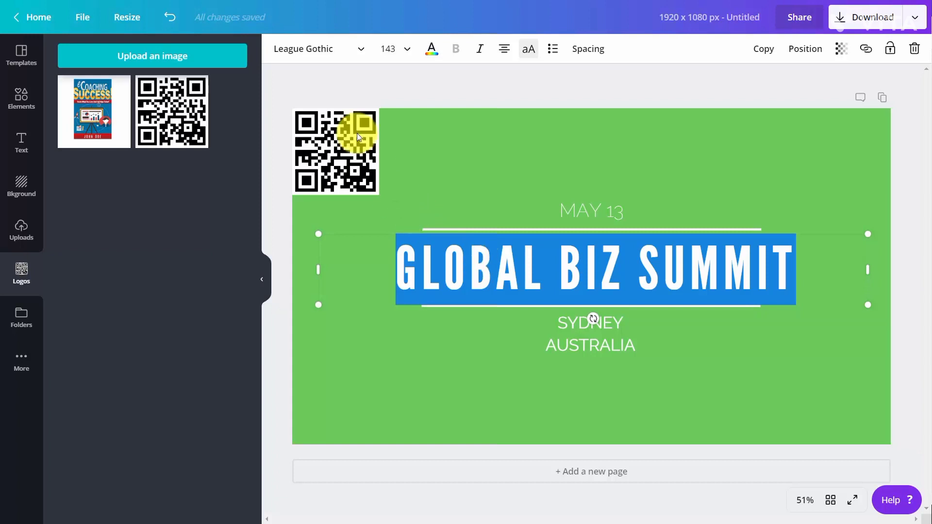
click(358, 49)
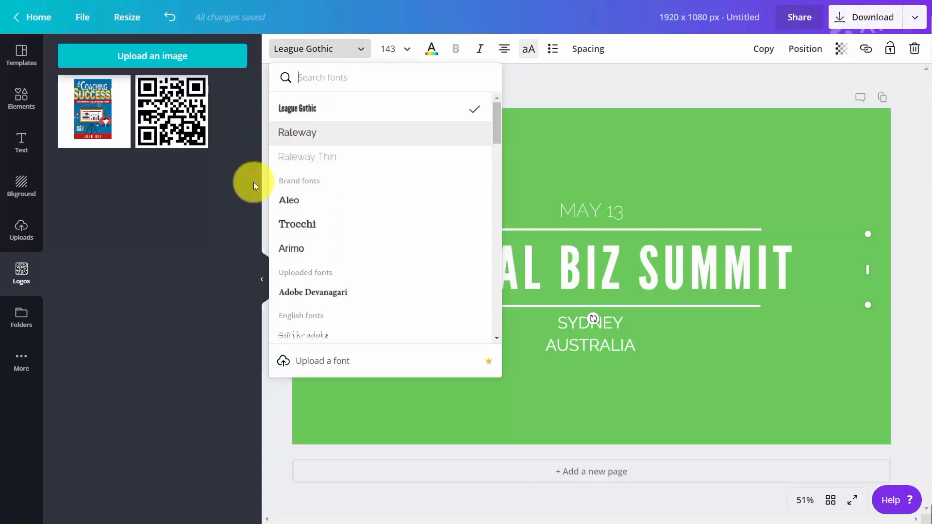
click(288, 205)
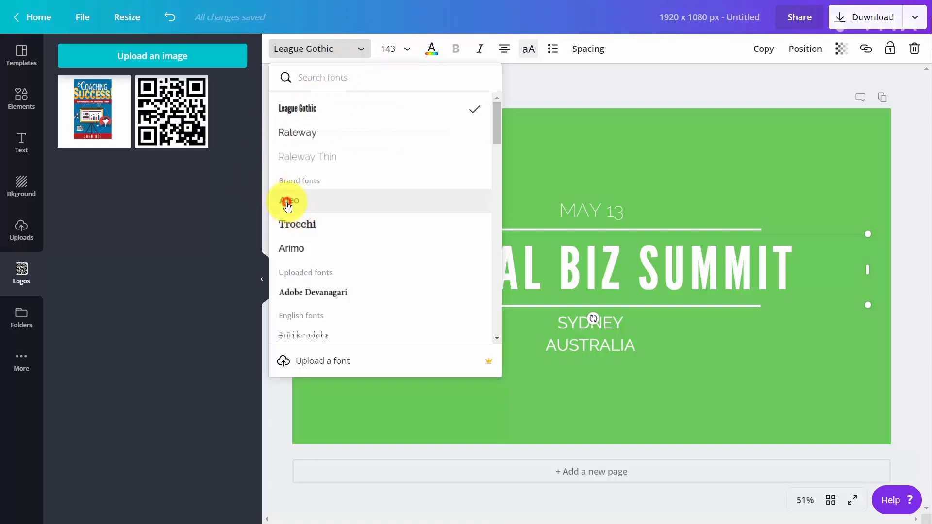
click(333, 249)
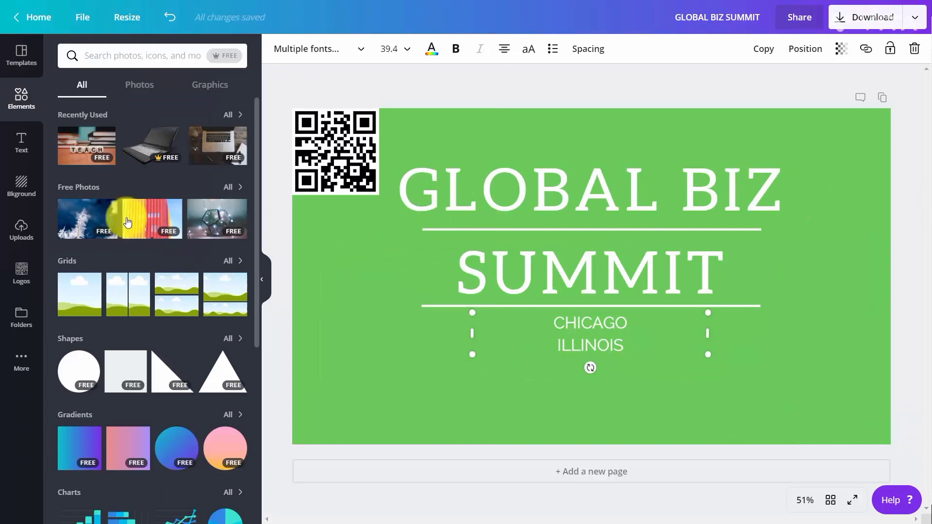
Add the laptop photo, shrink it and move it to the cover's bottom-right corner
click(154, 157)
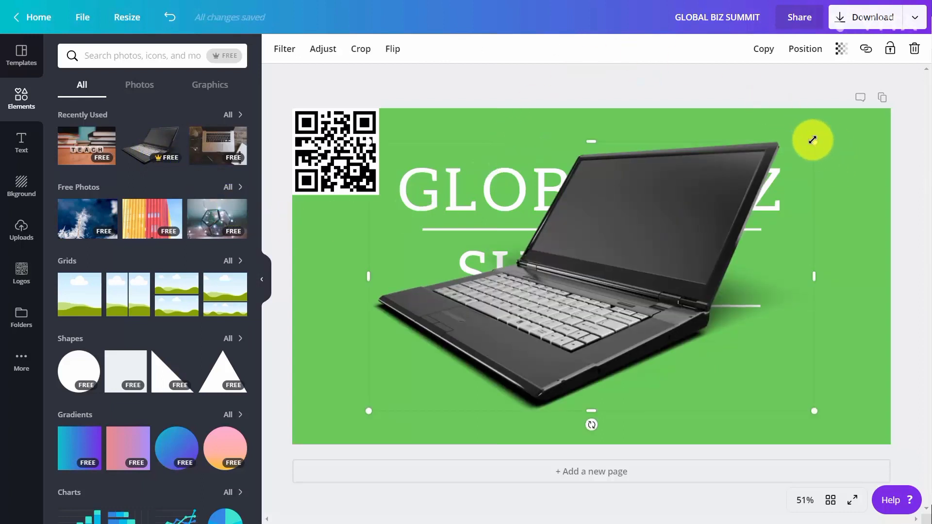
drag(815, 142, 539, 297)
drag(500, 348, 825, 368)
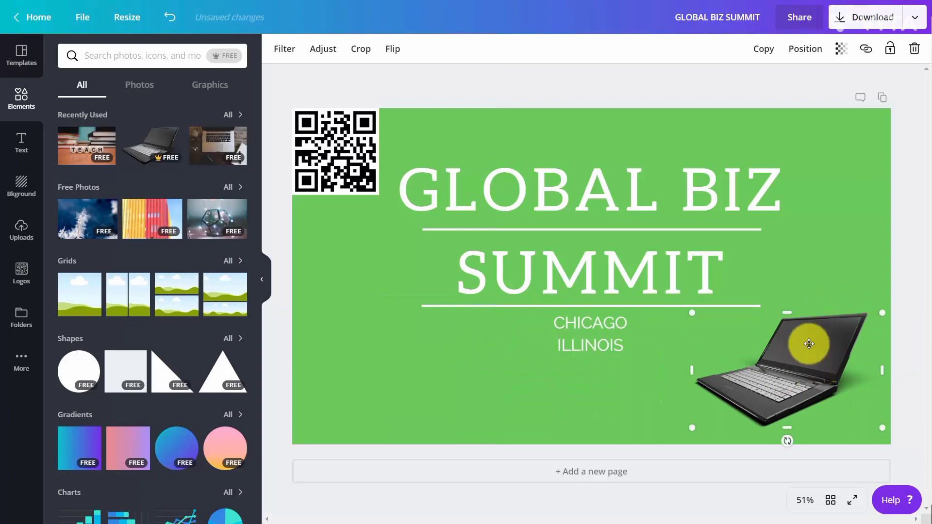
Flip the laptop photo horizontally
click(390, 47)
click(417, 82)
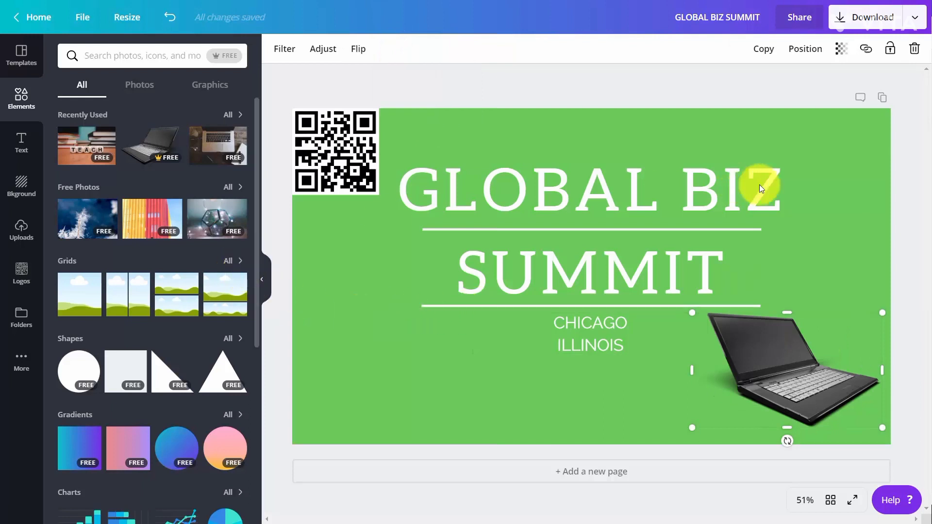
Download the cover as a PNG and save it as GLOBAL BIZ SUMMIT.png
click(842, 23)
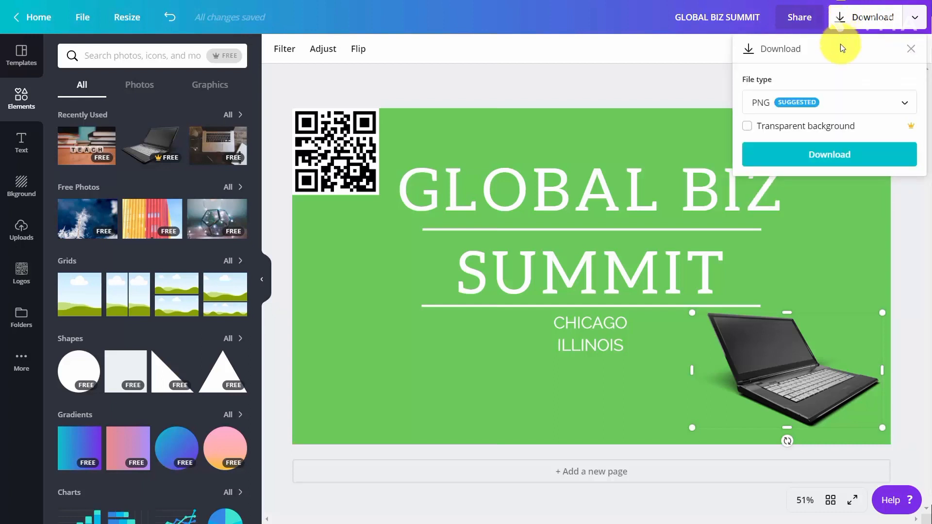
click(834, 100)
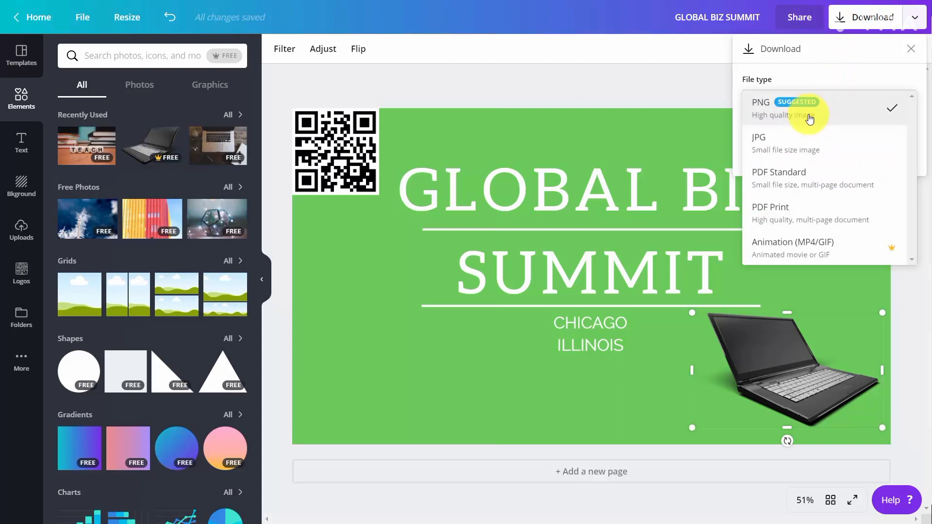
click(810, 118)
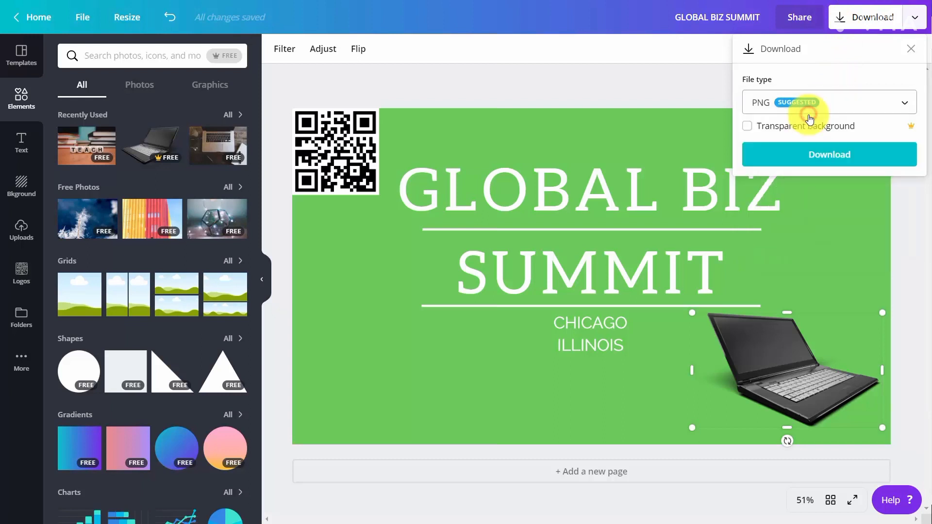
click(817, 158)
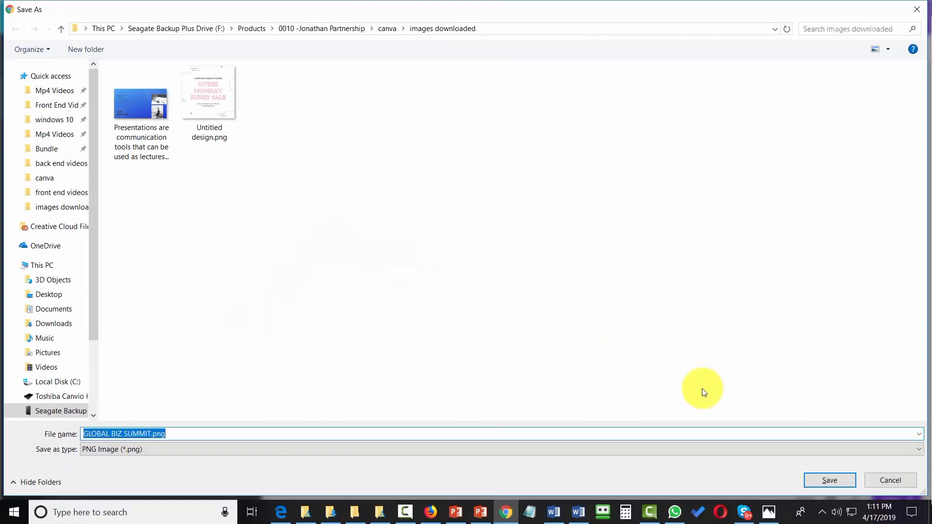
click(823, 475)
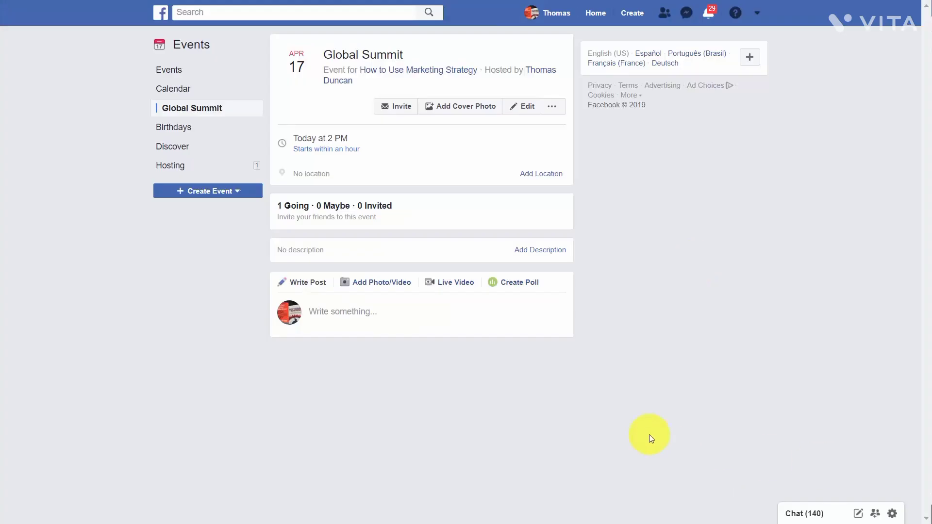
Upload the GLOBAL BIZ SUMMIT image as the Global Summit event's cover photo and save the event
click(461, 108)
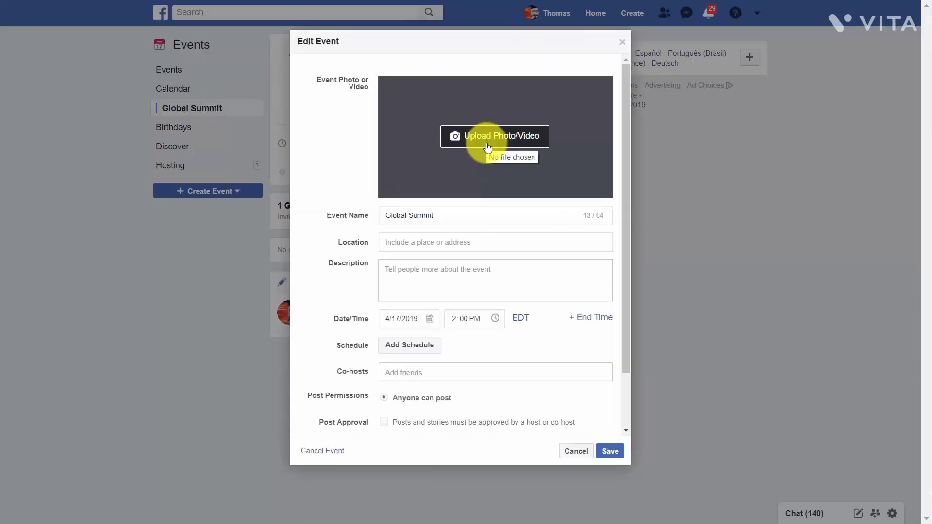
click(488, 148)
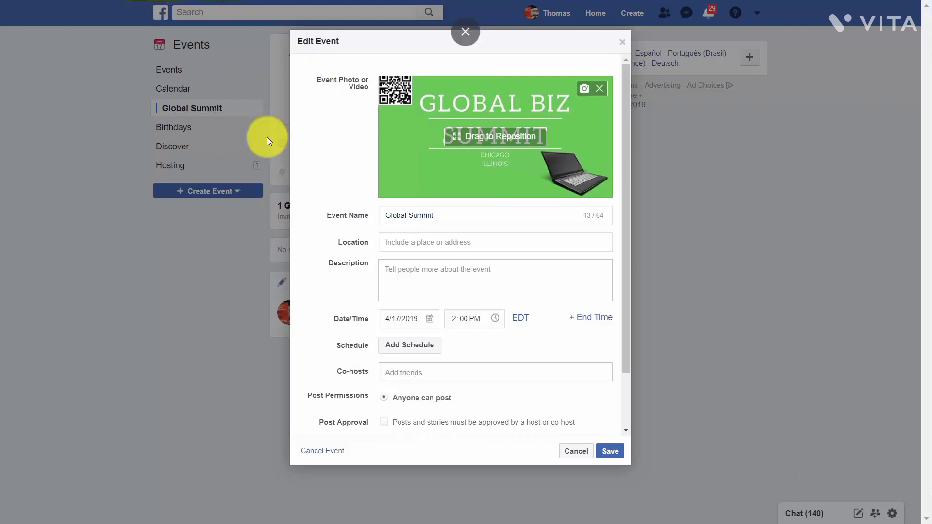
click(610, 451)
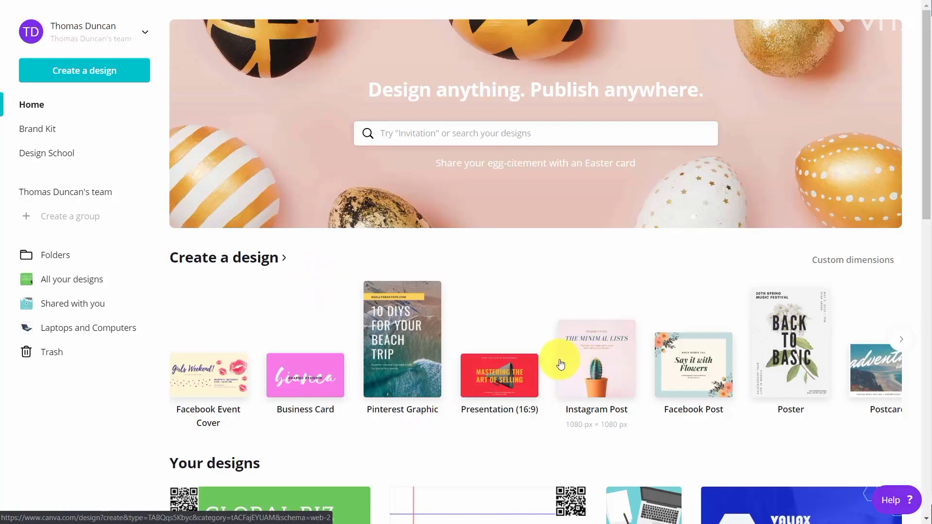
Start a new Instagram Post and apply the Monthly Hackathon template found by searching templates for technology
click(597, 360)
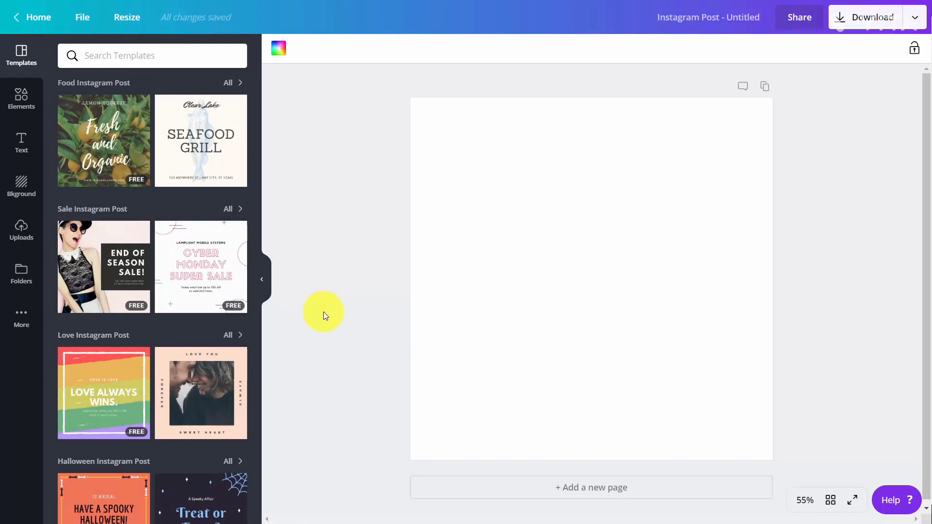
click(123, 55)
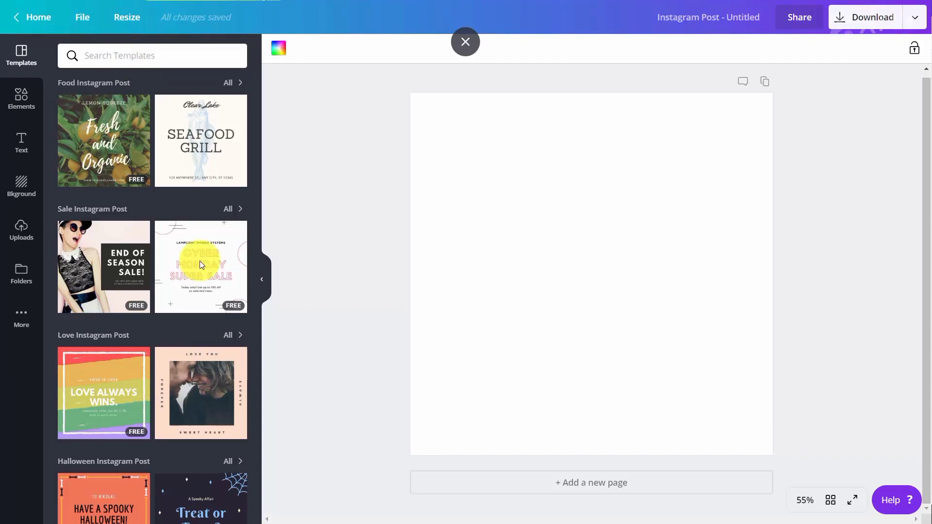
text(technology)
key(Return)
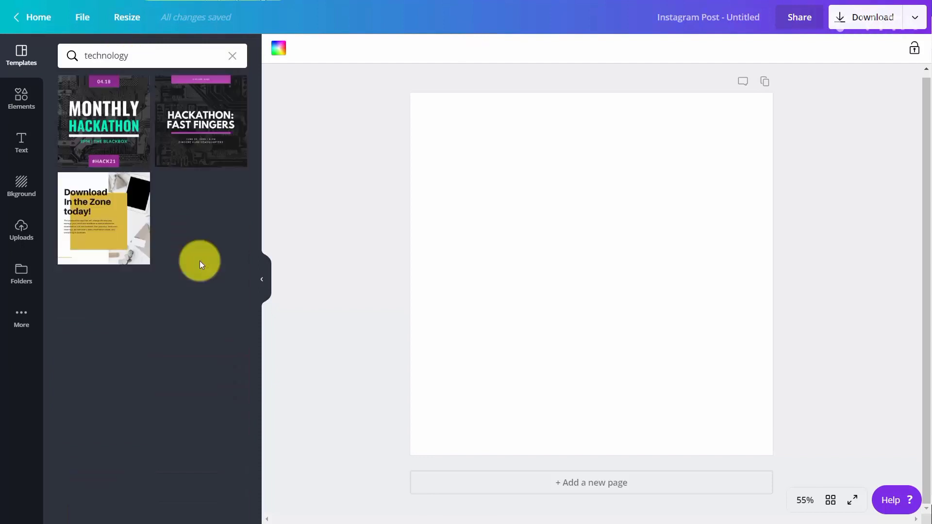
click(116, 119)
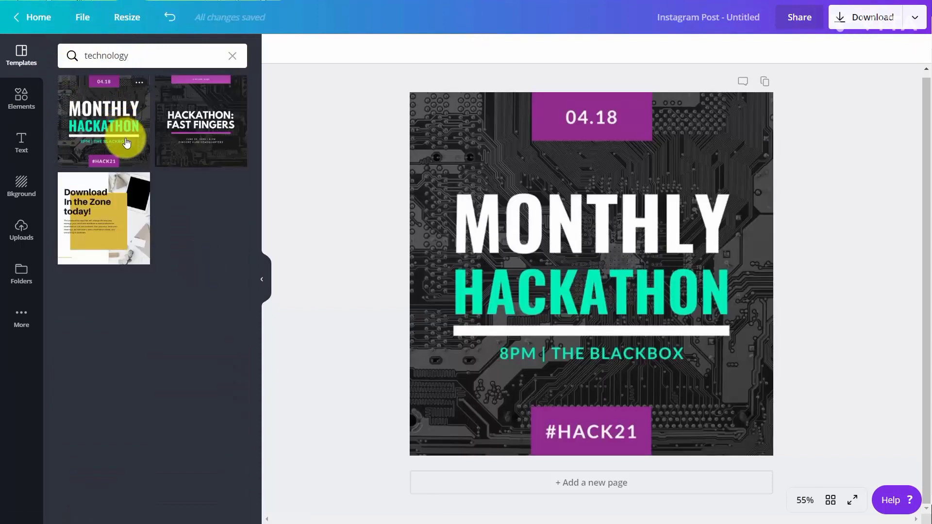
Give the circuit-board background image the Nordic filter, then set its tint to 57 and saturation to -91
click(618, 183)
click(618, 183)
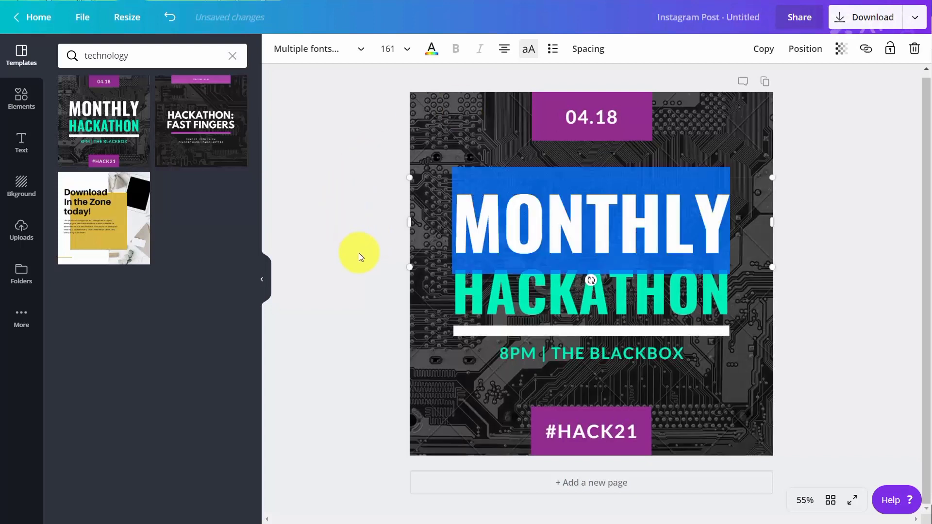
click(408, 324)
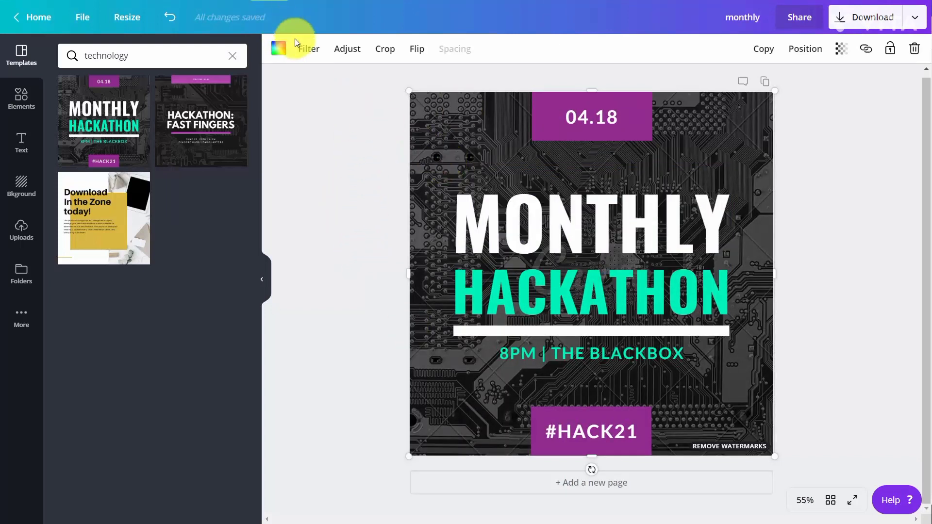
click(309, 58)
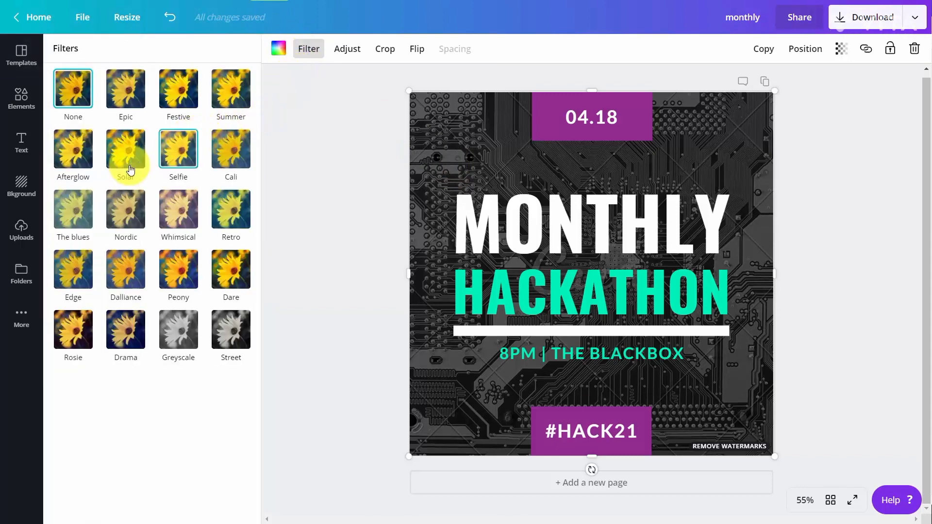
click(121, 216)
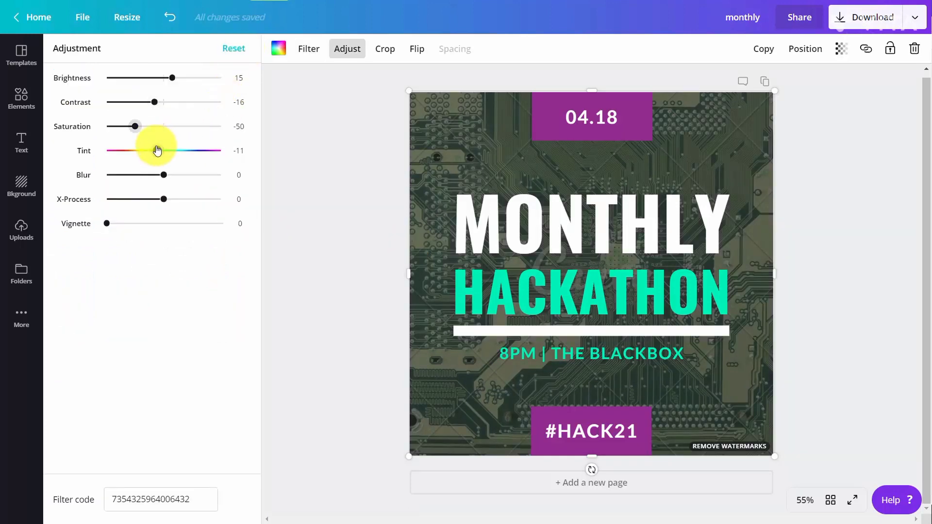
drag(160, 153, 196, 151)
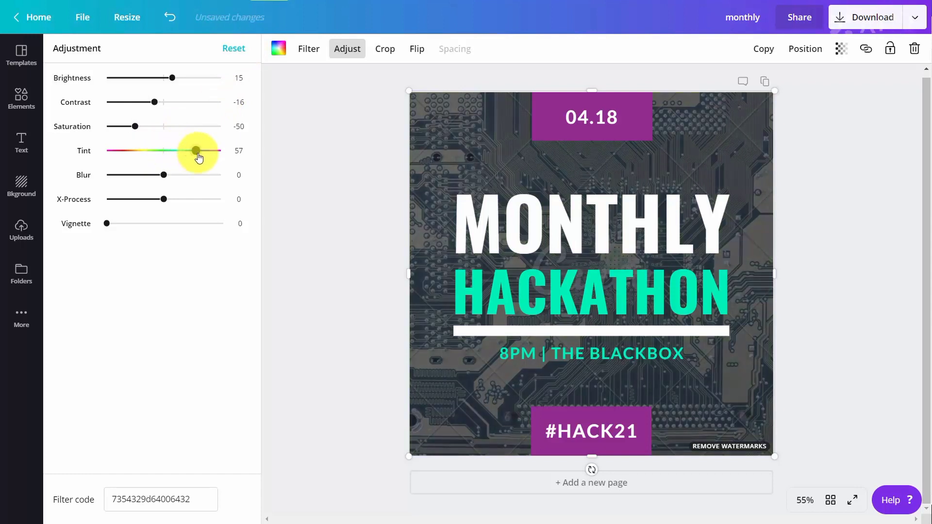
drag(134, 126, 111, 130)
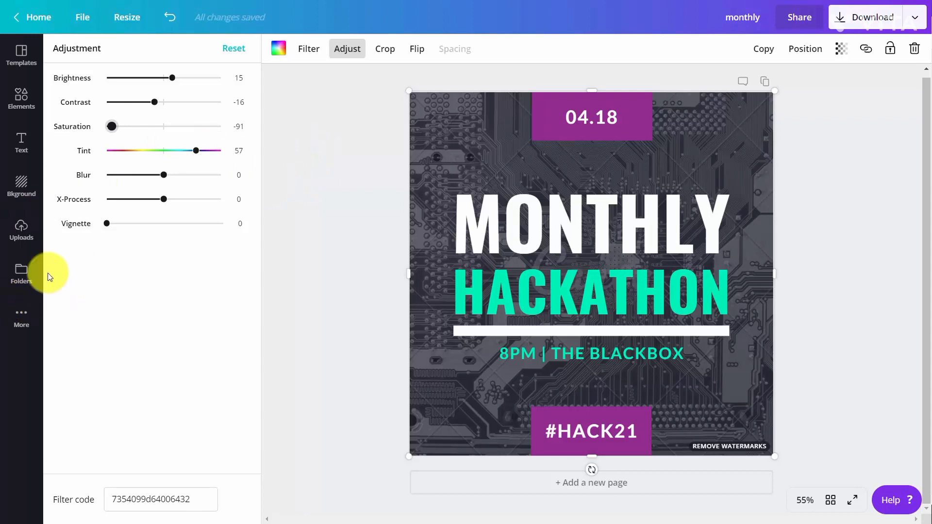
Add the QR code from the Logos folder and shrink it into the post's lower-right corner
click(19, 276)
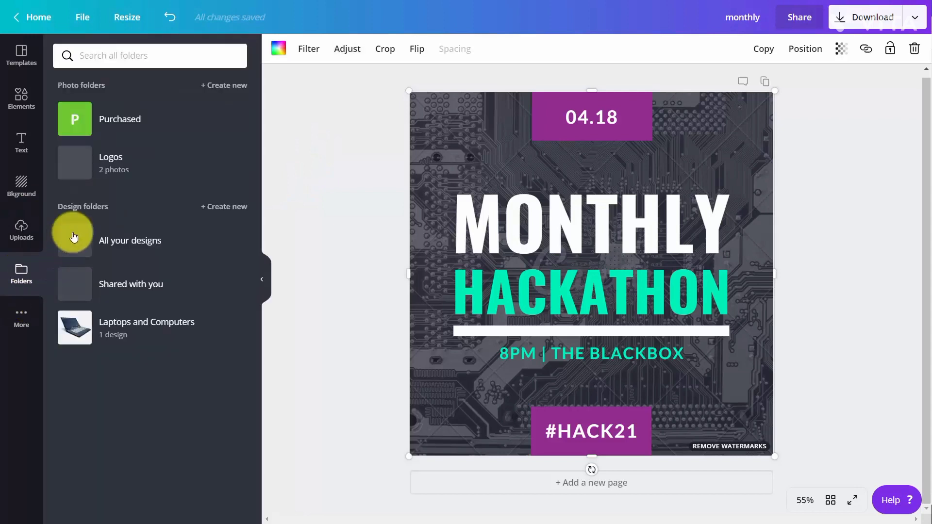
click(90, 158)
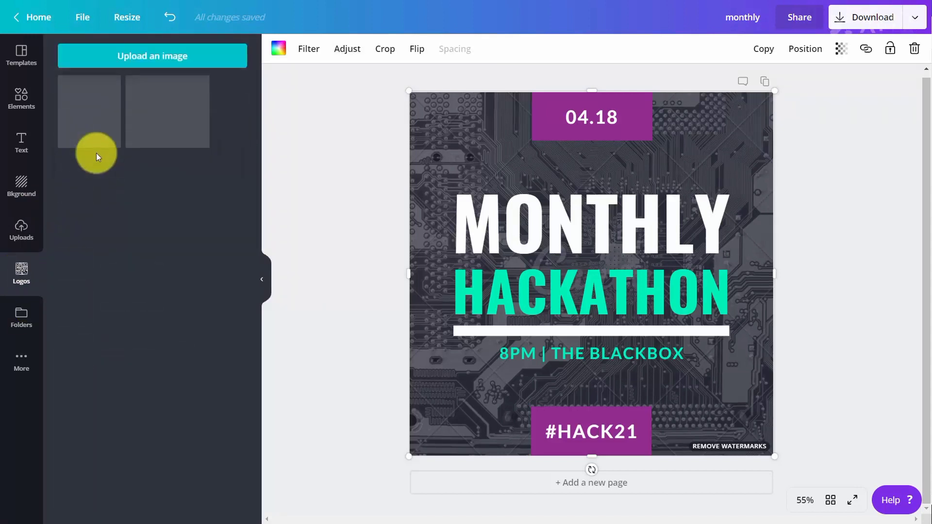
click(163, 118)
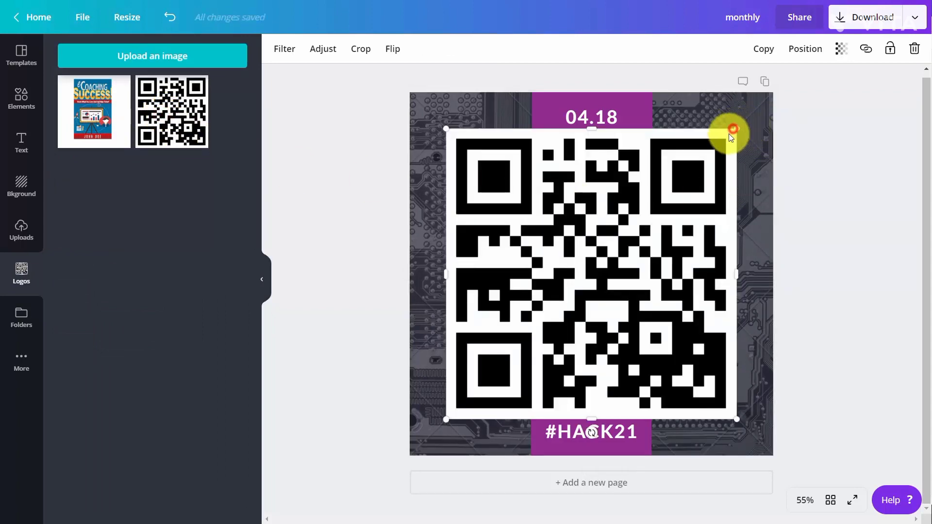
drag(728, 131, 489, 357)
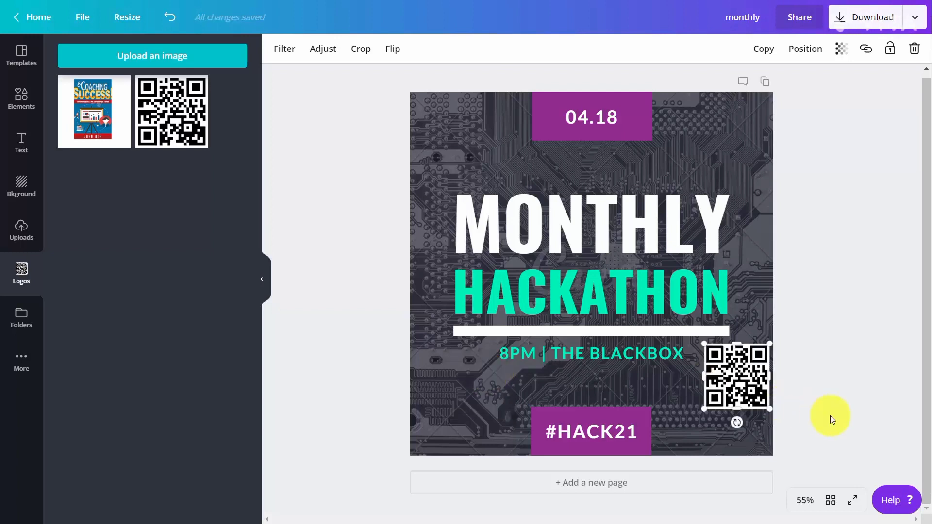
Change the MONTHLY title's font to Arimo
click(574, 235)
double_click(575, 236)
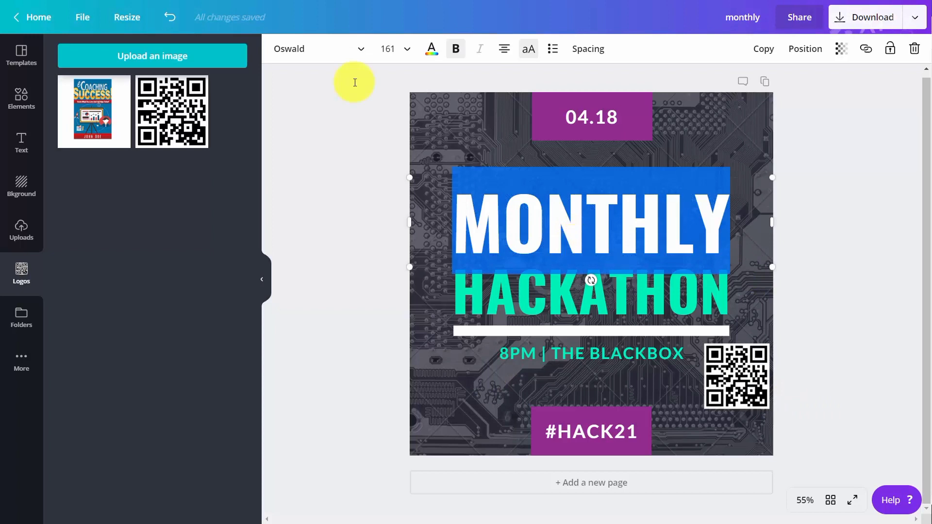
click(355, 49)
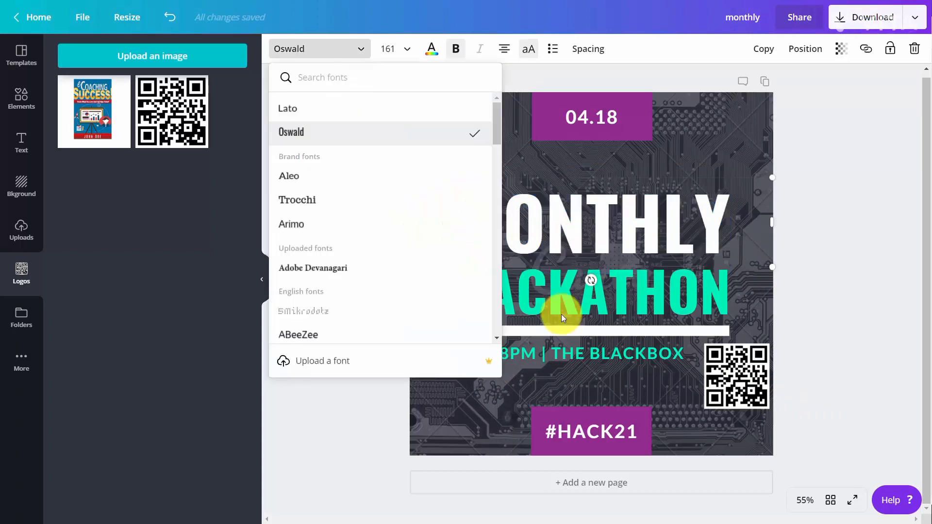
click(308, 229)
key(Escape)
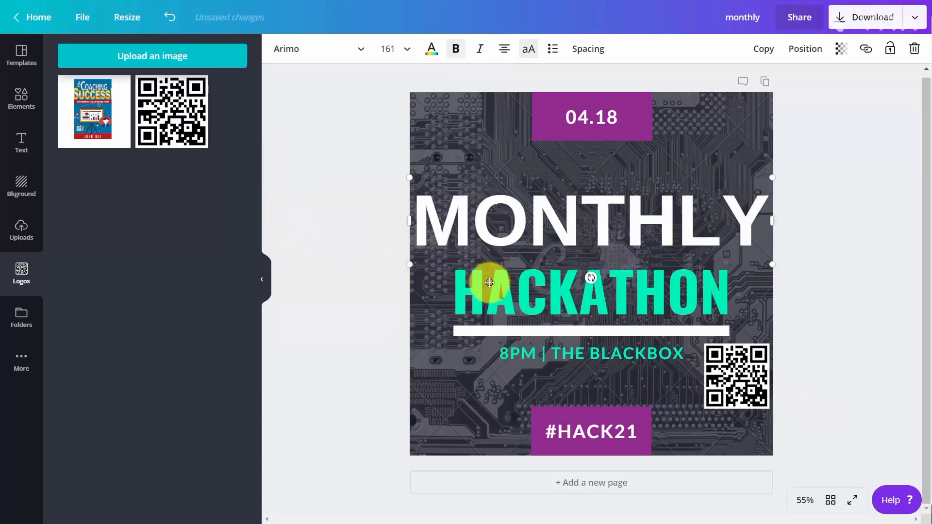
Change the HACKATHON line's font to Arimo
double_click(558, 316)
click(364, 48)
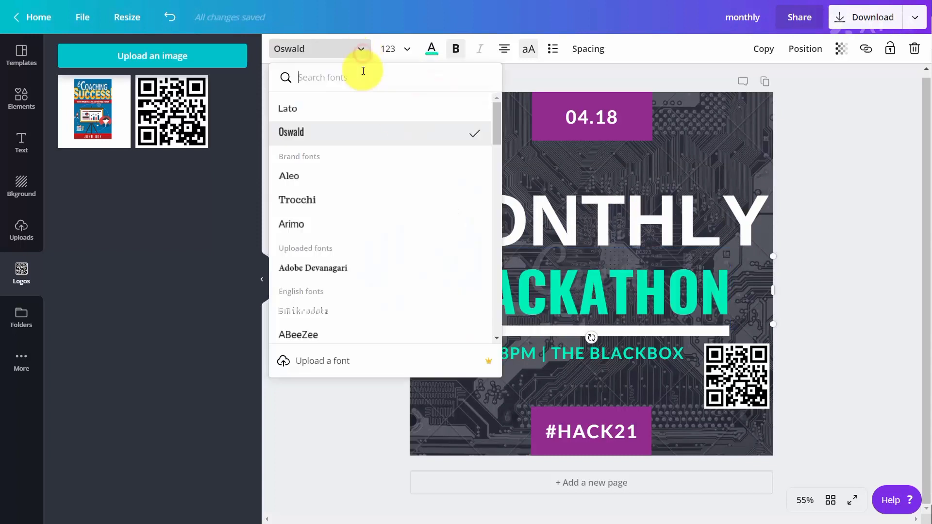
click(319, 217)
key(Escape)
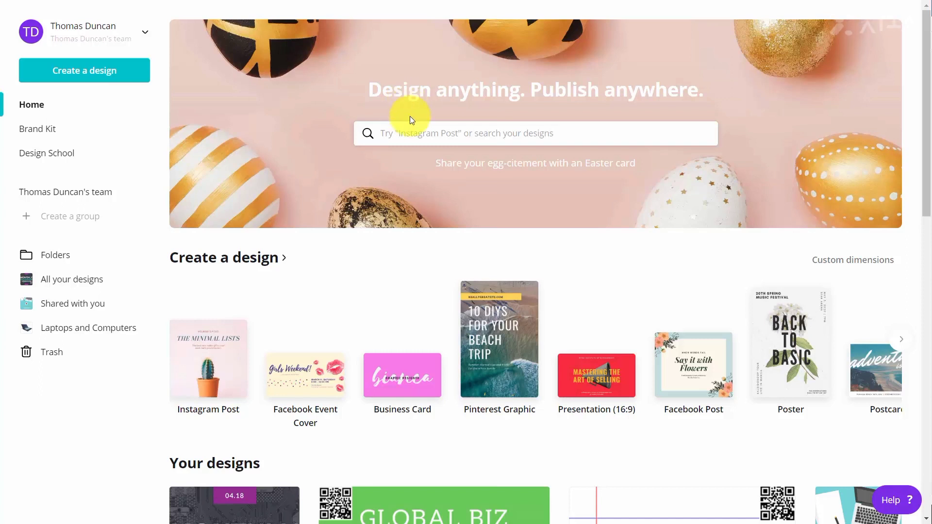
Start a new YouTube Thumbnail design by searching for it on the home page
click(413, 133)
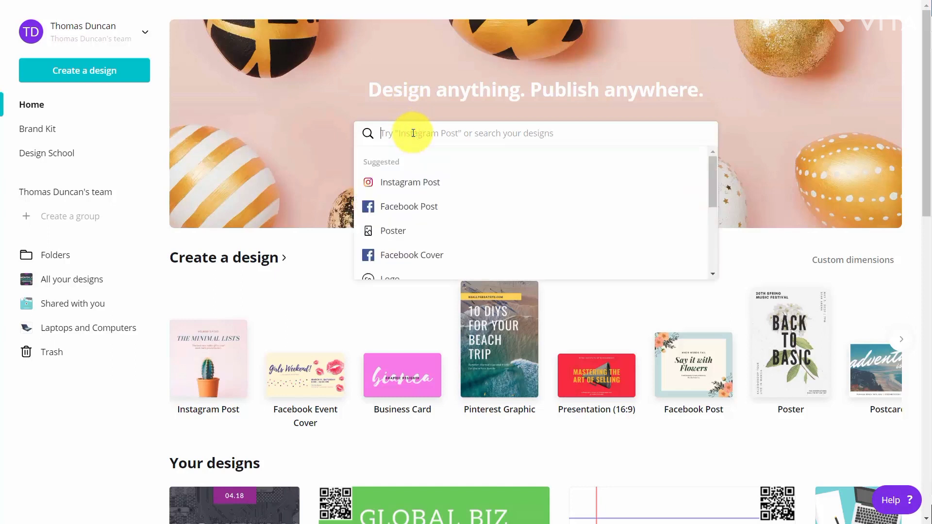
text(you)
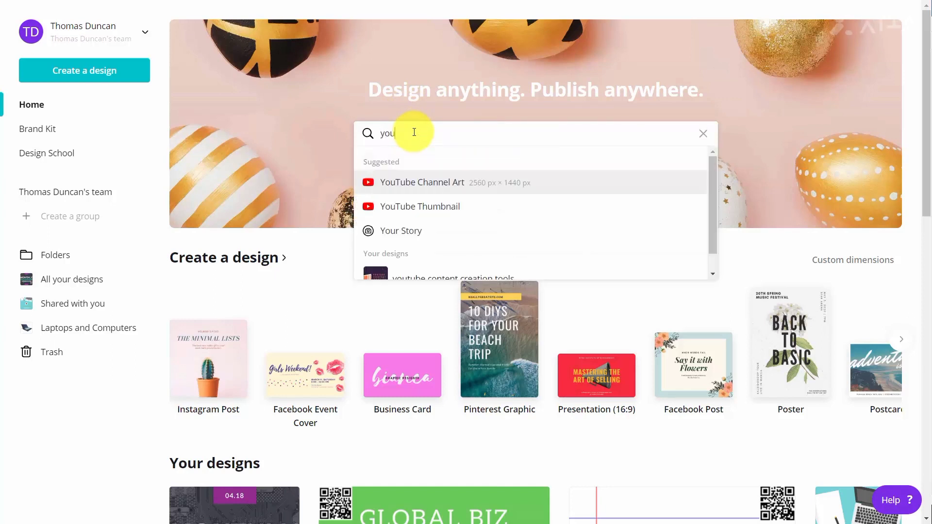
click(420, 208)
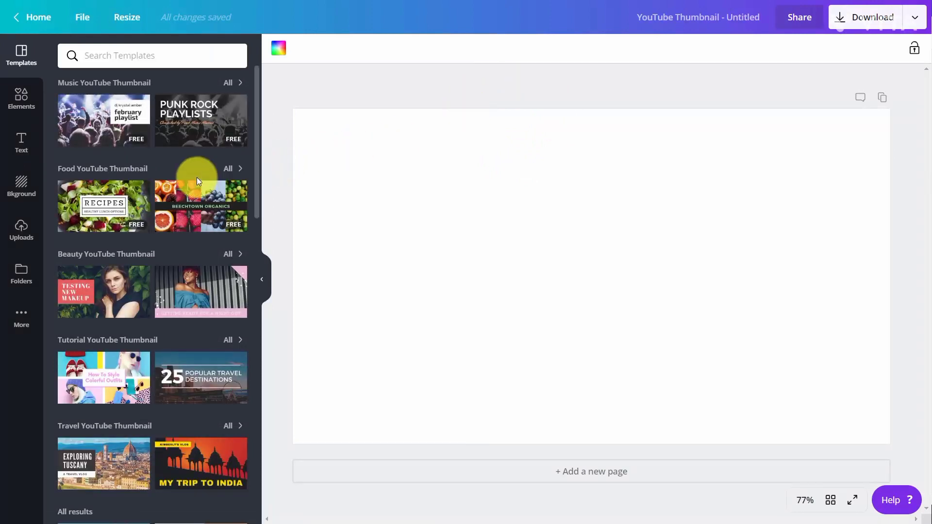
Search templates for video and apply the Social Media Revolution template
click(155, 59)
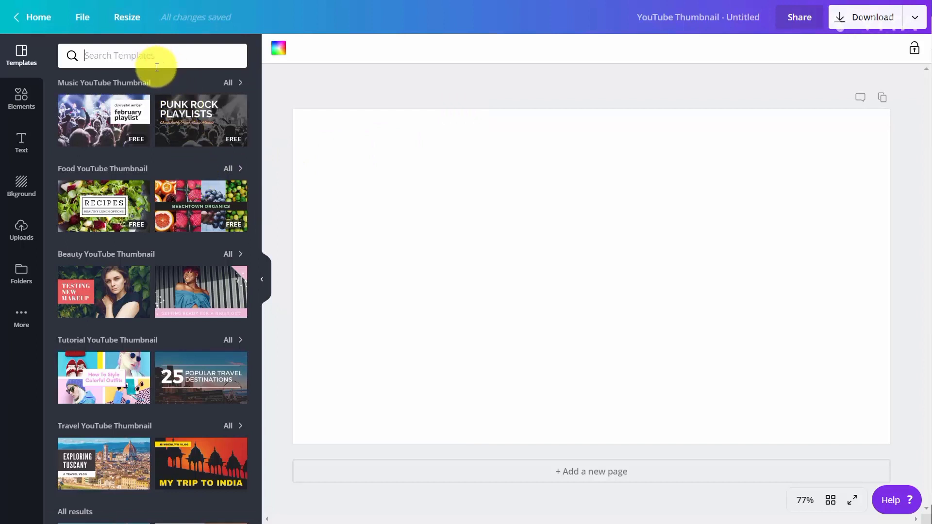
text(video)
key(Return)
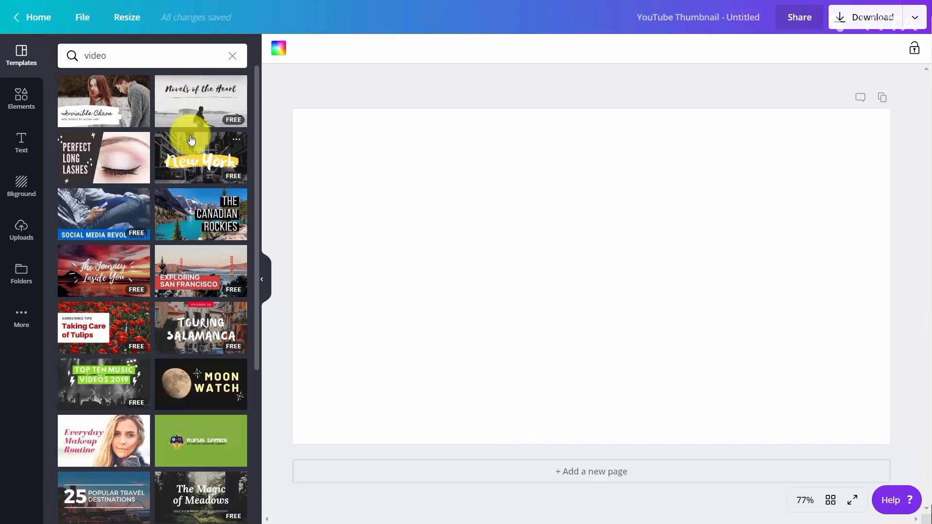
click(101, 217)
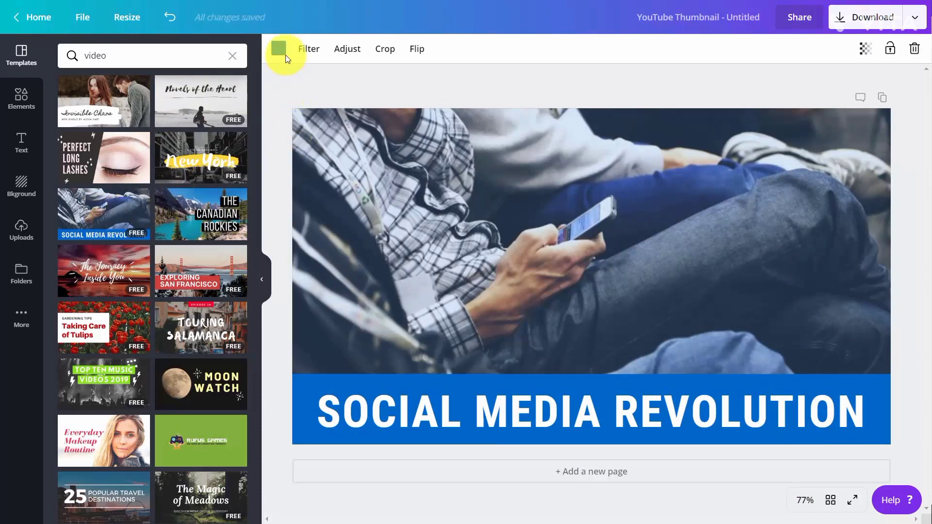
Change the photo's colour to the purple brand colour
click(278, 48)
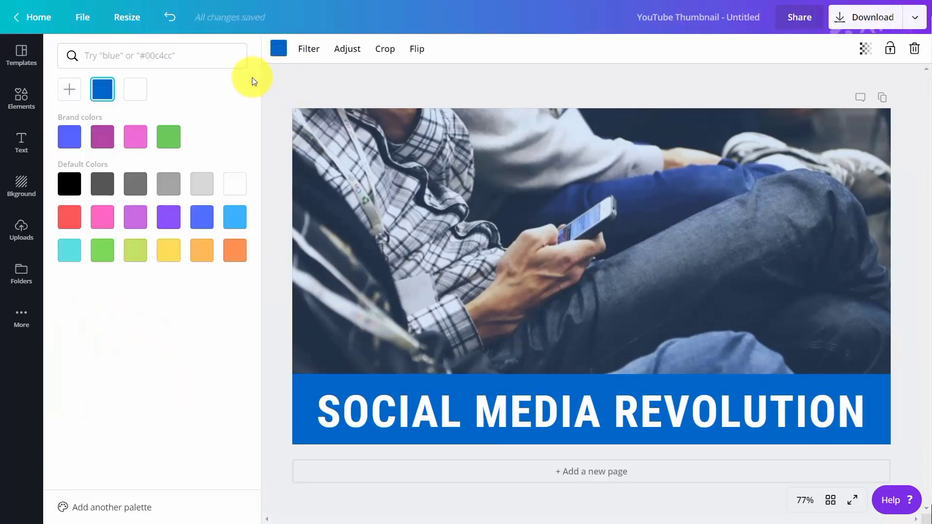
click(101, 143)
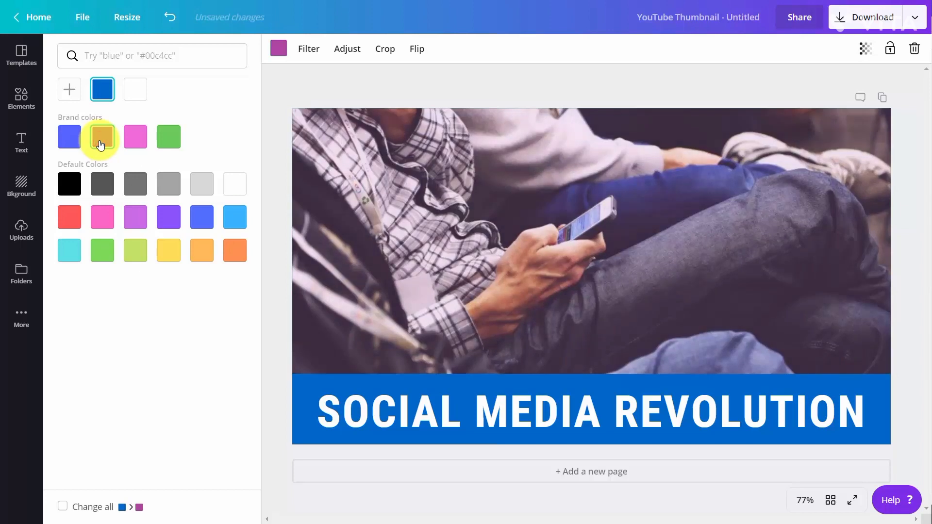
click(327, 181)
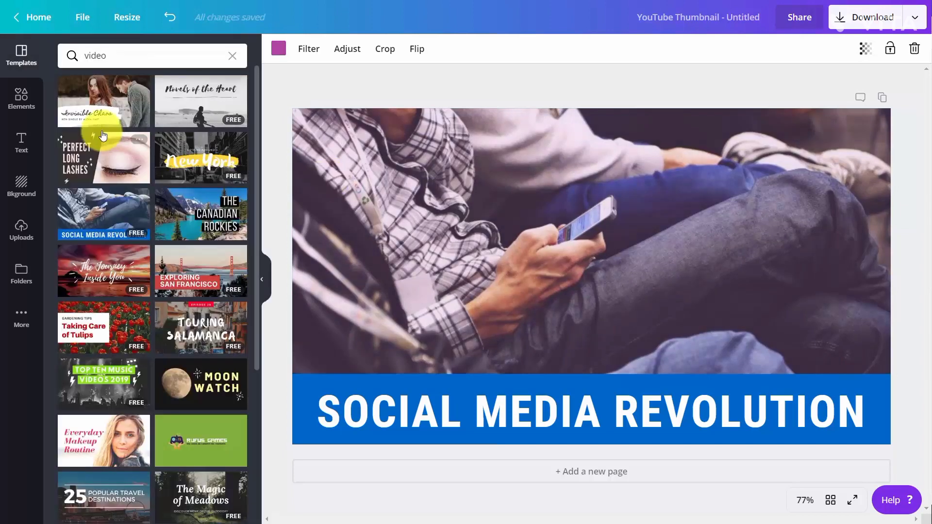
Apply the Whimsical filter to the photo and lower its intensity to 25
click(298, 49)
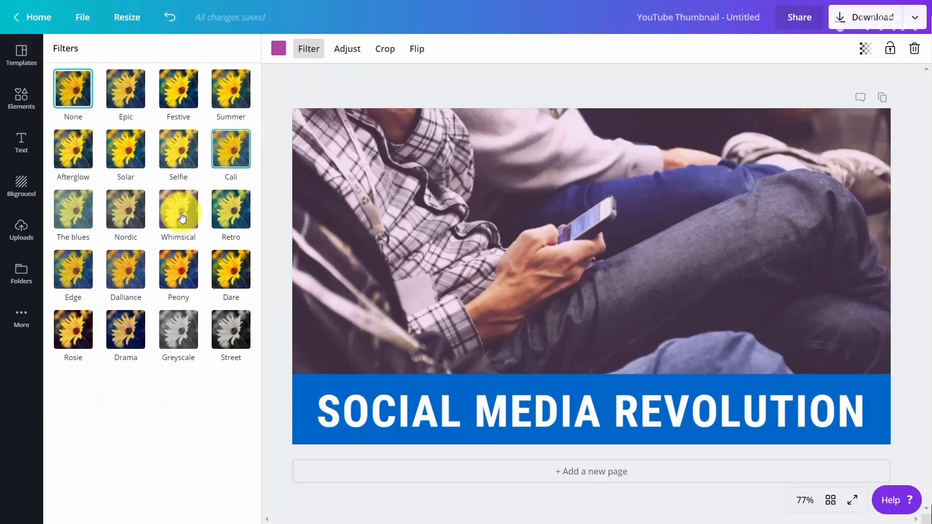
click(180, 216)
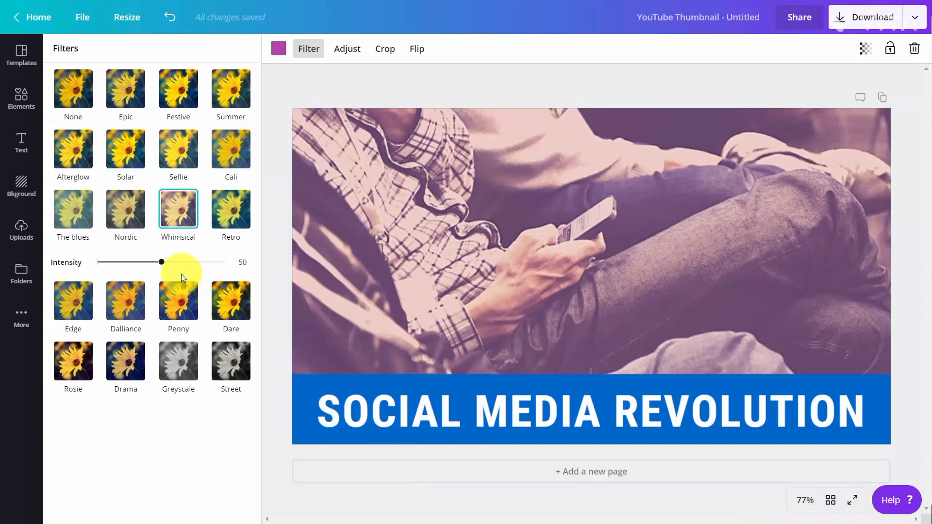
drag(160, 266, 129, 264)
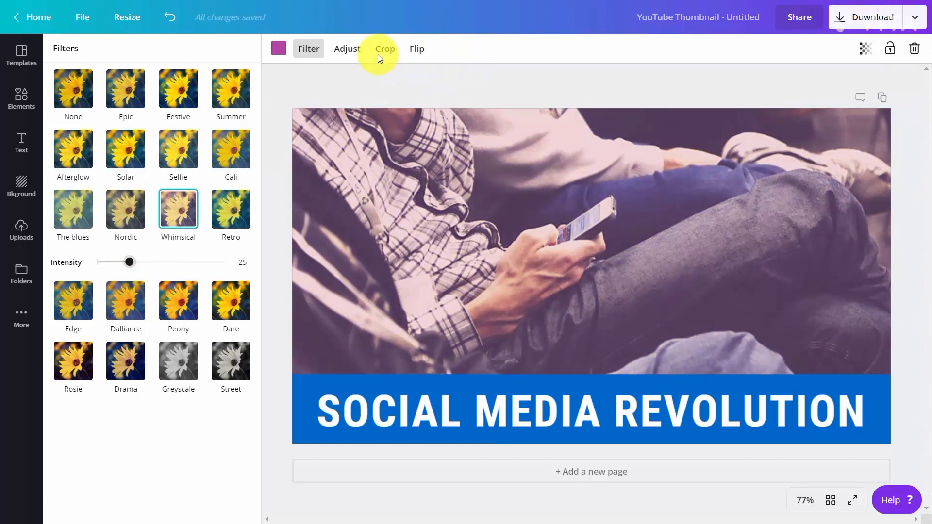
Adjust the photo's brightness to -28, contrast to 48 and saturation to -48
click(359, 51)
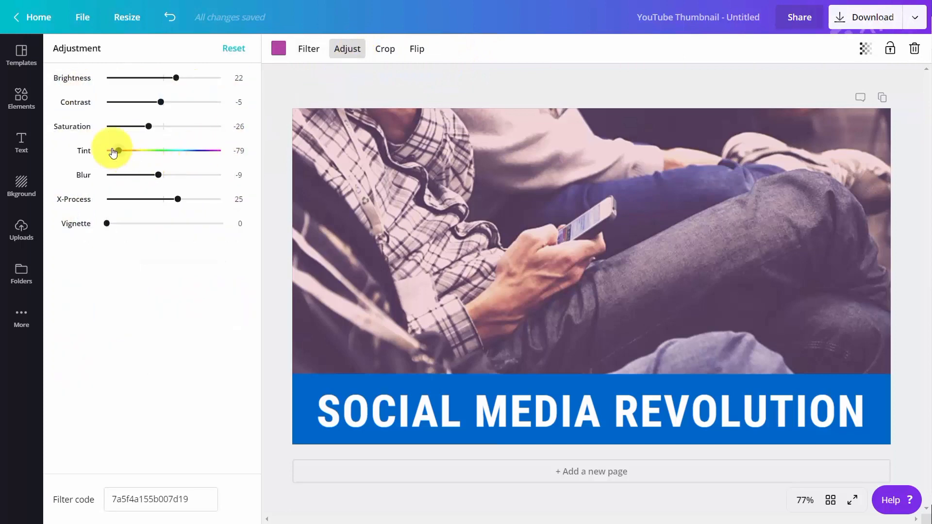
drag(147, 126, 148, 83)
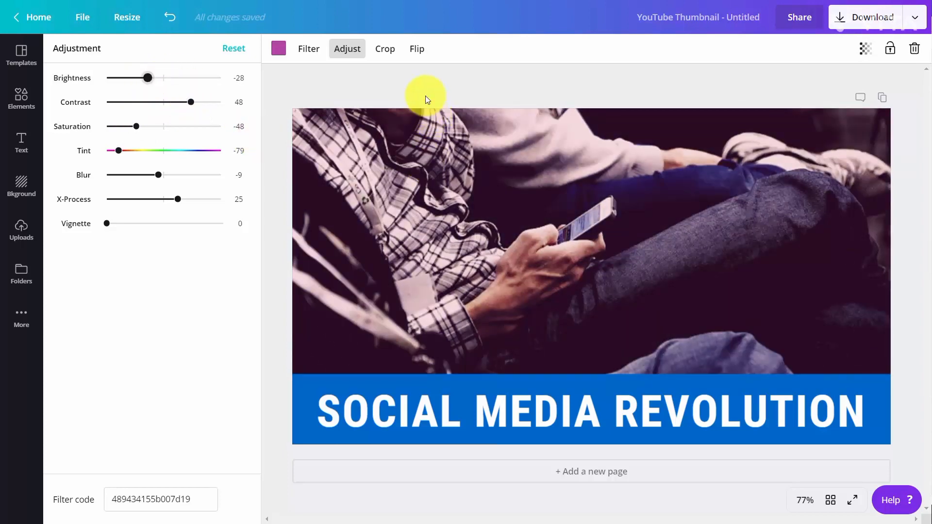
click(417, 49)
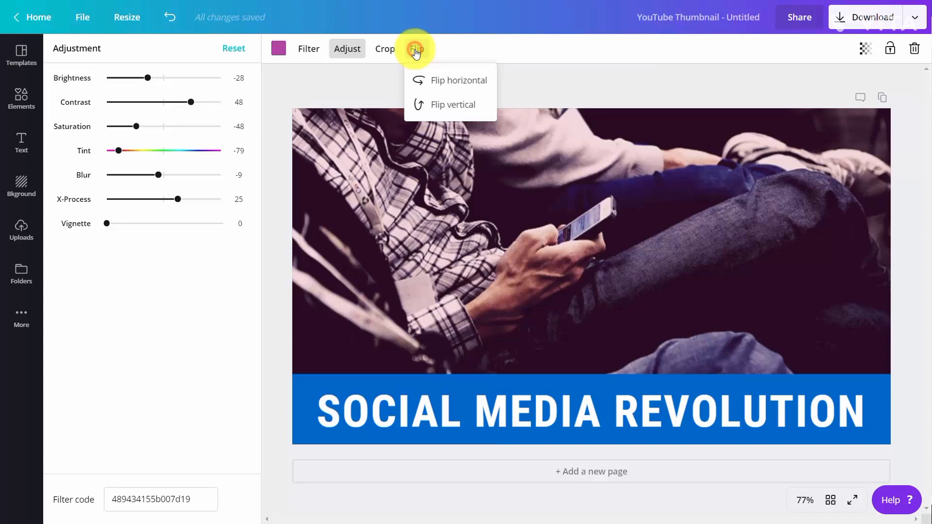
click(426, 83)
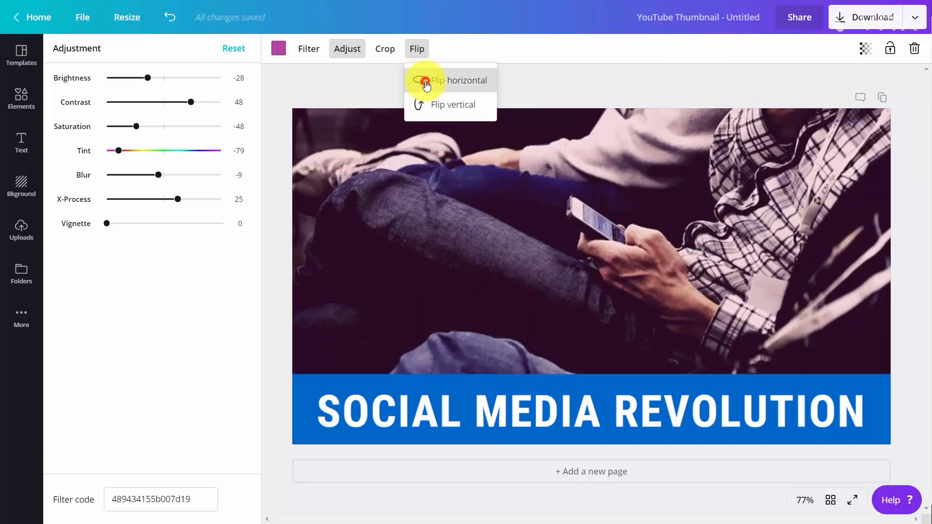
click(426, 86)
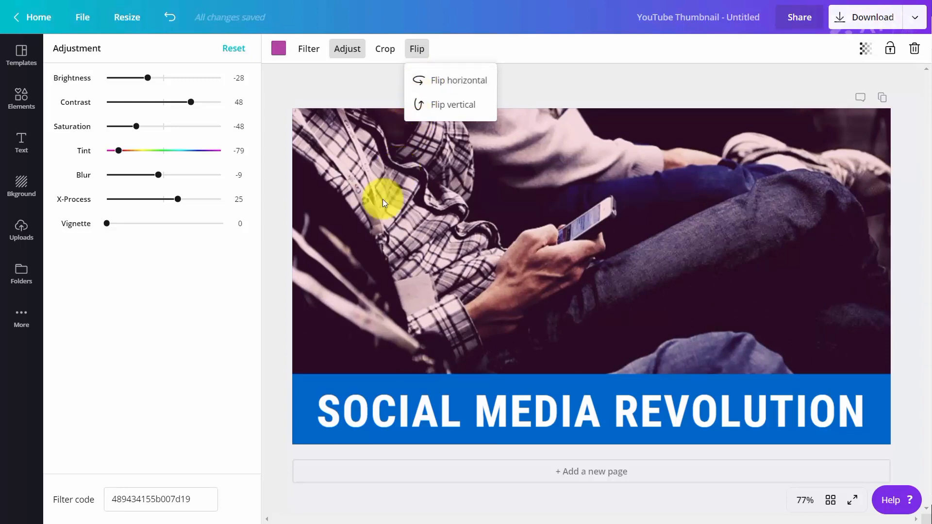
Add the QR code logo to the thumbnail, shrink it and place it in the top-right corner
click(18, 274)
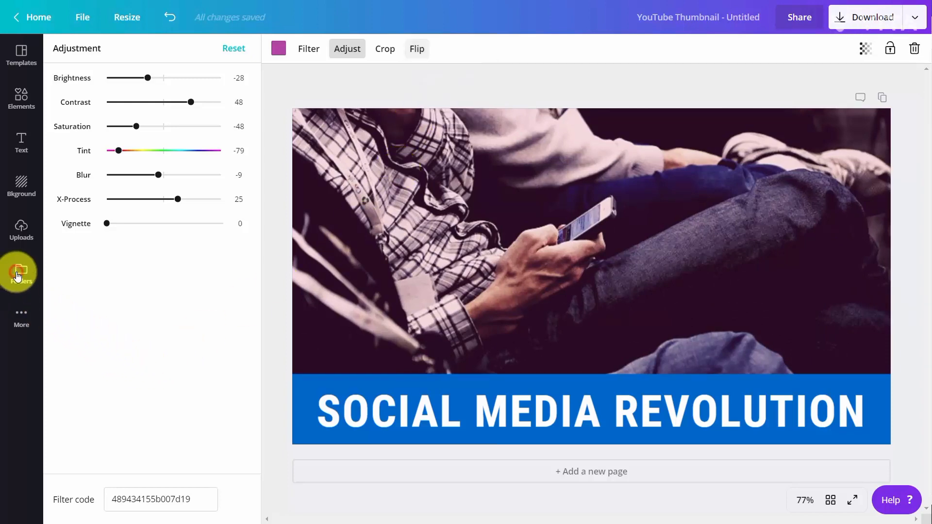
click(18, 275)
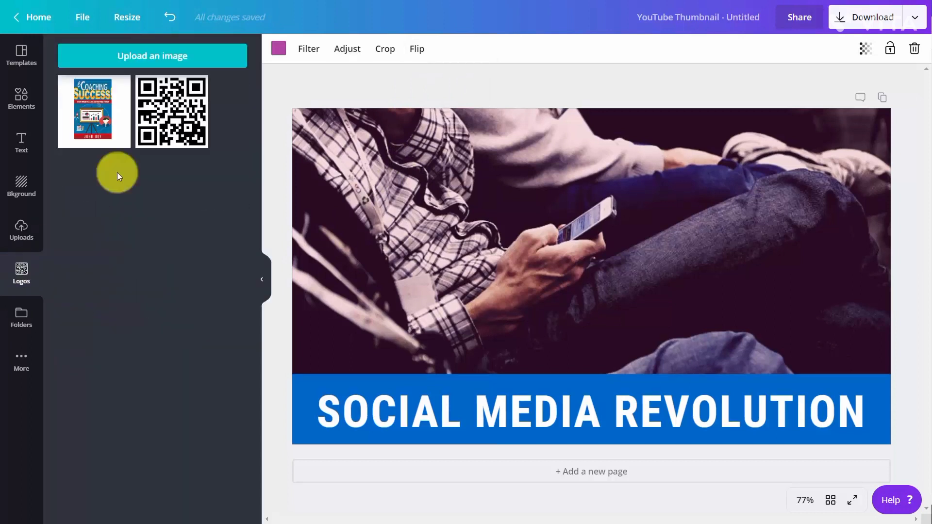
click(169, 116)
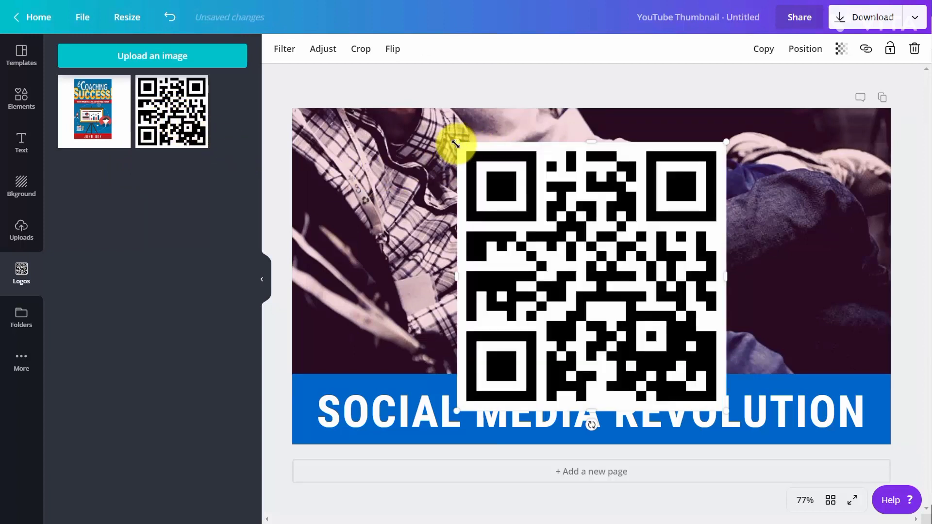
drag(455, 143, 643, 287)
drag(689, 319, 821, 155)
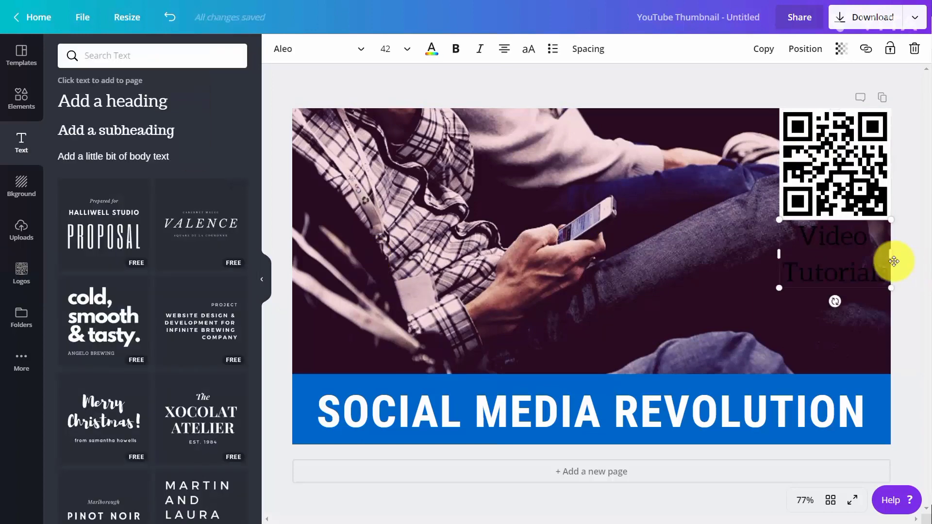
Select the "Video Tutorials" text and change its colour to white
drag(807, 238, 889, 272)
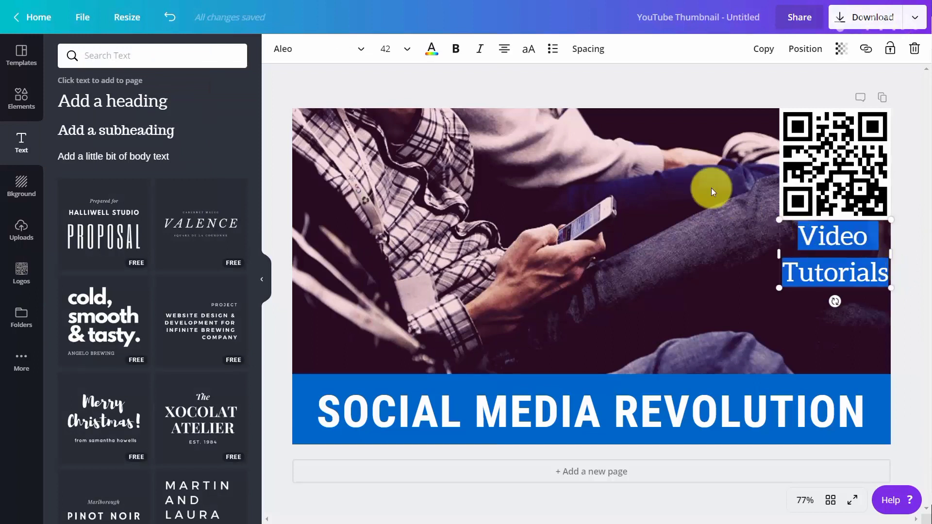
click(435, 50)
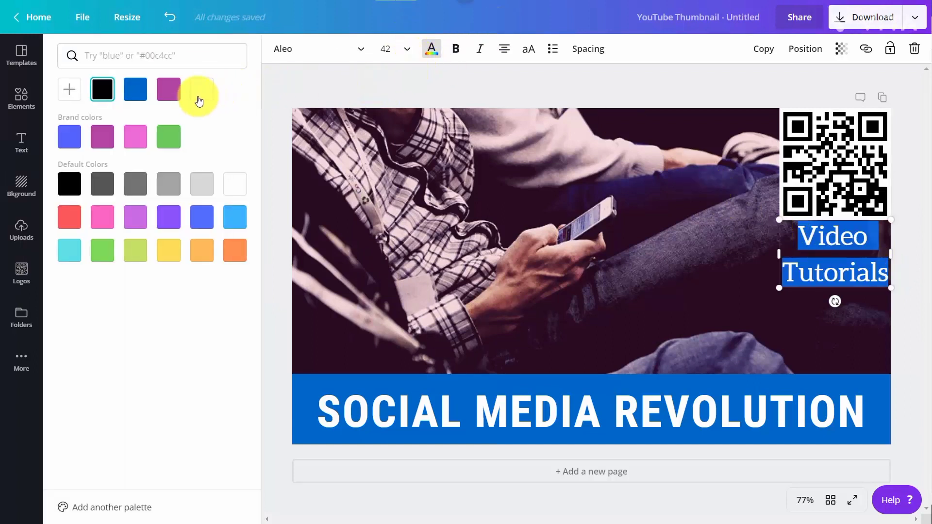
click(200, 95)
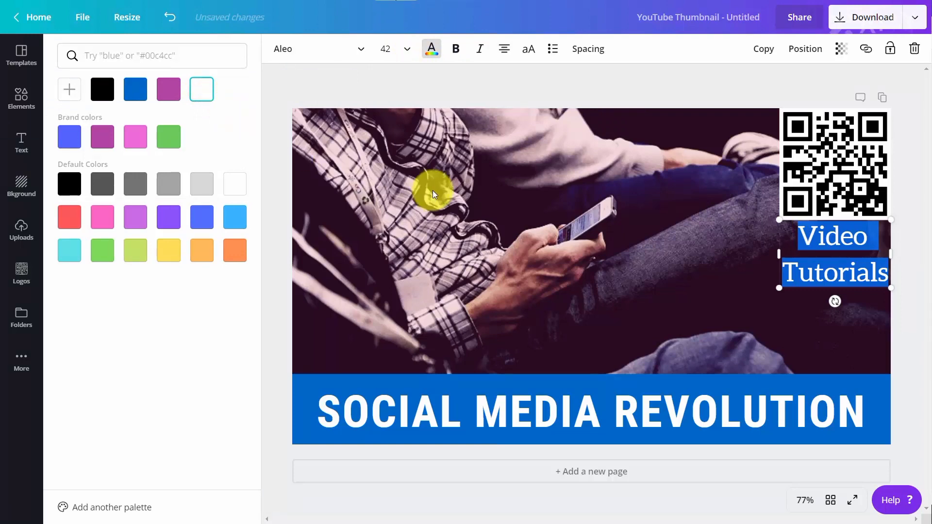
click(434, 194)
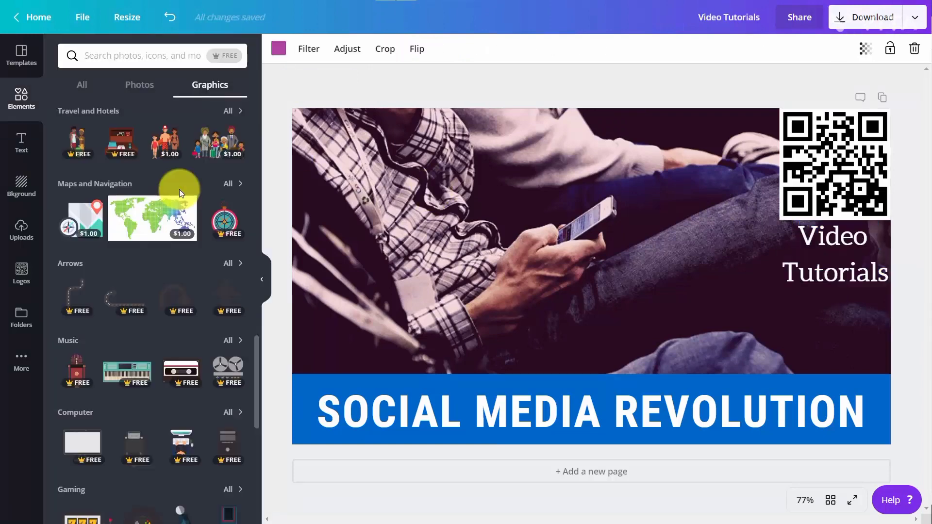
Search elements for Computer and add a person-with-laptop graphic, shrunk and placed below the text at the right
click(223, 57)
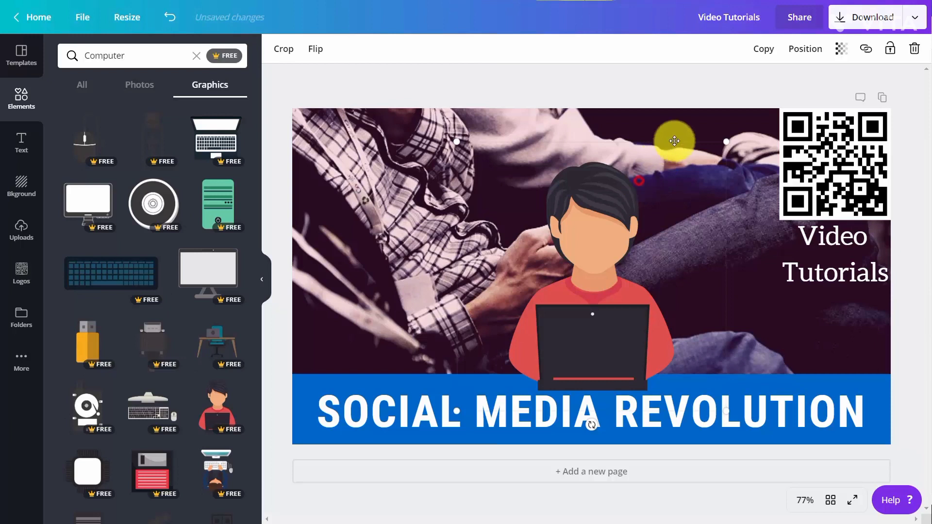
drag(726, 141, 441, 258)
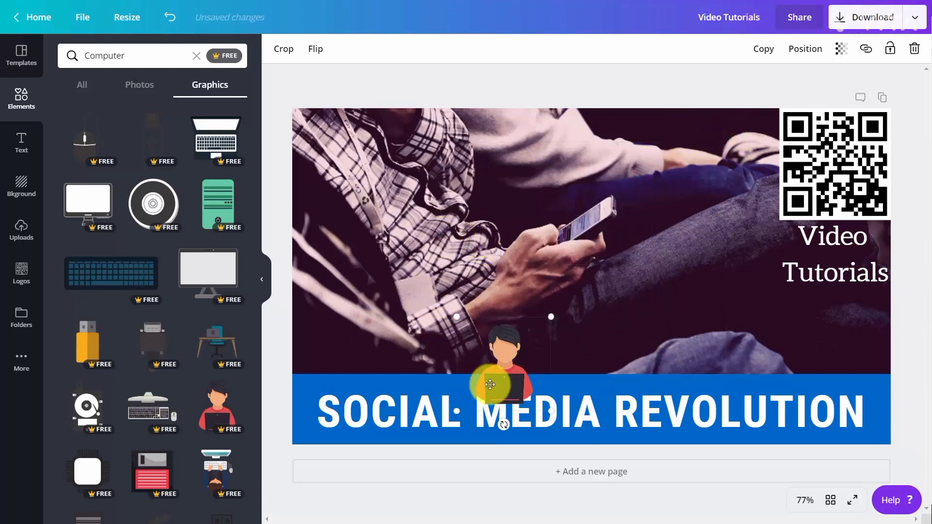
drag(490, 384, 809, 342)
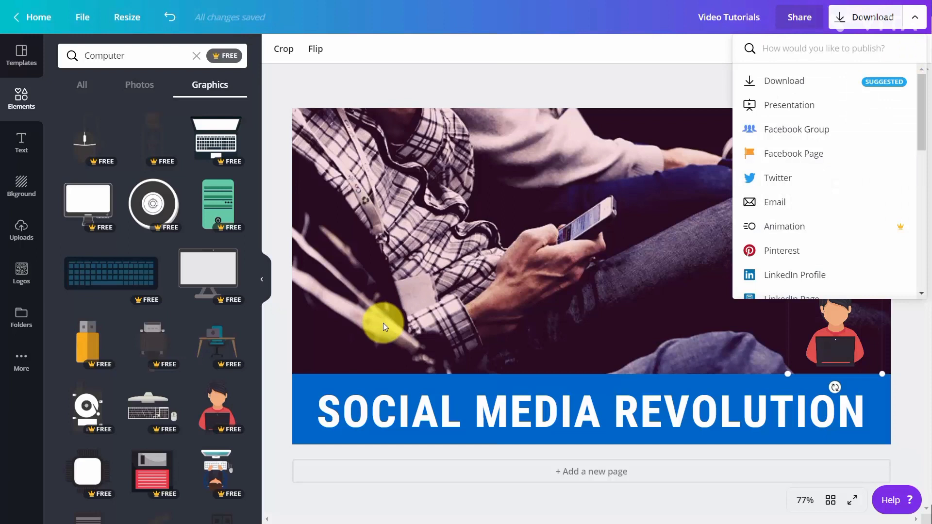
Download the thumbnail as a PNG file named Video Tutorials.png
click(554, 125)
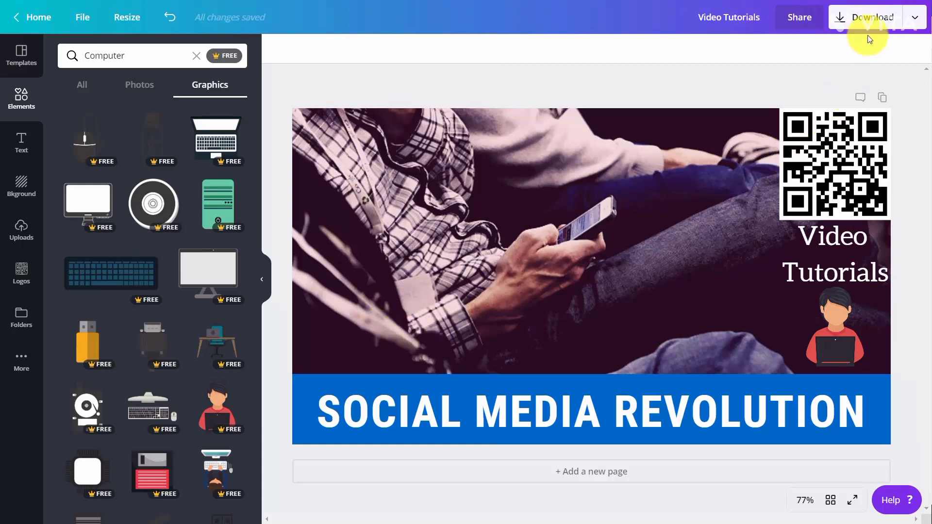
click(896, 27)
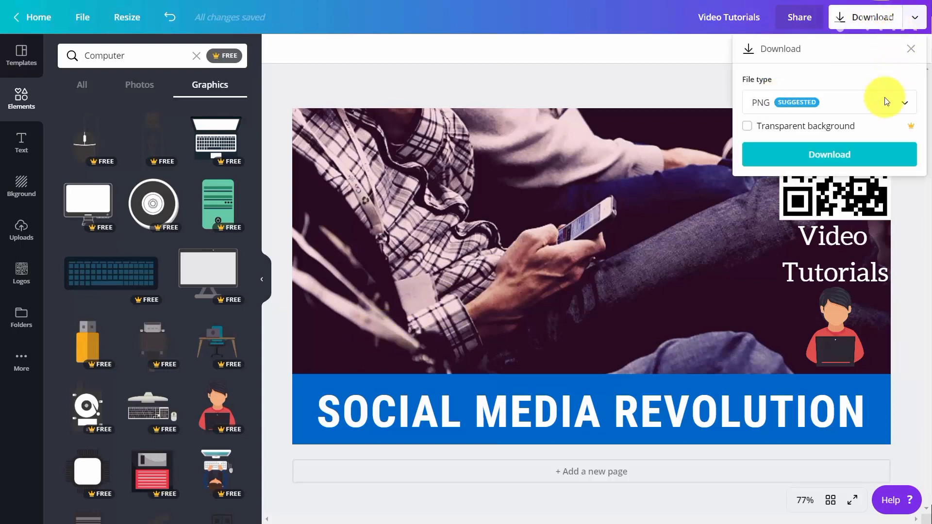
click(820, 155)
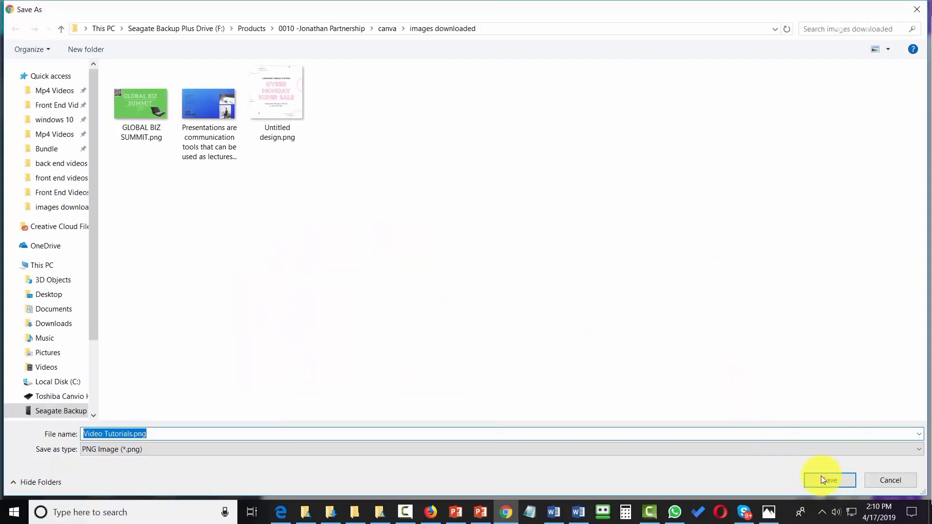
click(821, 478)
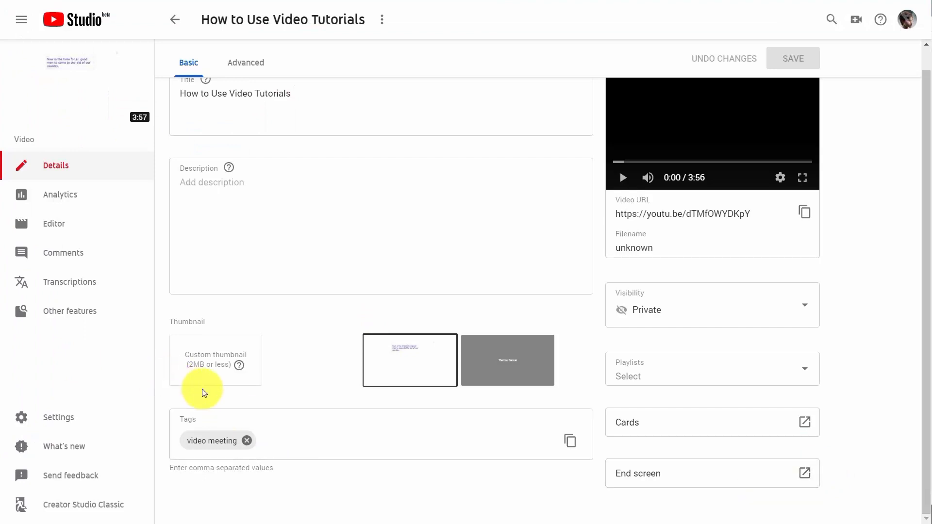
In YouTube Studio, upload the downloaded image as the video's custom thumbnail and save the change
click(214, 363)
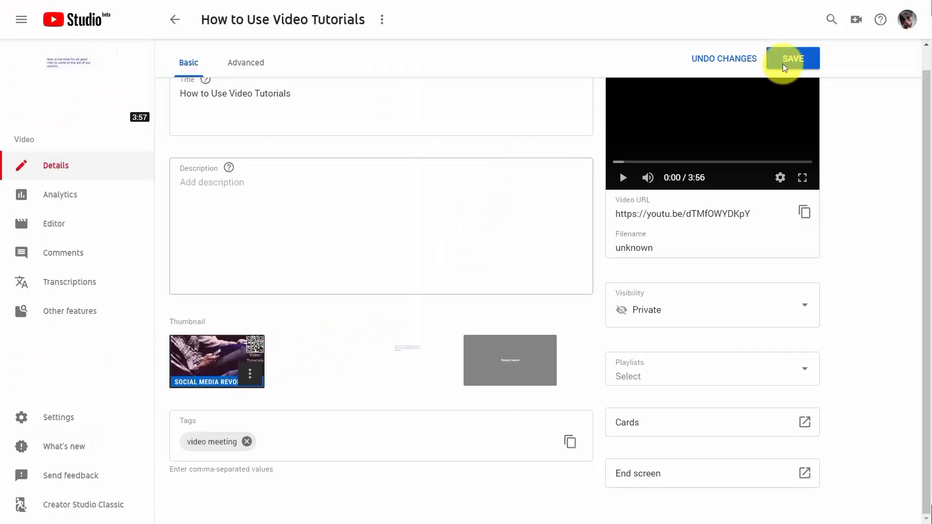
click(796, 64)
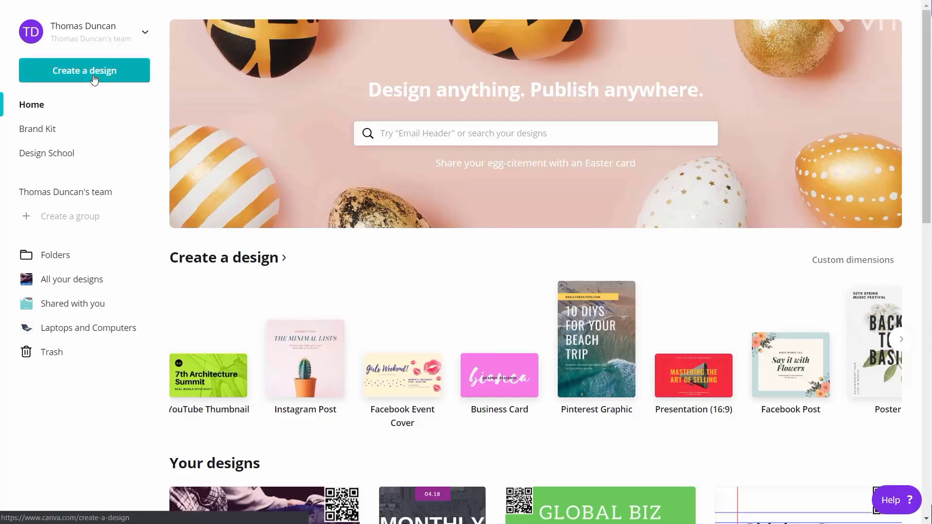
Create a blank Facebook Post design and browse its publishing options down to the print services
click(95, 79)
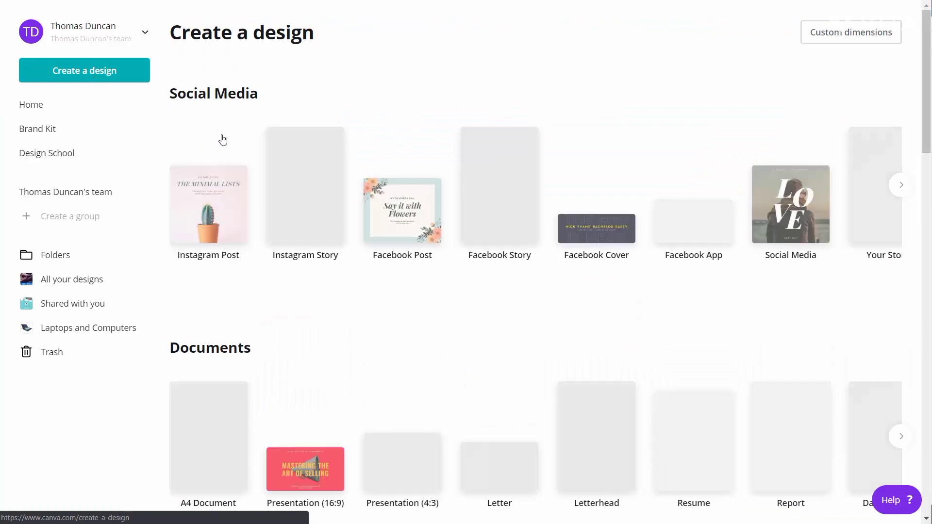
click(388, 203)
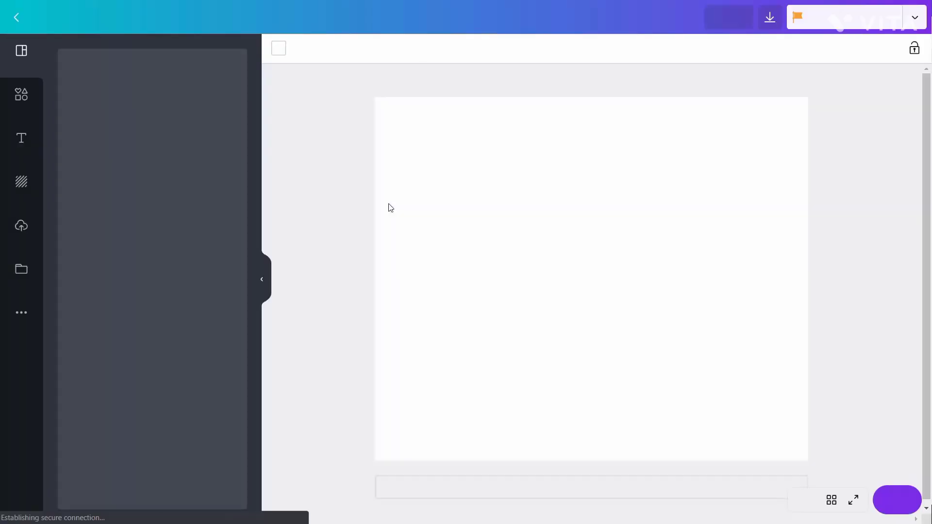
click(920, 20)
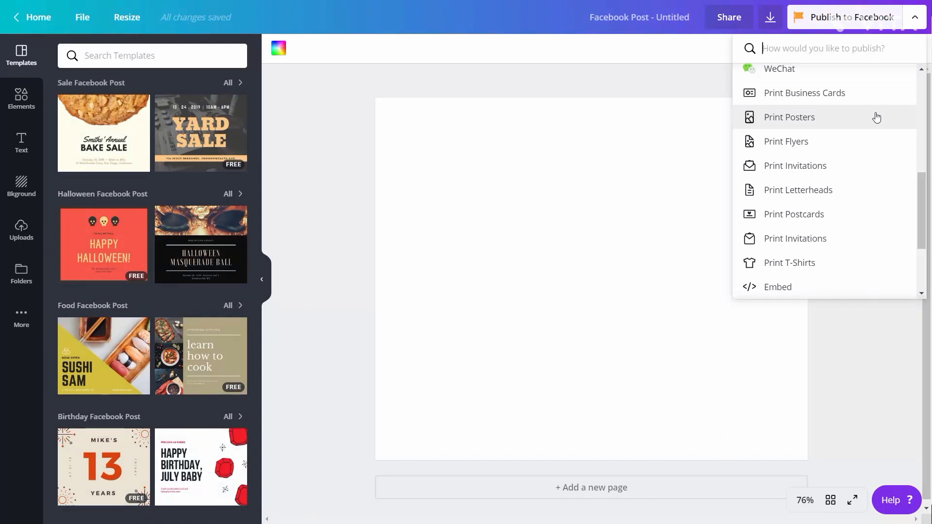
scroll(869, 131, down, 1)
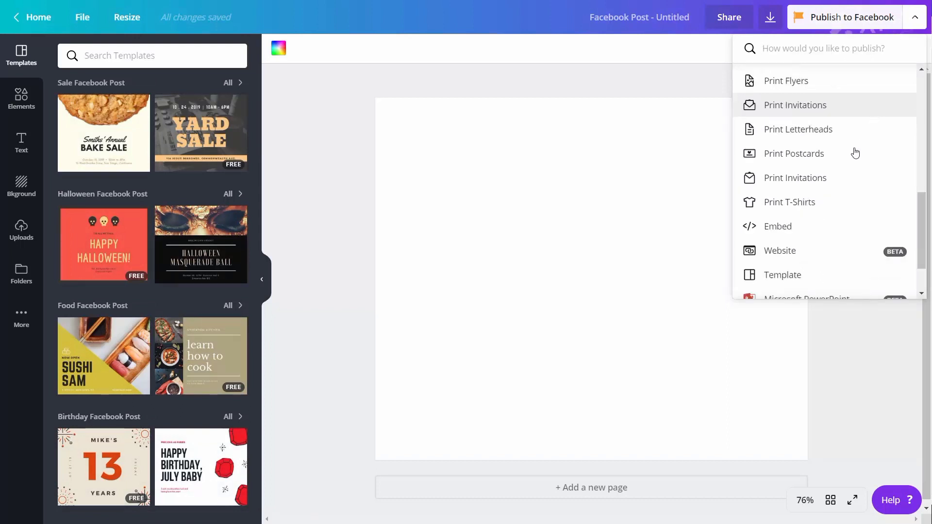
click(814, 203)
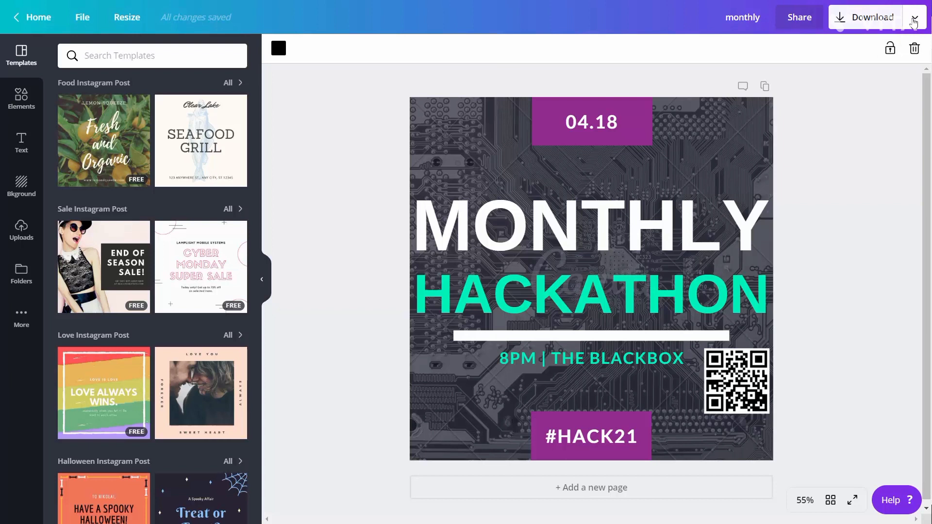
Choose Print T-Shirts for the Monthly Hackathon design, resize it for printing, and review the T-shirt order options
click(915, 22)
scroll(842, 165, down, 8)
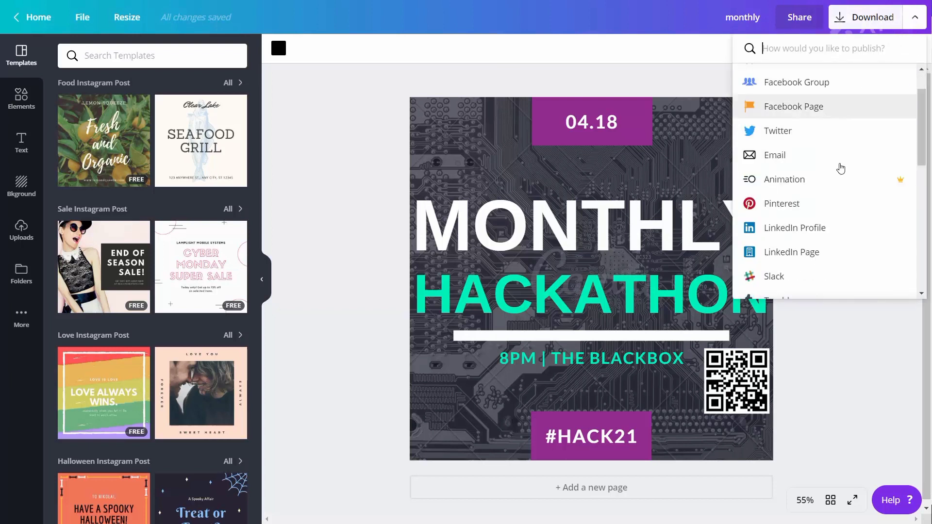
scroll(841, 168, down, 4)
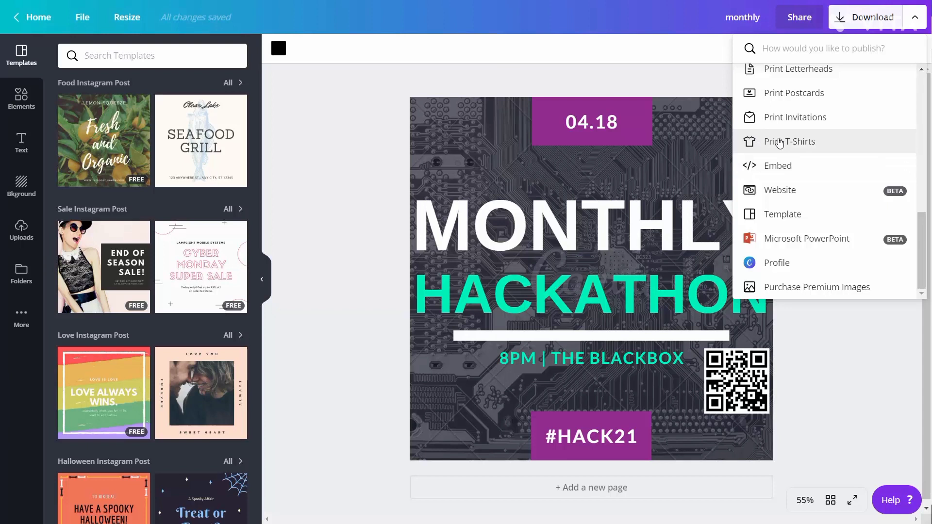
click(780, 142)
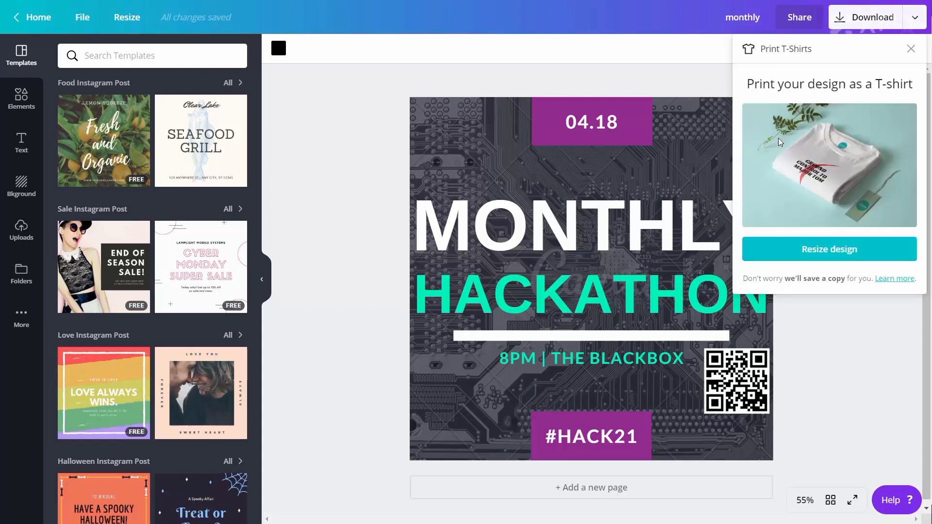
click(821, 250)
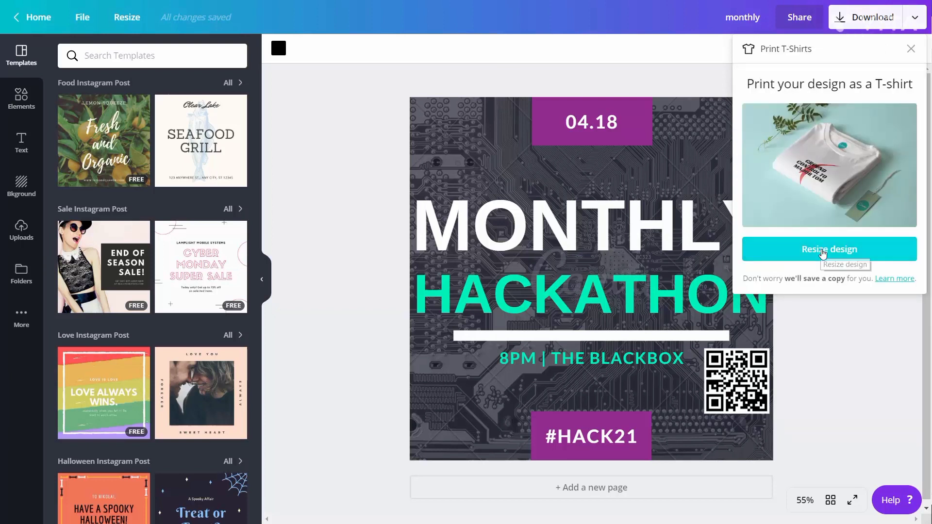
click(823, 252)
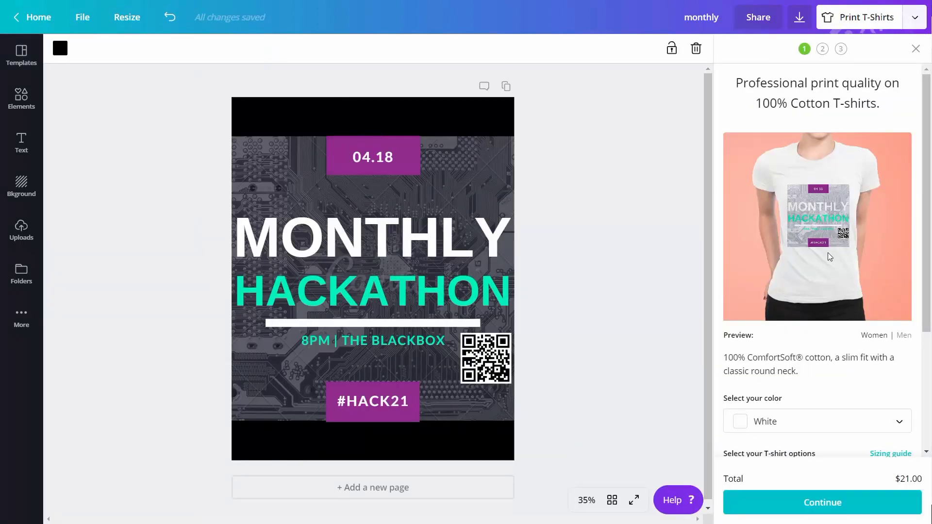
scroll(830, 257, down, 4)
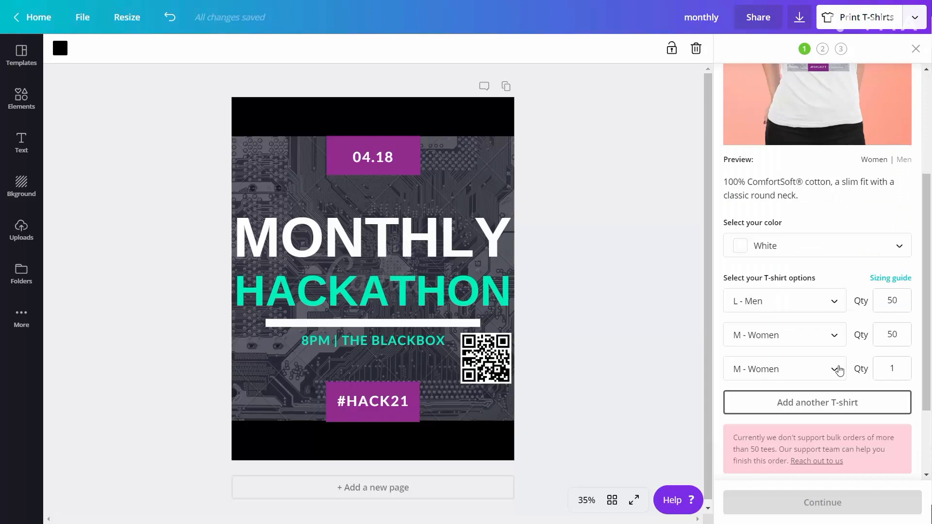